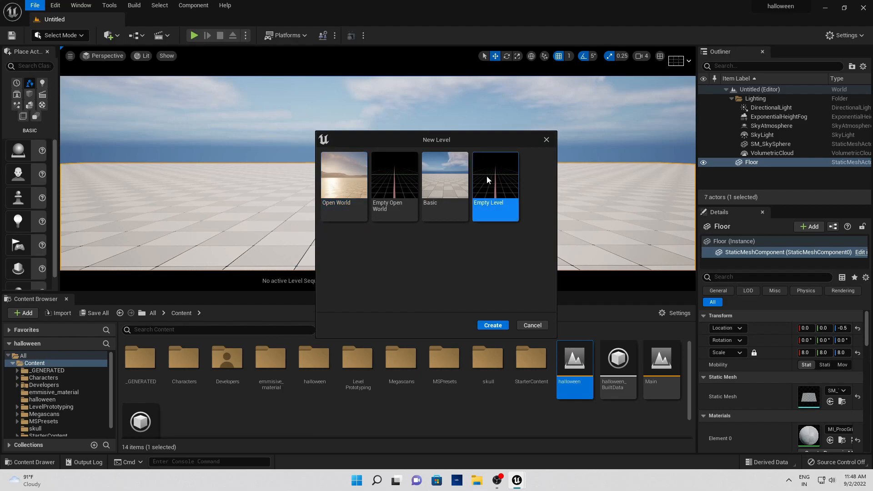
Step: Create a level from the Empty Level template and place a directional light in it
{"action": "left_click", "coordinate": [493, 325]}
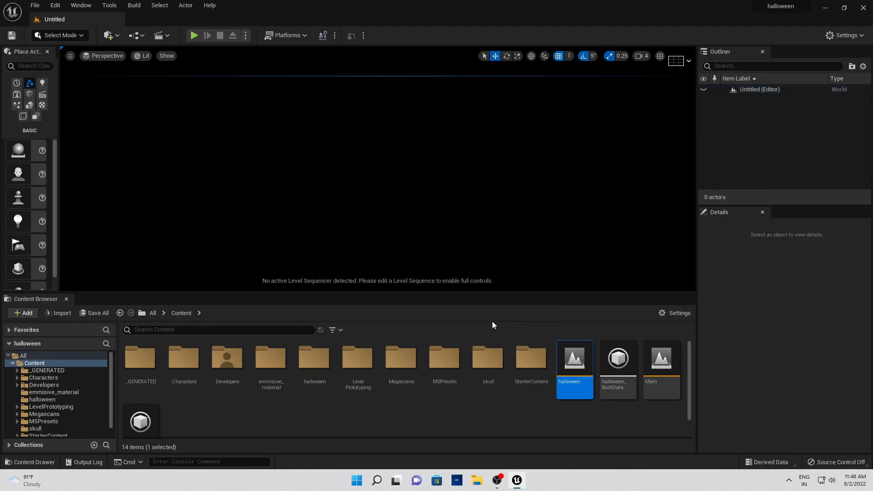
{"action": "left_click_drag", "start_coordinate": [499, 294], "coordinate": [493, 381]}
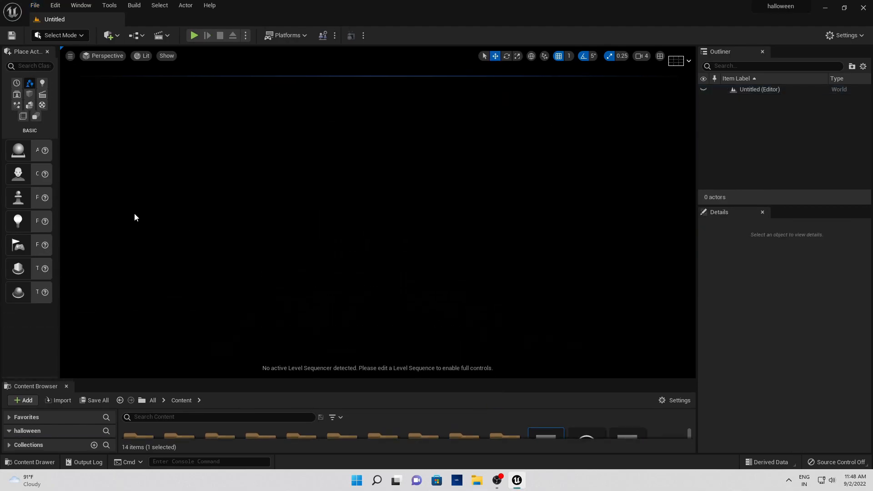
{"action": "left_click_drag", "start_coordinate": [60, 187], "coordinate": [170, 186]}
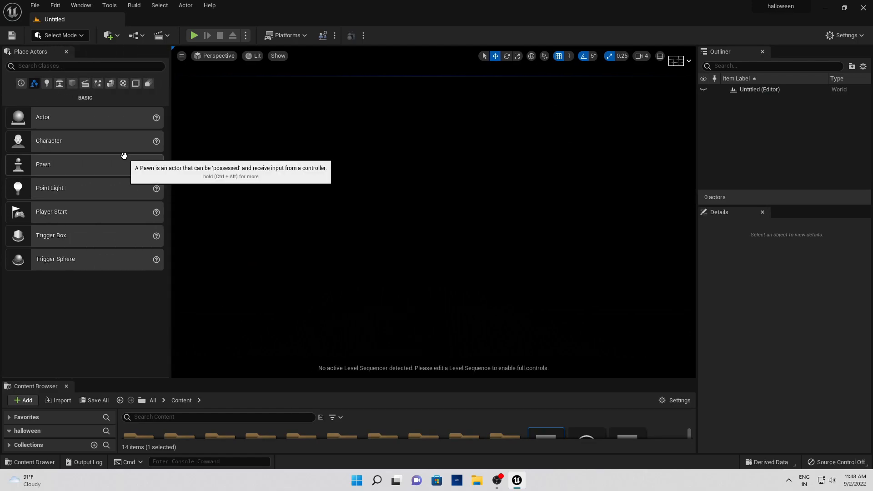
{"action": "left_click", "coordinate": [46, 83]}
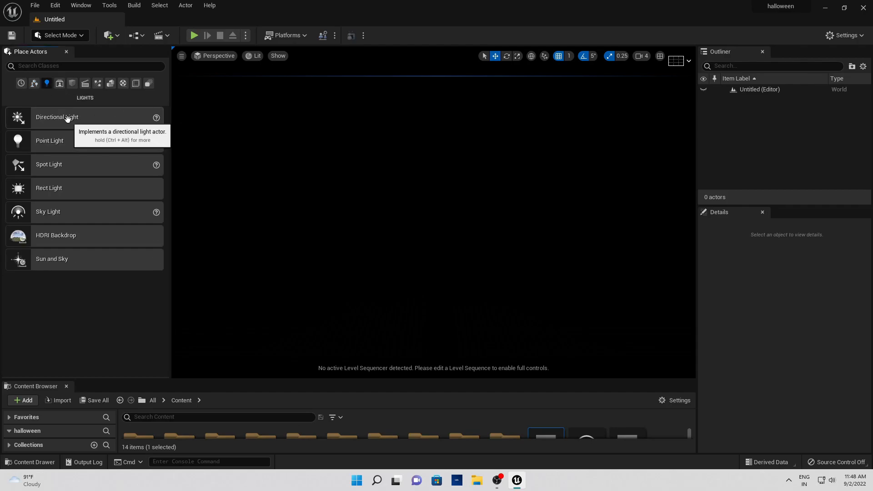
{"action": "left_click_drag", "start_coordinate": [66, 118], "coordinate": [413, 200]}
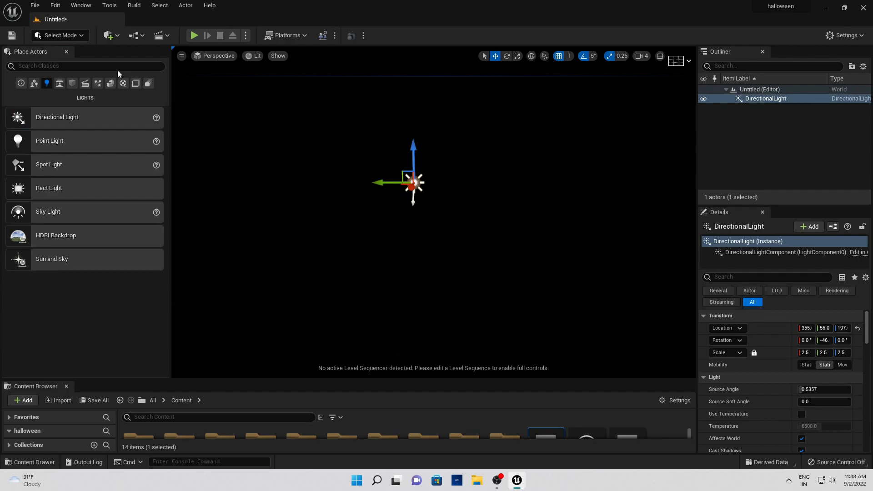
Step: Create a landscape with 63×63 Quads sections and 8 × 8 components, and return to selection mode
{"action": "left_click", "coordinate": [61, 36]}
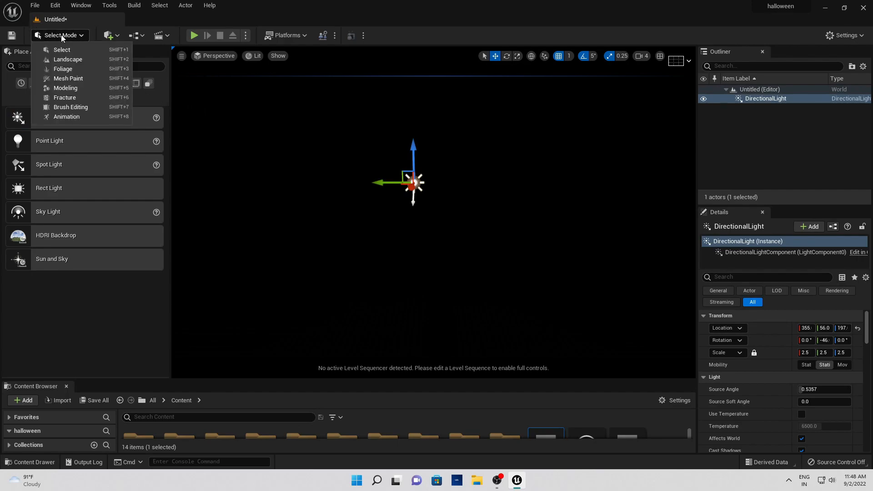
{"action": "left_click", "coordinate": [65, 58]}
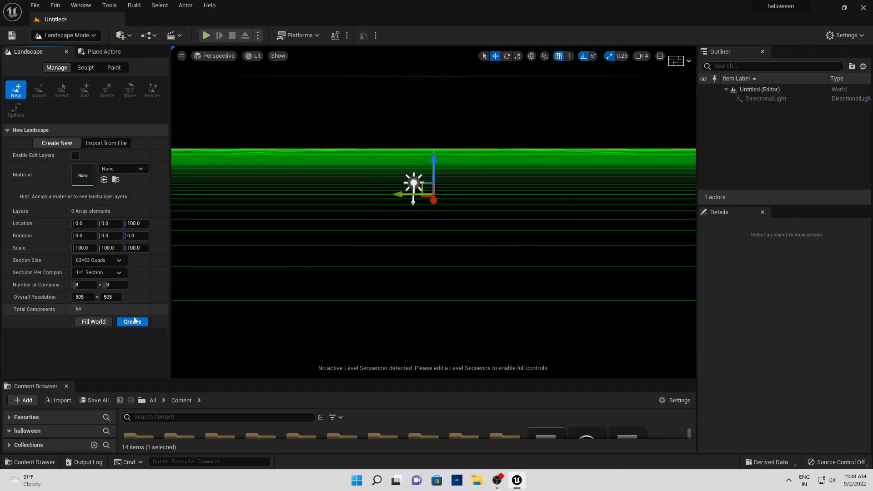
{"action": "left_click", "coordinate": [132, 322]}
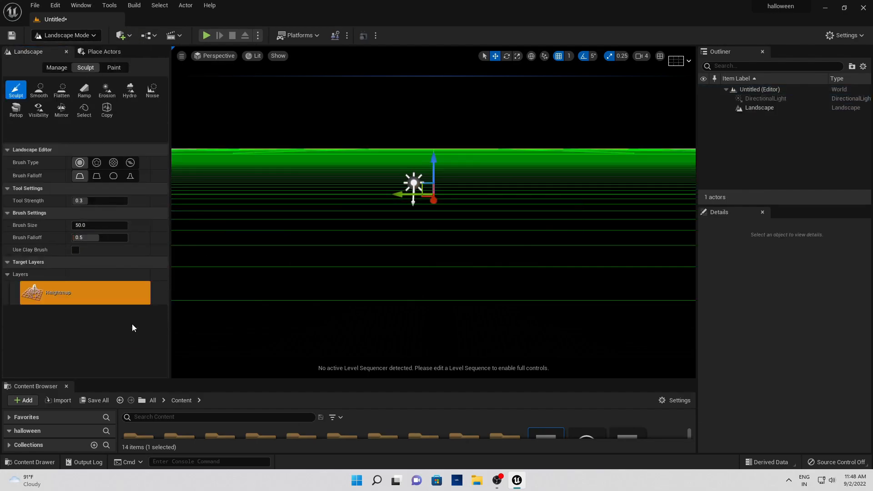
{"action": "mouse_move", "coordinate": [366, 227]}
{"action": "right_mouse_down"}
{"action": "mouse_move", "coordinate": [380, 262]}
{"action": "mouse_move", "coordinate": [366, 227]}
{"action": "right_mouse_up"}
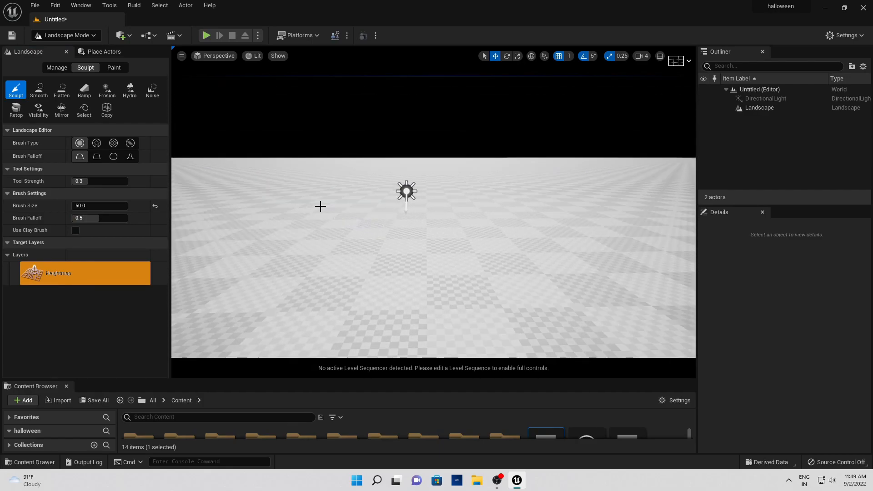
{"action": "left_click", "coordinate": [66, 52]}
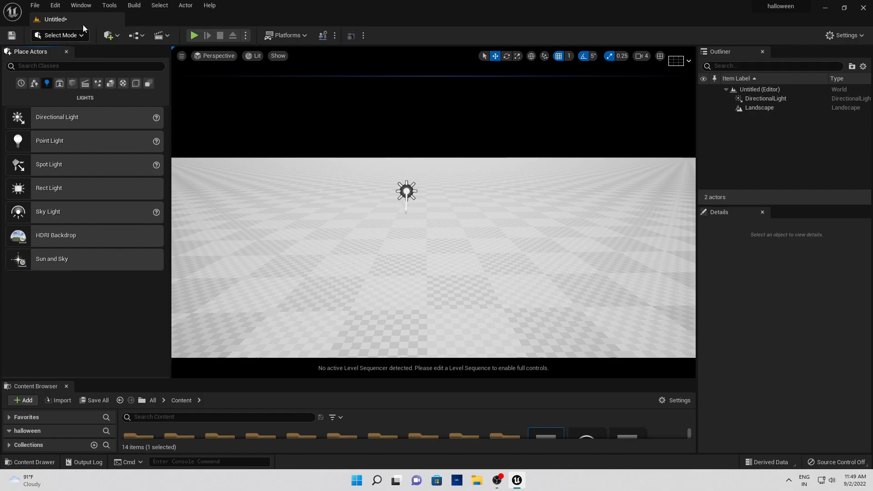
Step: Open Quixel Bridge and go to the Tree category of the Nature 3D assets
{"action": "left_click", "coordinate": [111, 36]}
{"action": "left_click", "coordinate": [130, 71]}
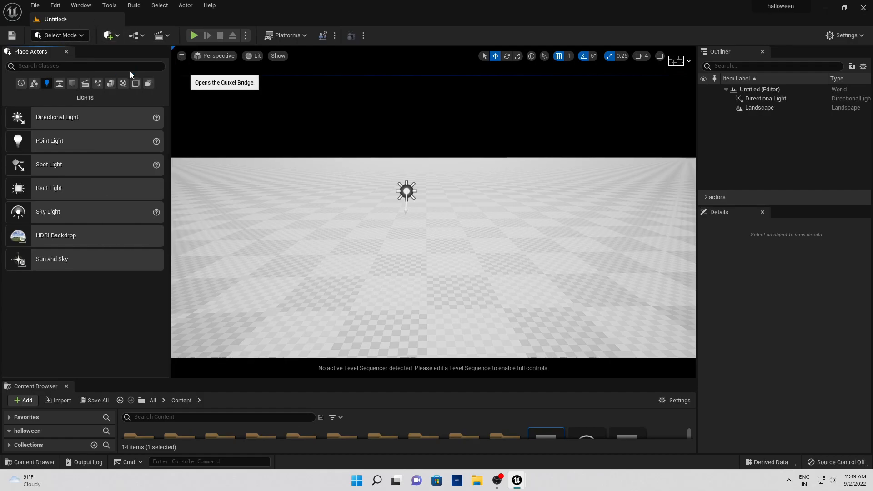
{"action": "left_click", "coordinate": [34, 89]}
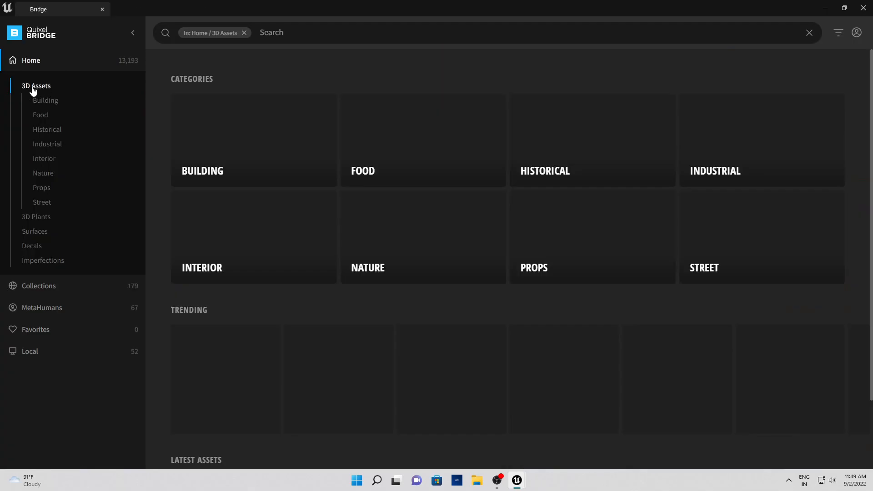
{"action": "left_click", "coordinate": [399, 248]}
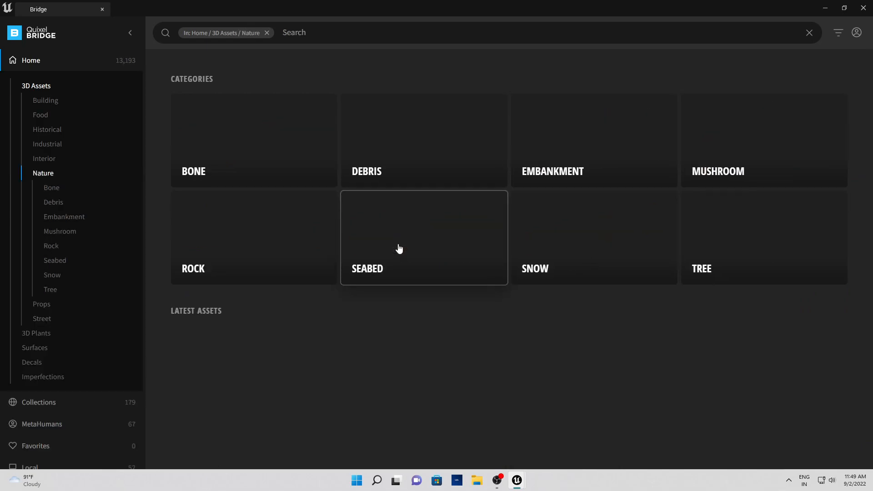
{"action": "left_click", "coordinate": [706, 246]}
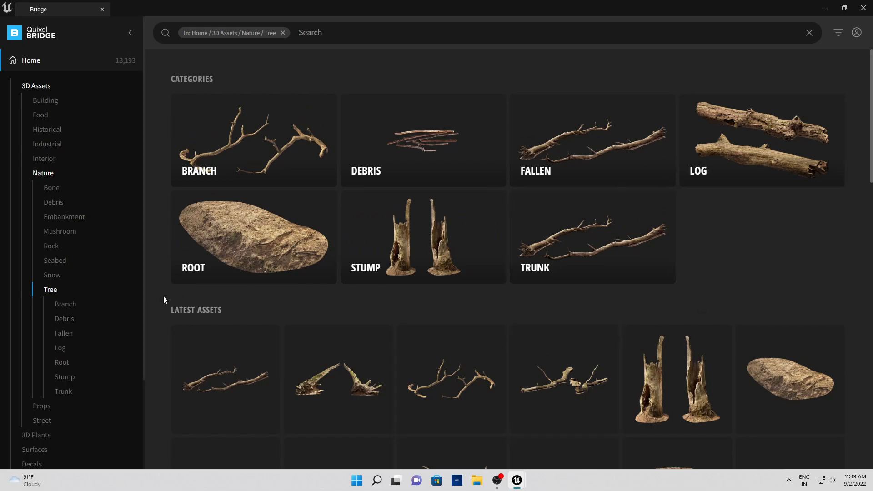
Step: Browse the tree assets and look through the Stump category for suitable stumps
{"action": "scroll", "coordinate": [163, 296], "scroll_direction": "down", "scroll_amount": 3}
{"action": "scroll", "coordinate": [339, 375], "scroll_direction": "down", "scroll_amount": 2}
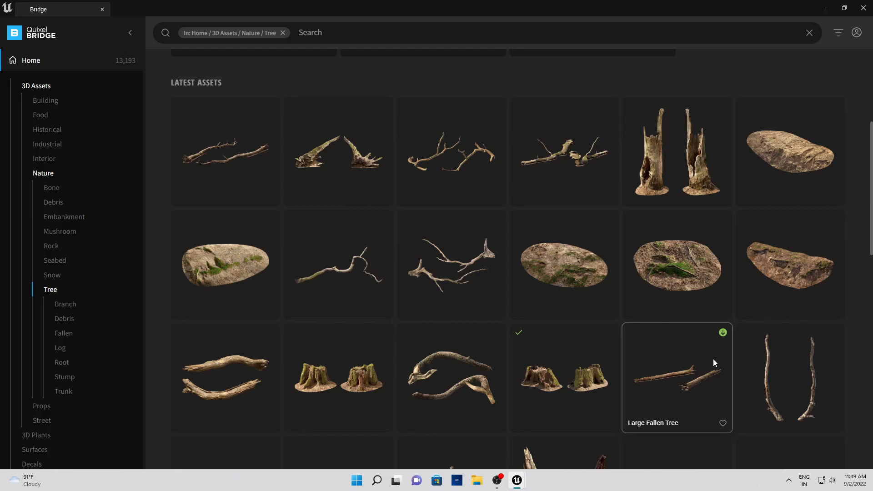
{"action": "scroll", "coordinate": [713, 359], "scroll_direction": "up", "scroll_amount": 5}
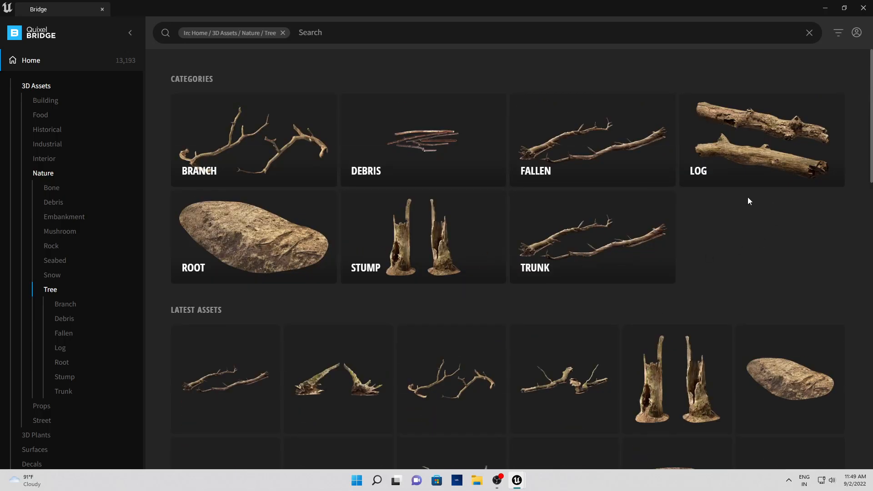
{"action": "left_click", "coordinate": [418, 255]}
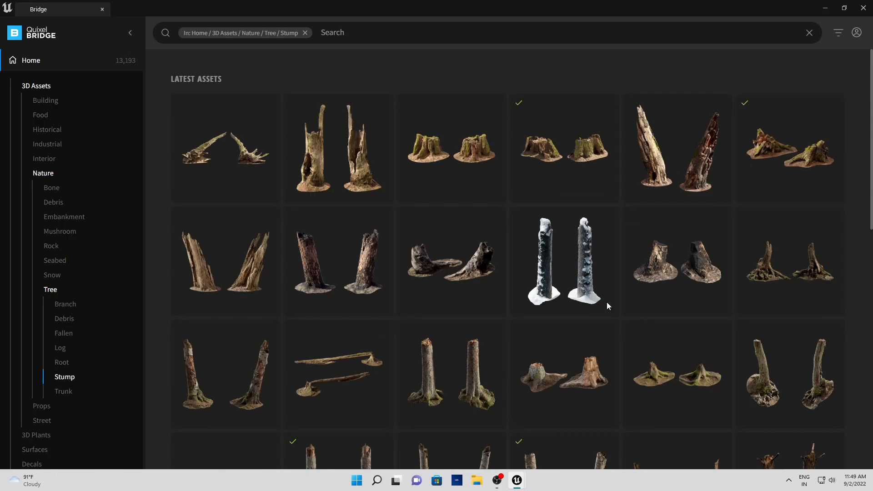
{"action": "scroll", "coordinate": [384, 405], "scroll_direction": "down", "scroll_amount": 1}
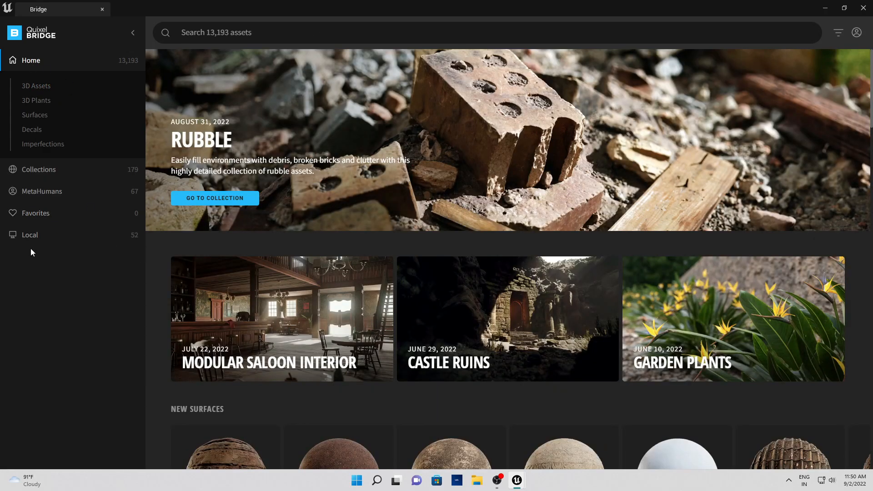
Step: Select the two Old Tree Stumps and the Broken, Birch and Spruce stumps among the local Megascans assets, and close Bridge
{"action": "left_click", "coordinate": [31, 241]}
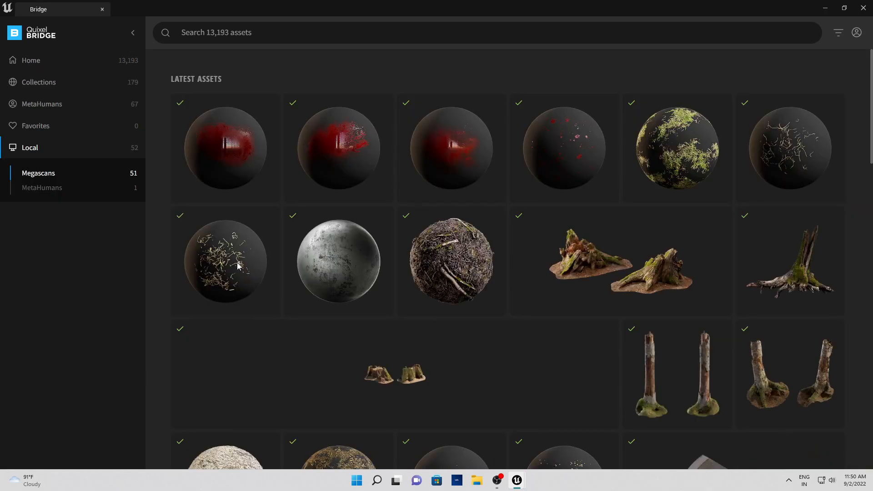
{"action": "scroll", "coordinate": [609, 200], "scroll_direction": "down", "scroll_amount": 2}
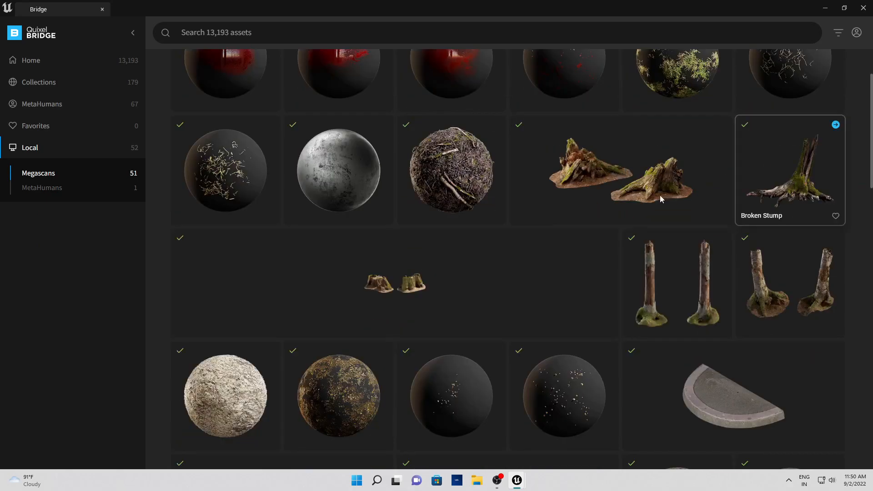
{"action": "left_click", "coordinate": [643, 187]}
{"action": "left_click", "coordinate": [574, 140], "text": "ctrl"}
{"action": "left_click", "coordinate": [471, 214], "text": "ctrl"}
{"action": "left_click", "coordinate": [406, 235], "text": "ctrl"}
{"action": "left_click", "coordinate": [523, 289], "text": "ctrl"}
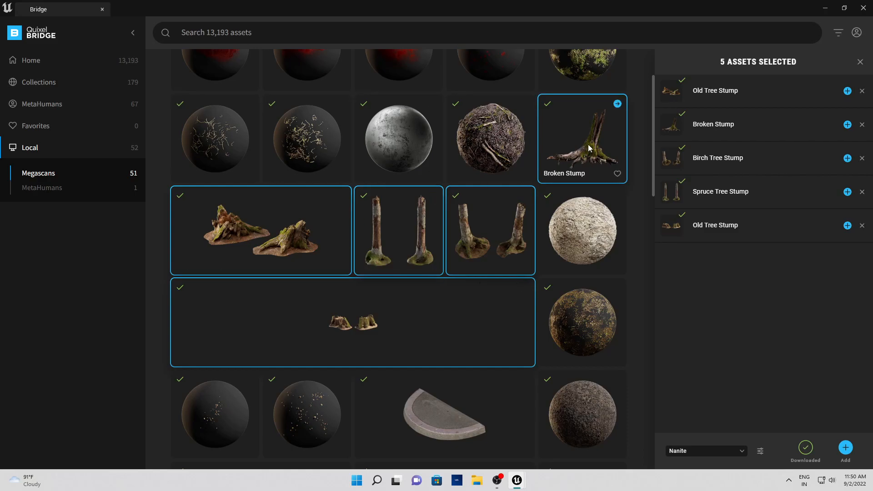
{"action": "scroll", "coordinate": [468, 288], "scroll_direction": "up", "scroll_amount": 2}
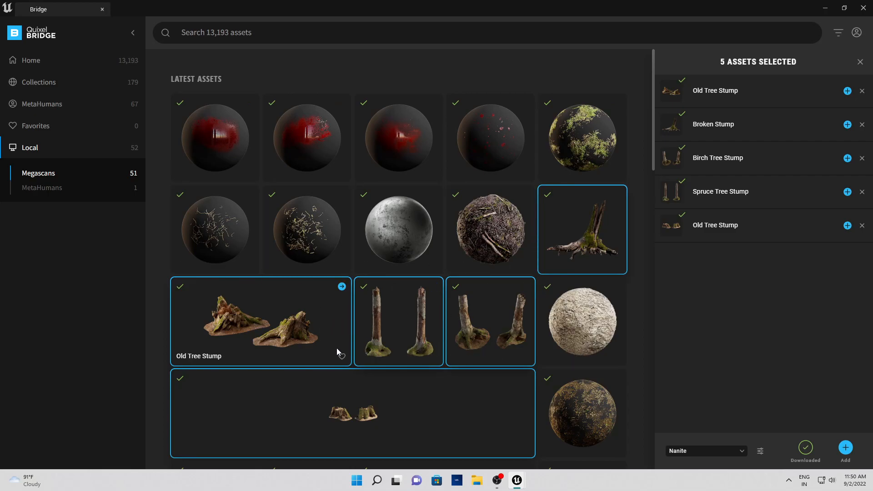
{"action": "left_click", "coordinate": [863, 9]}
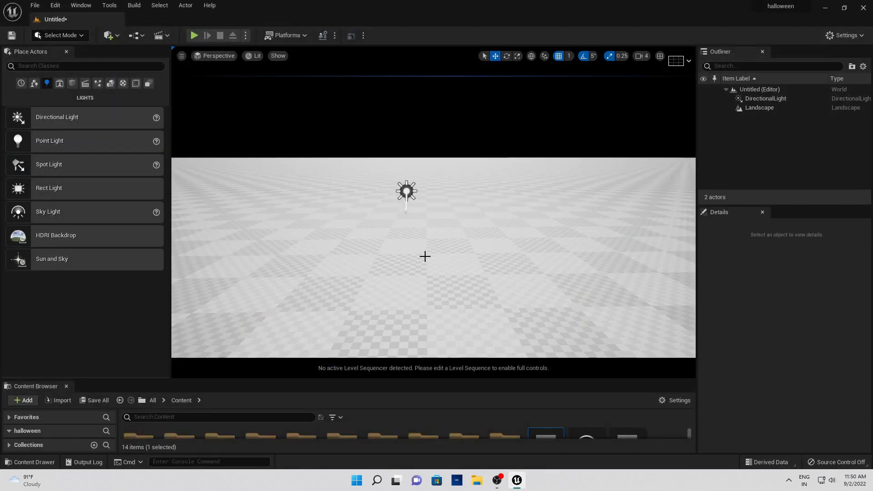
Step: Show the project's Megascans 3D_Assets folder filtered to Static Mesh assets only
{"action": "left_click_drag", "start_coordinate": [272, 381], "coordinate": [266, 301]}
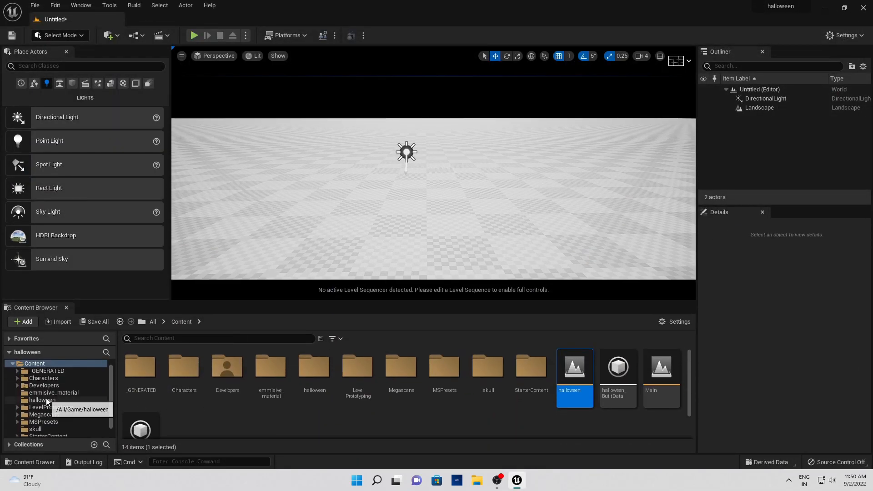
{"action": "left_click", "coordinate": [46, 415]}
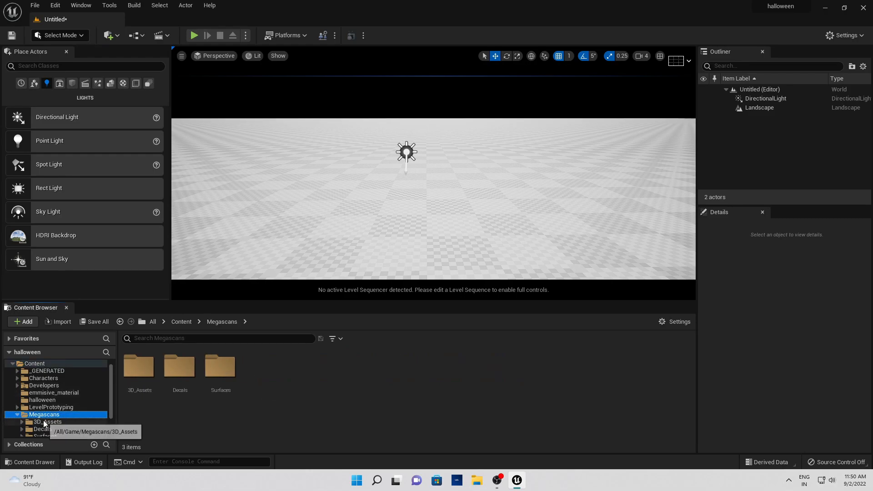
{"action": "left_click", "coordinate": [53, 423]}
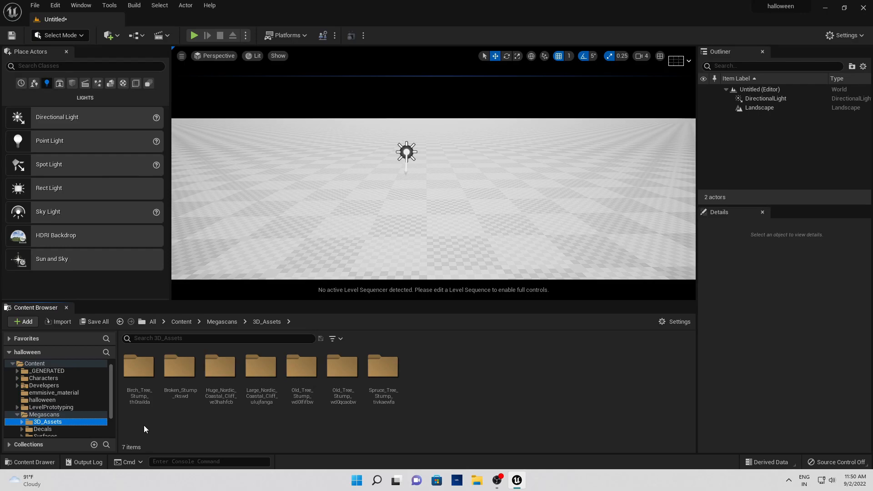
{"action": "left_click", "coordinate": [166, 426]}
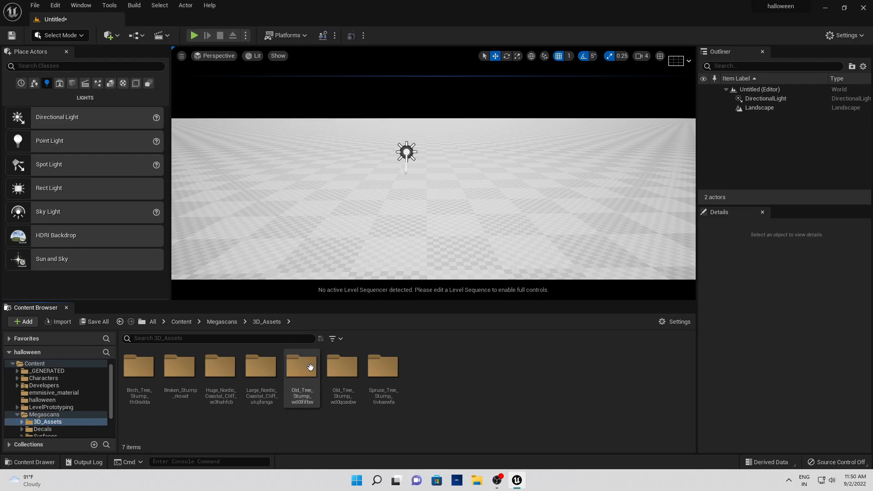
{"action": "left_click", "coordinate": [332, 339]}
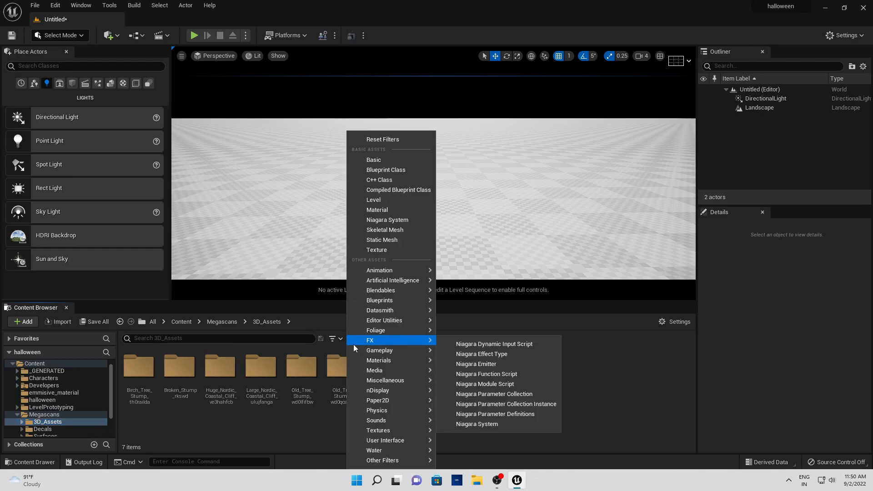
{"action": "left_click", "coordinate": [395, 239]}
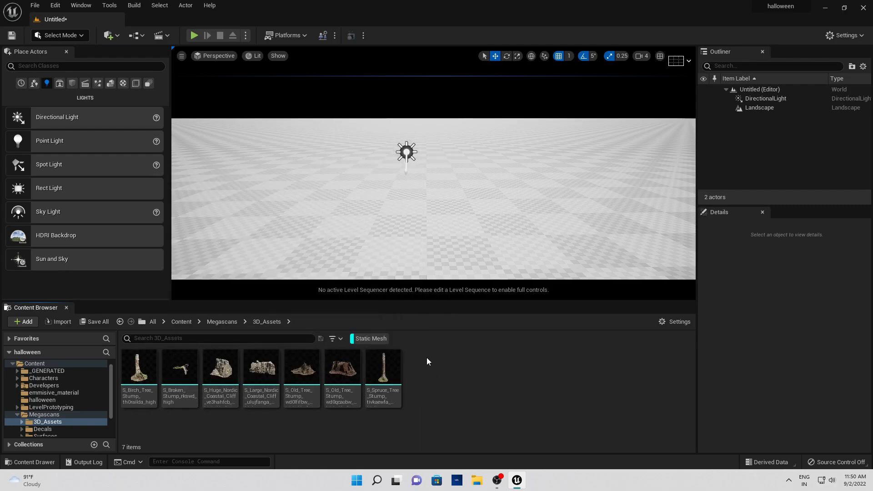
Step: Place the S_Old_Tree_Stump_wd0qcaobw mesh on the landscape and rotate it about its vertical axis
{"action": "mouse_move", "coordinate": [369, 365]}
{"action": "right_click_drag", "start_coordinate": [465, 237], "coordinate": [464, 208]}
{"action": "key", "text": "q"}
{"action": "left_click_drag", "start_coordinate": [343, 368], "coordinate": [497, 263]}
{"action": "mouse_move", "coordinate": [497, 263]}
{"action": "right_mouse_down"}
{"action": "mouse_move", "coordinate": [516, 255]}
{"action": "mouse_move", "coordinate": [498, 263]}
{"action": "right_mouse_up"}
{"action": "key", "text": "q"}
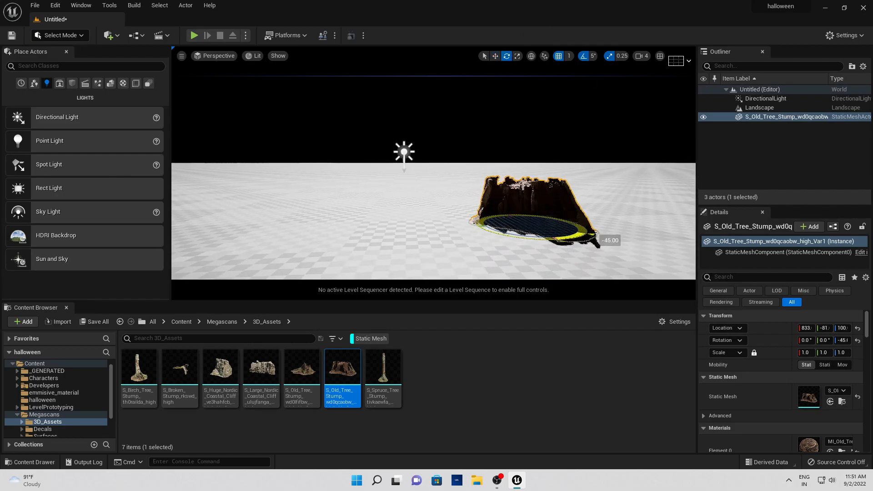
{"action": "left_click_drag", "start_coordinate": [505, 215], "coordinate": [457, 234]}
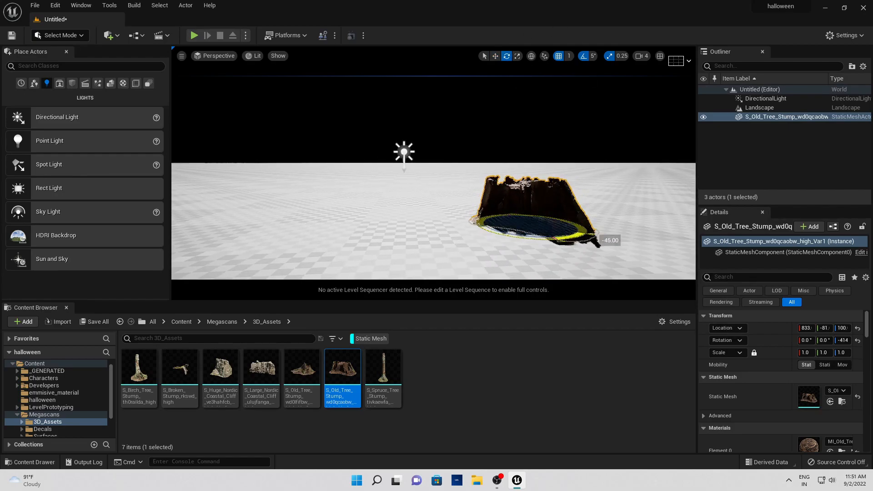
{"action": "left_click_drag", "start_coordinate": [584, 226], "coordinate": [510, 238]}
Step: Place the S_Old_Tree_Stump_wd0lfifbw mesh overlapping the first stump, and a rotated birch tree stump on the opposite side of the light
{"action": "left_click_drag", "start_coordinate": [302, 369], "coordinate": [502, 214]}
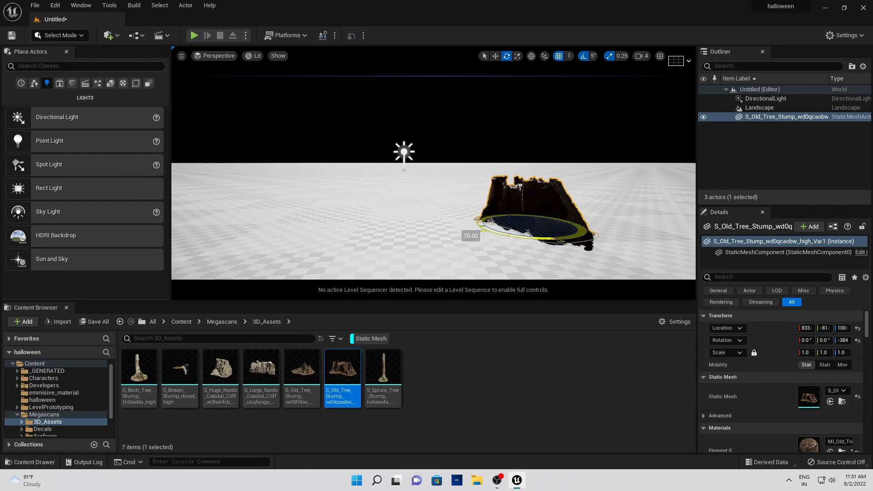
{"action": "left_click_drag", "start_coordinate": [478, 226], "coordinate": [516, 227]}
{"action": "key", "text": "w"}
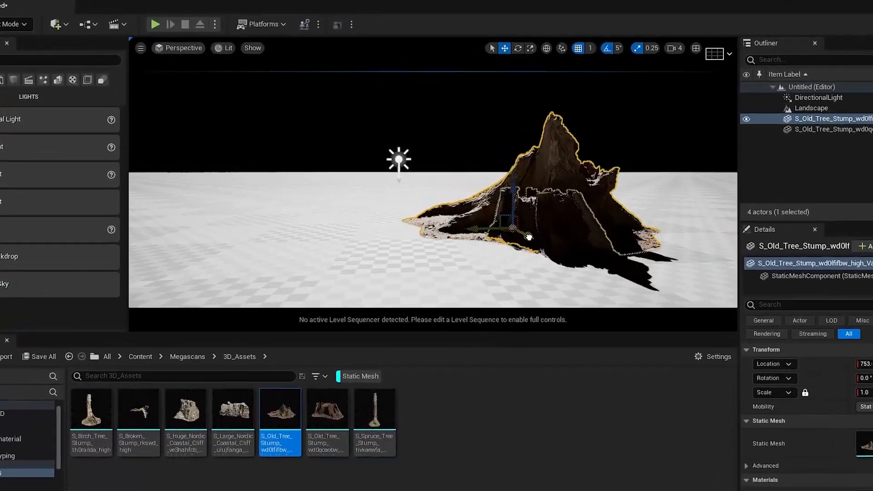
{"action": "left_click_drag", "start_coordinate": [122, 384], "coordinate": [255, 234]}
{"action": "key", "text": "e"}
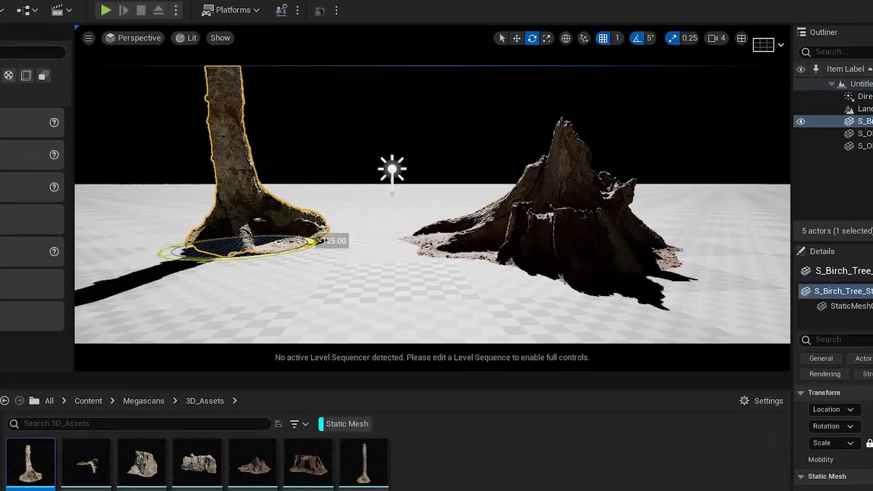
Step: Place the broken stump beside the birch stump, tilt it upright, scale it to about 1.97 and move it into position
{"action": "left_click_drag", "start_coordinate": [112, 437], "coordinate": [249, 274]}
{"action": "left_click_drag", "start_coordinate": [219, 301], "coordinate": [217, 299]}
{"action": "left_click_drag", "start_coordinate": [259, 244], "coordinate": [296, 273]}
{"action": "left_click_drag", "start_coordinate": [238, 319], "coordinate": [200, 318]}
{"action": "left_click_drag", "start_coordinate": [210, 254], "coordinate": [269, 296]}
{"action": "key", "text": "w"}
{"action": "left_click_drag", "start_coordinate": [186, 278], "coordinate": [186, 217]}
{"action": "left_click_drag", "start_coordinate": [156, 276], "coordinate": [127, 260]}
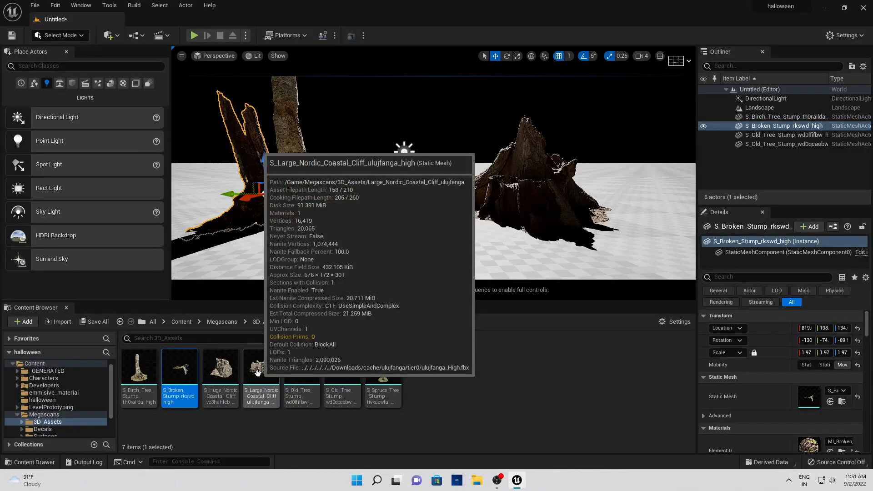
Step: Inspect the S_Large_Nordic_Coastal_Cliff_ulujfanga mesh in the Static Mesh editor, then close it
{"action": "double_click", "coordinate": [258, 373]}
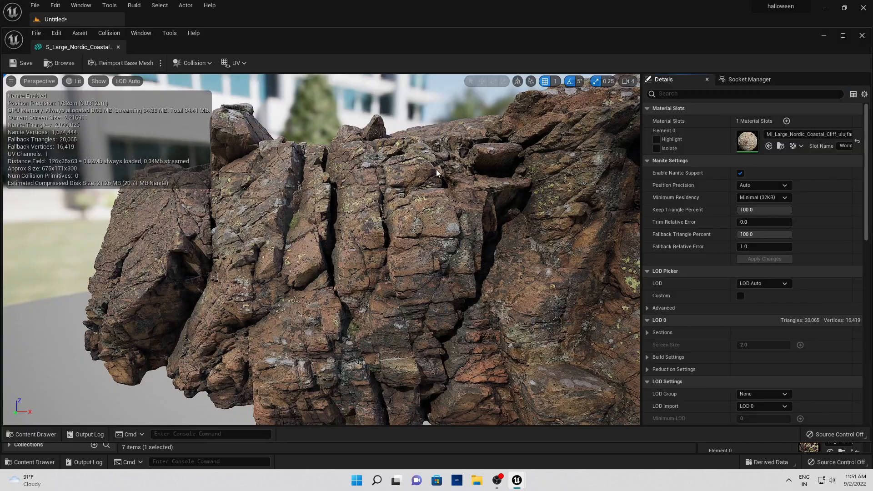
{"action": "scroll", "coordinate": [364, 238], "scroll_direction": "down", "scroll_amount": 5}
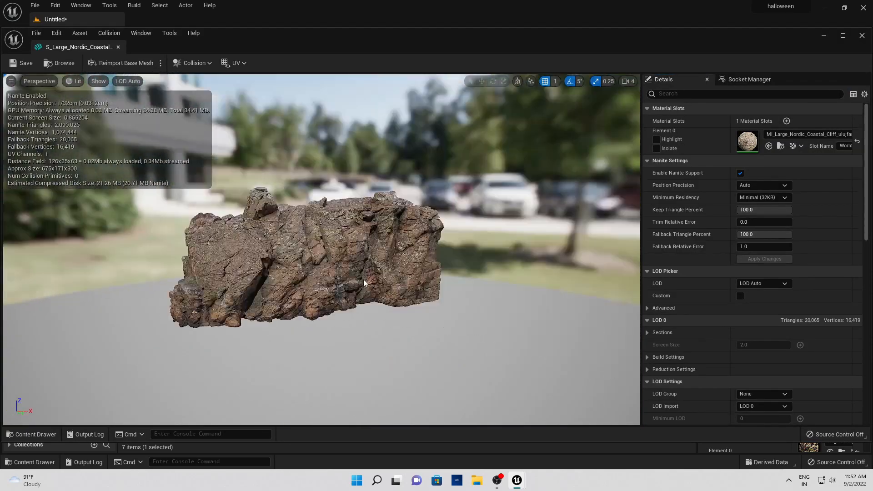
{"action": "left_click_drag", "start_coordinate": [400, 253], "coordinate": [382, 246]}
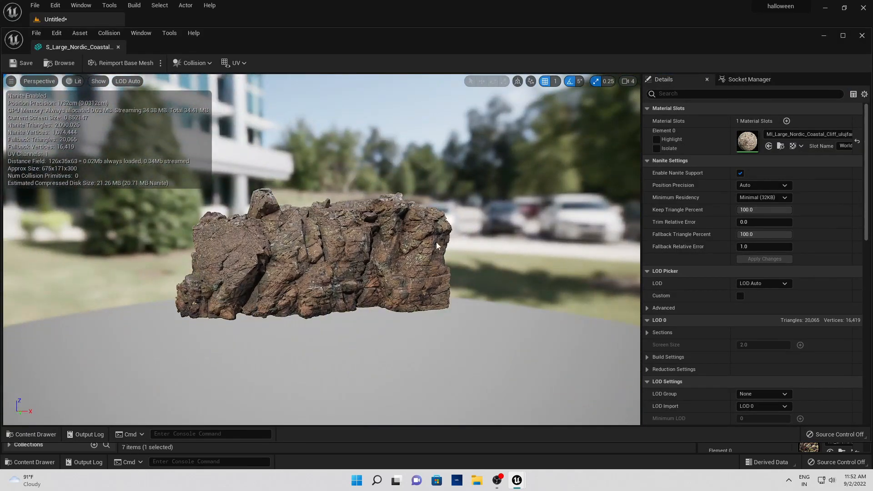
{"action": "left_click", "coordinate": [865, 35]}
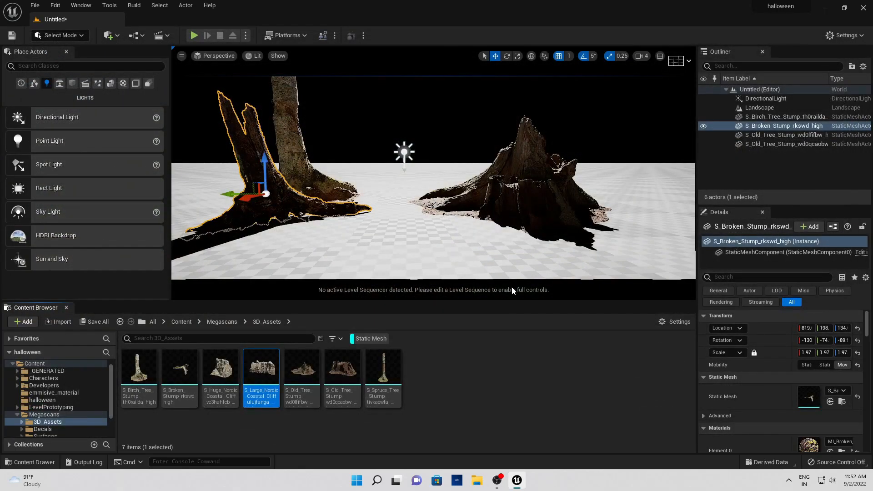
Step: Place the Large Nordic Coastal Cliff behind the stumps, rotate it about -94° vertically, and set it to Movable with scale 5
{"action": "mouse_move", "coordinate": [448, 217]}
{"action": "right_mouse_down"}
{"action": "mouse_move", "coordinate": [448, 191]}
{"action": "mouse_move", "coordinate": [448, 209]}
{"action": "right_mouse_up"}
{"action": "left_click_drag", "start_coordinate": [261, 368], "coordinate": [403, 166]}
{"action": "left_click", "coordinate": [506, 56]}
{"action": "left_click", "coordinate": [846, 364]}
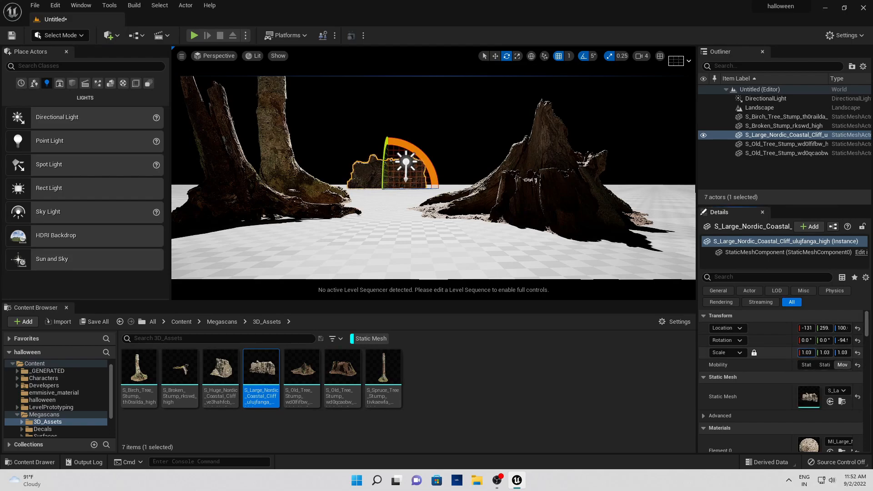
{"action": "left_click_drag", "start_coordinate": [806, 353], "coordinate": [823, 353]}
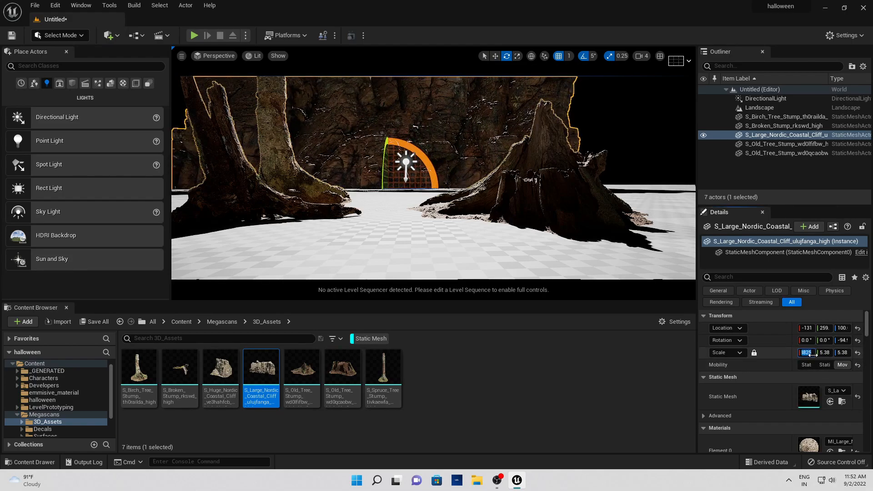
{"action": "type", "text": "5"}
{"action": "key", "text": "Return"}
Step: Move the large cliff farther back so it forms a rock wall behind the gap between the stumps
{"action": "left_click", "coordinate": [495, 55]}
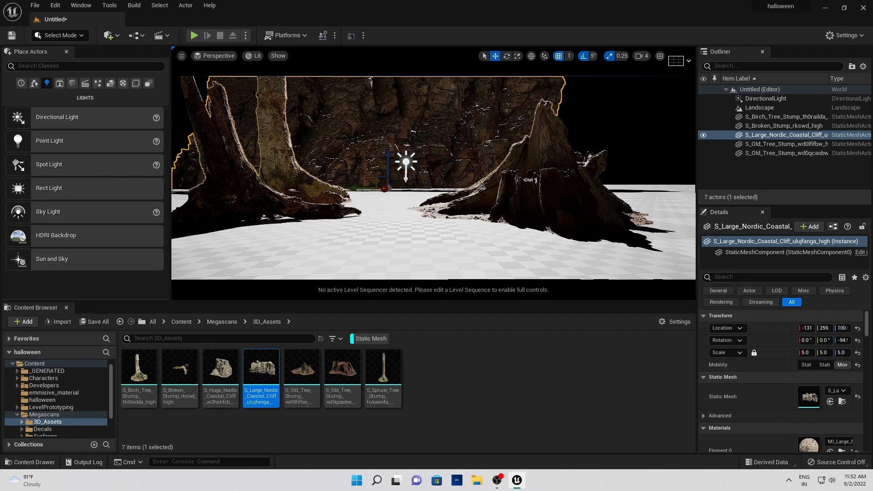
{"action": "left_click_drag", "start_coordinate": [382, 193], "coordinate": [418, 191]}
{"action": "right_click_drag", "start_coordinate": [453, 193], "coordinate": [428, 180]}
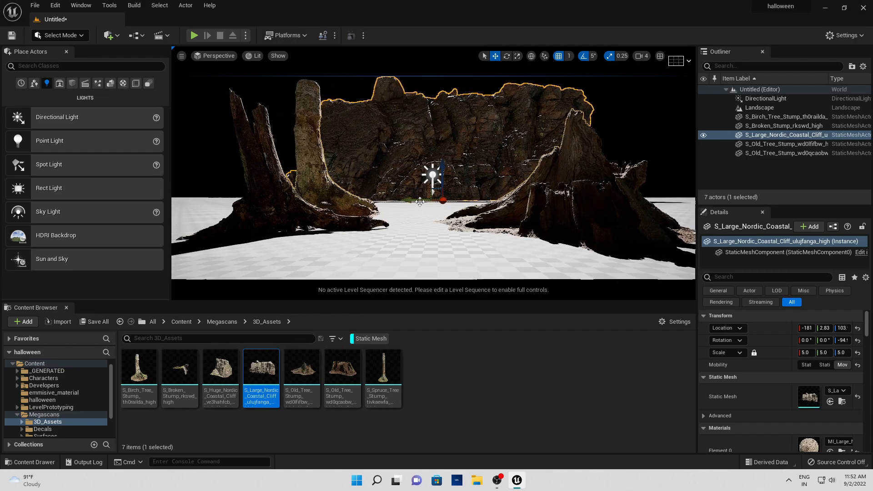
Step: Place and orient the Huge Nordic Coastal Cliff beside the large cliff to extend the rock wall behind the birch stump
{"action": "left_click_drag", "start_coordinate": [221, 368], "coordinate": [378, 192]}
{"action": "left_click", "coordinate": [506, 57]}
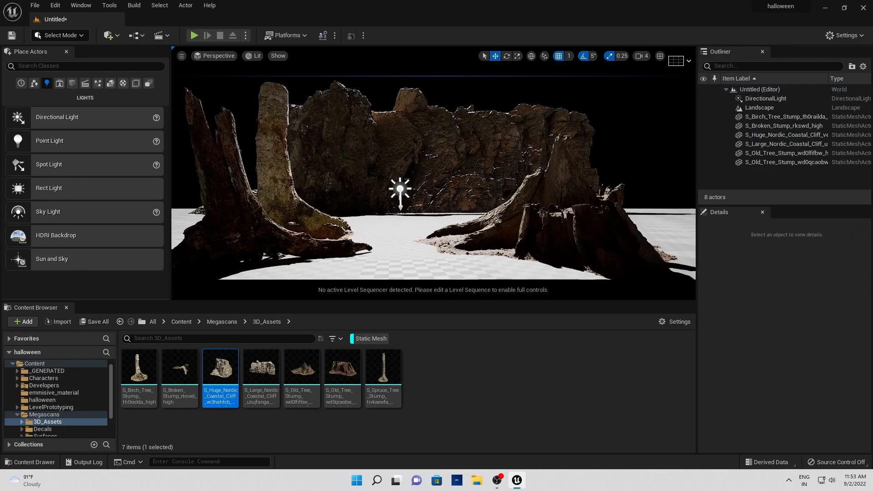
{"action": "right_click_drag", "start_coordinate": [432, 182], "coordinate": [421, 199]}
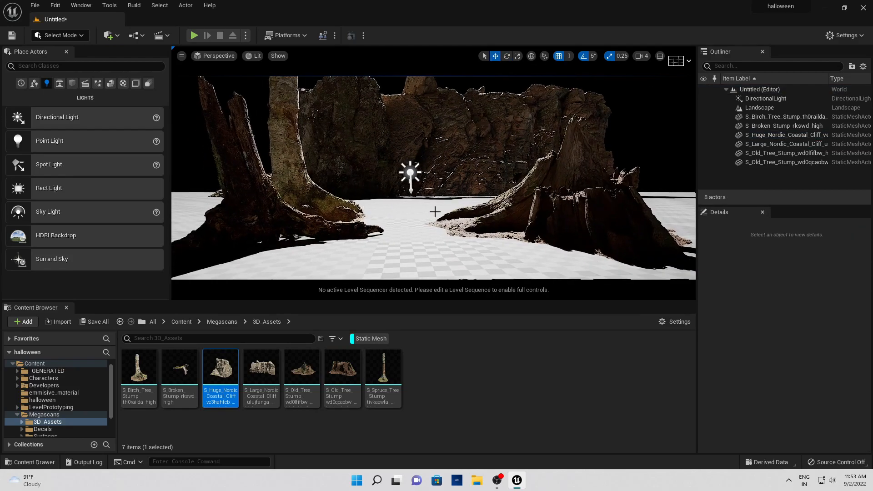
Step: Place the Movable spruce tree stump at about 3.86 scale, sink it slightly, and position it beside the old tree stumps
{"action": "left_click_drag", "start_coordinate": [383, 368], "coordinate": [387, 220]}
{"action": "left_click", "coordinate": [842, 365]}
{"action": "mouse_move", "coordinate": [807, 353]}
{"action": "left_mouse_down"}
{"action": "mouse_move", "coordinate": [841, 353]}
{"action": "mouse_move", "coordinate": [800, 351]}
{"action": "left_mouse_up"}
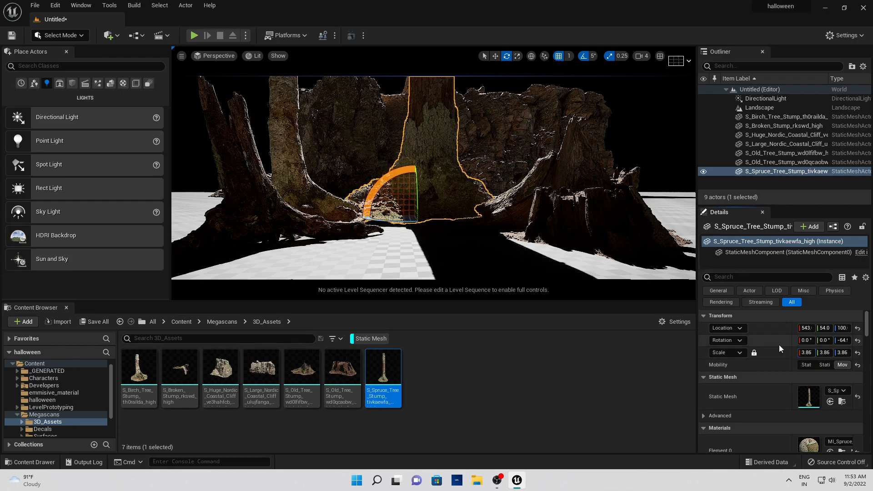
{"action": "left_click", "coordinate": [495, 56]}
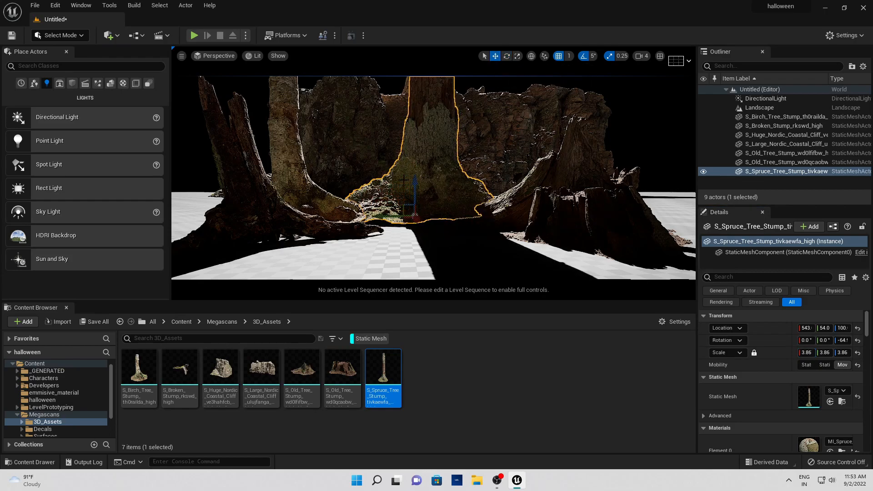
{"action": "right_click_drag", "start_coordinate": [415, 178], "coordinate": [417, 178]}
{"action": "left_click_drag", "start_coordinate": [414, 178], "coordinate": [415, 186]}
{"action": "left_click_drag", "start_coordinate": [394, 224], "coordinate": [439, 253]}
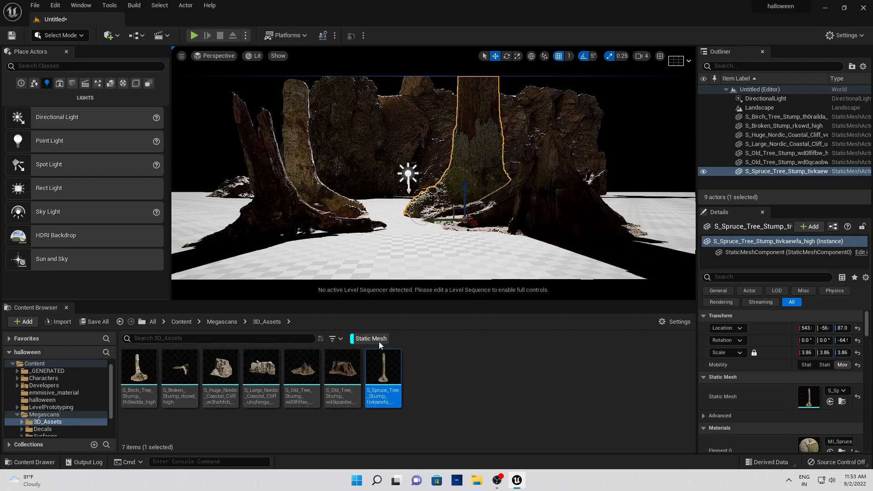
Step: Add a second broken stump in the central gap, make it Movable, scale it to about 3.97, flip it and raise it
{"action": "left_click_drag", "start_coordinate": [179, 366], "coordinate": [379, 215]}
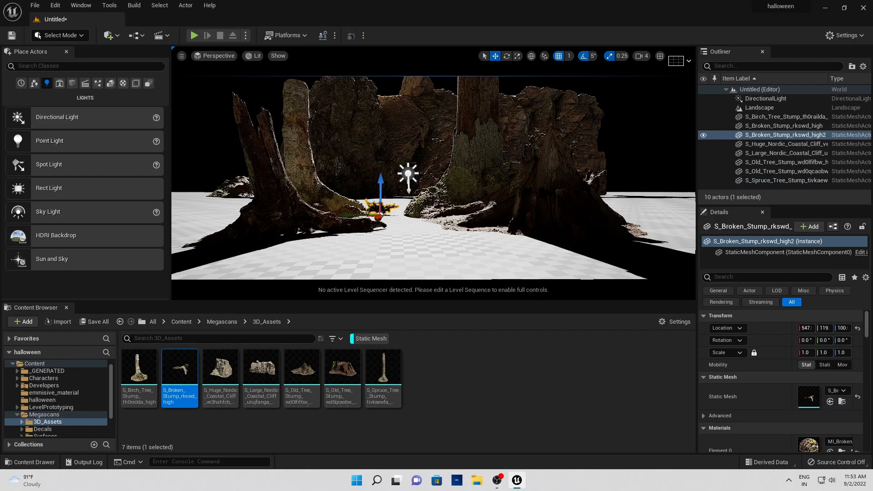
{"action": "left_click", "coordinate": [842, 365]}
{"action": "left_click_drag", "start_coordinate": [807, 353], "coordinate": [835, 353]}
{"action": "left_click", "coordinate": [507, 57]}
{"action": "mouse_move", "coordinate": [411, 178]}
{"action": "left_mouse_down"}
{"action": "mouse_move", "coordinate": [448, 221]}
{"action": "mouse_move", "coordinate": [415, 176]}
{"action": "left_mouse_up"}
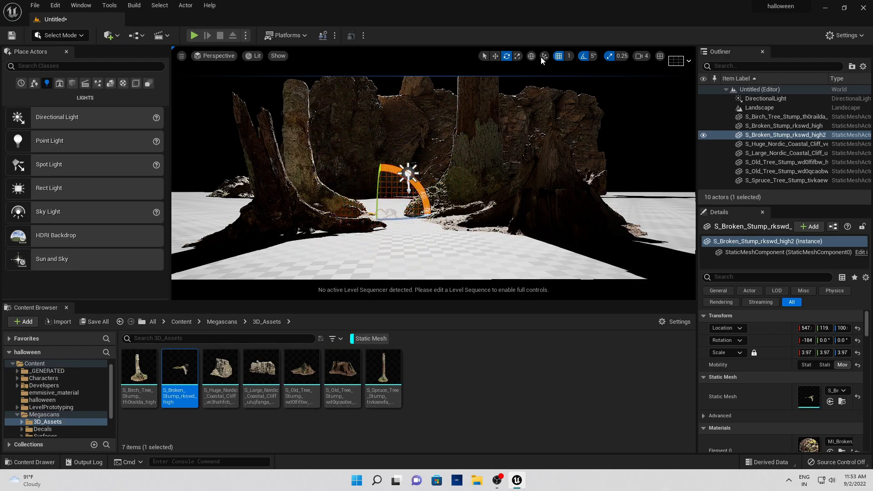
{"action": "left_click", "coordinate": [495, 56]}
{"action": "left_click_drag", "start_coordinate": [381, 150], "coordinate": [382, 78]}
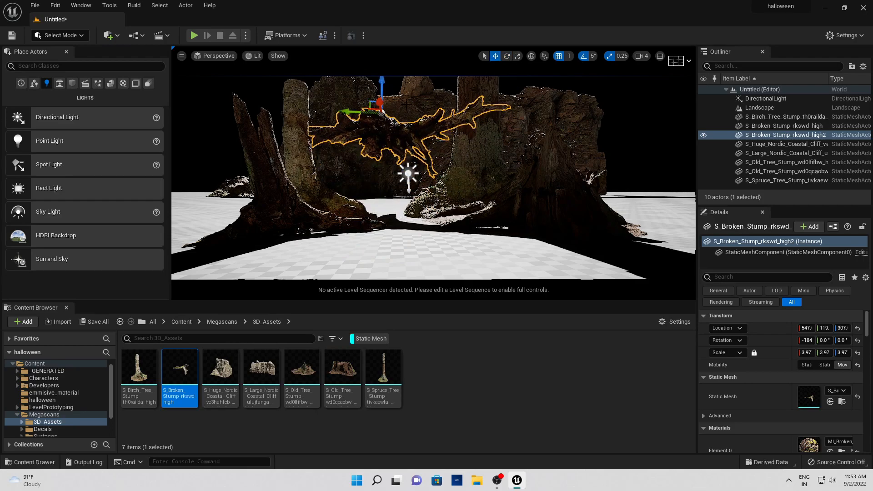
Step: Rotate the second broken stump upright and lower it onto the landscape between the birch and spruce stumps
{"action": "left_click", "coordinate": [507, 56]}
{"action": "left_click_drag", "start_coordinate": [381, 117], "coordinate": [381, 175]}
{"action": "left_click_drag", "start_coordinate": [426, 126], "coordinate": [423, 137]}
{"action": "left_click_drag", "start_coordinate": [423, 107], "coordinate": [384, 157]}
{"action": "key", "text": "w"}
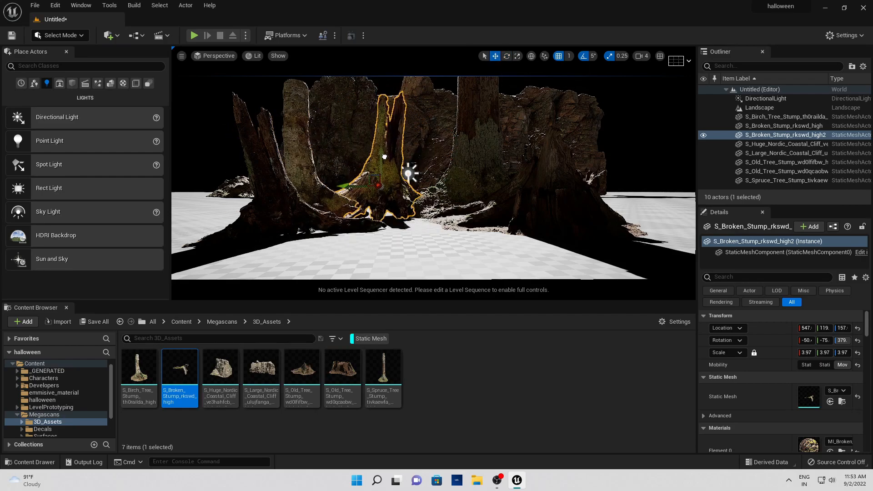
{"action": "key", "text": "w"}
{"action": "right_click_drag", "start_coordinate": [384, 159], "coordinate": [422, 178]}
{"action": "key", "text": "s"}
{"action": "left_click", "coordinate": [409, 181]}
{"action": "left_click", "coordinate": [321, 168]}
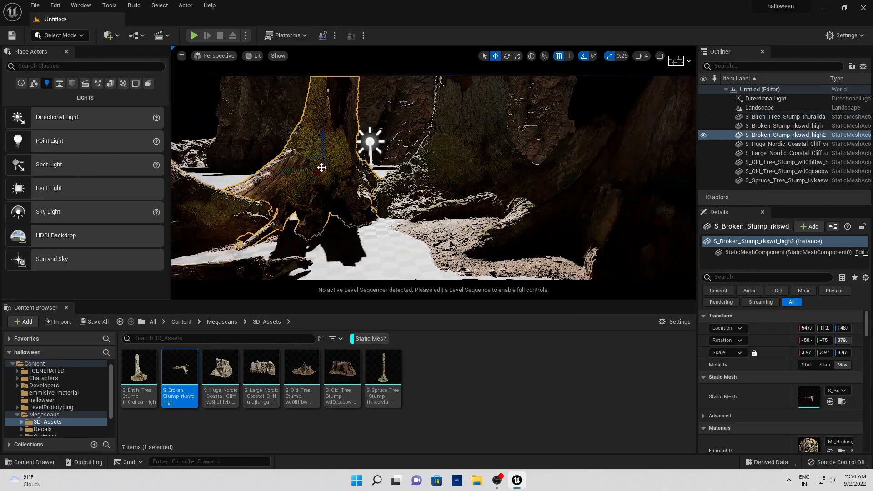
Step: Reorient the directional light so it shines onto the fronts of the stumps and cliffs
{"action": "key", "text": "ctrl+l"}
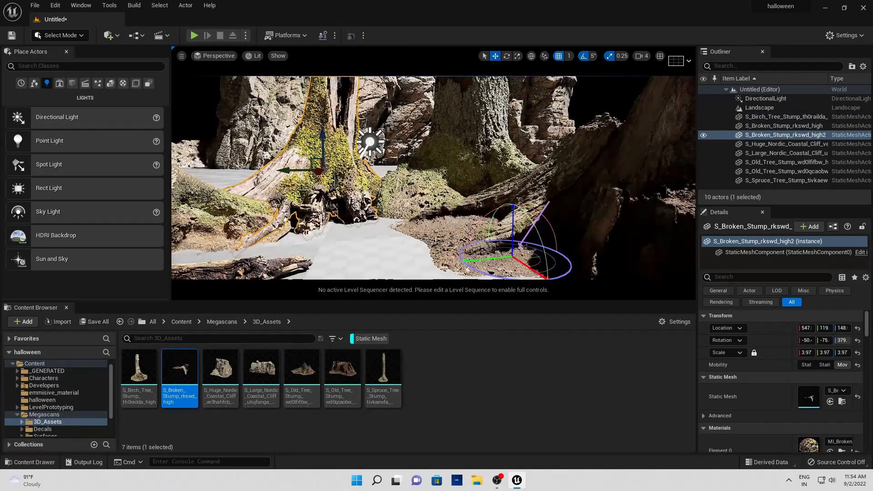
{"action": "right_click_drag", "start_coordinate": [418, 148], "coordinate": [420, 140]}
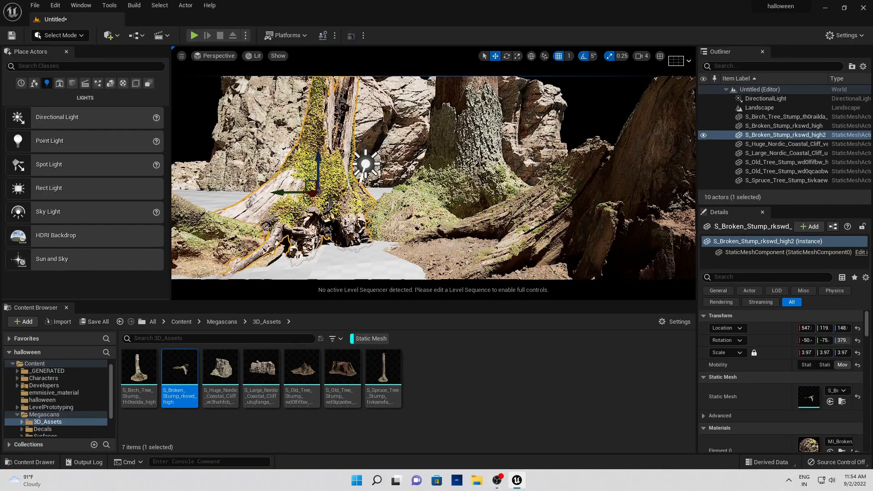
{"action": "scroll", "coordinate": [407, 196], "scroll_direction": "down", "scroll_amount": 3}
{"action": "mouse_move", "coordinate": [407, 188]}
{"action": "right_mouse_down"}
{"action": "mouse_move", "coordinate": [406, 205]}
{"action": "mouse_move", "coordinate": [401, 187]}
{"action": "right_mouse_up"}
{"action": "scroll", "coordinate": [407, 198], "scroll_direction": "up", "scroll_amount": 4}
{"action": "scroll", "coordinate": [407, 198], "scroll_direction": "down", "scroll_amount": 5}
{"action": "scroll", "coordinate": [401, 187], "scroll_direction": "up", "scroll_amount": 4}
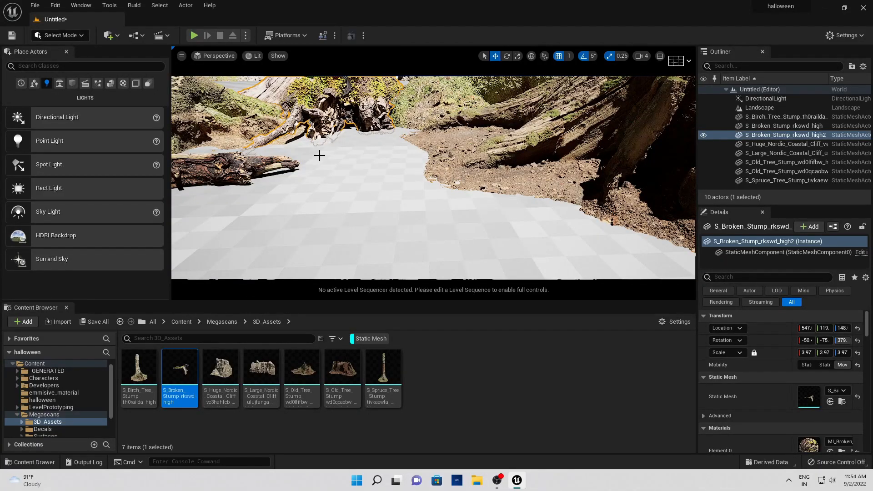
{"action": "right_click_drag", "start_coordinate": [319, 156], "coordinate": [606, 171]}
{"action": "scroll", "coordinate": [606, 171], "scroll_direction": "up", "scroll_amount": 2}
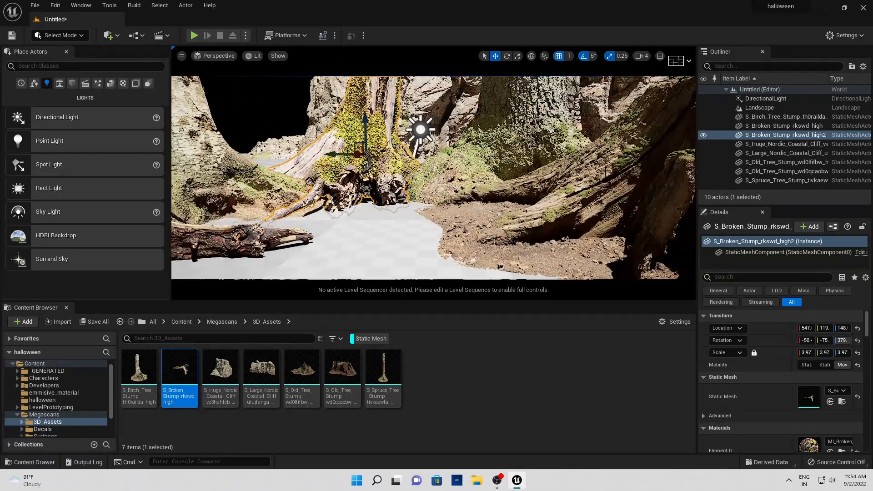
Step: Save the current level in the Content folder as tutorial
{"action": "left_click", "coordinate": [34, 5]}
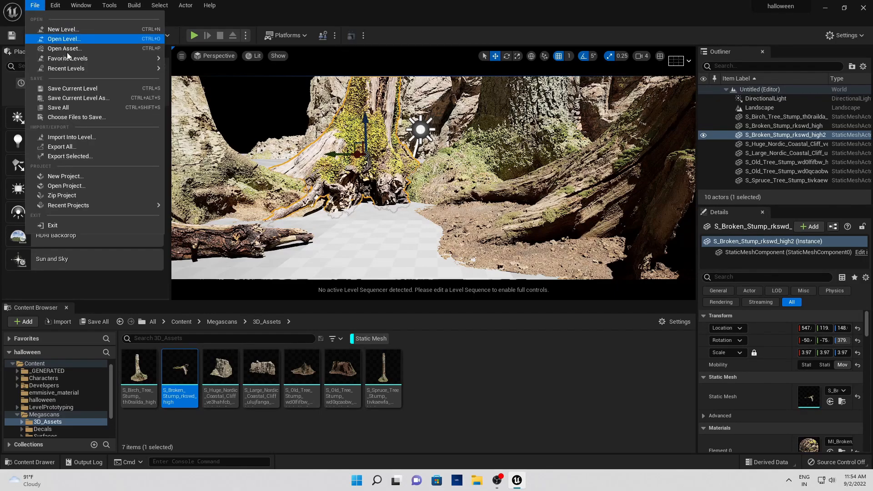
{"action": "left_click", "coordinate": [72, 88]}
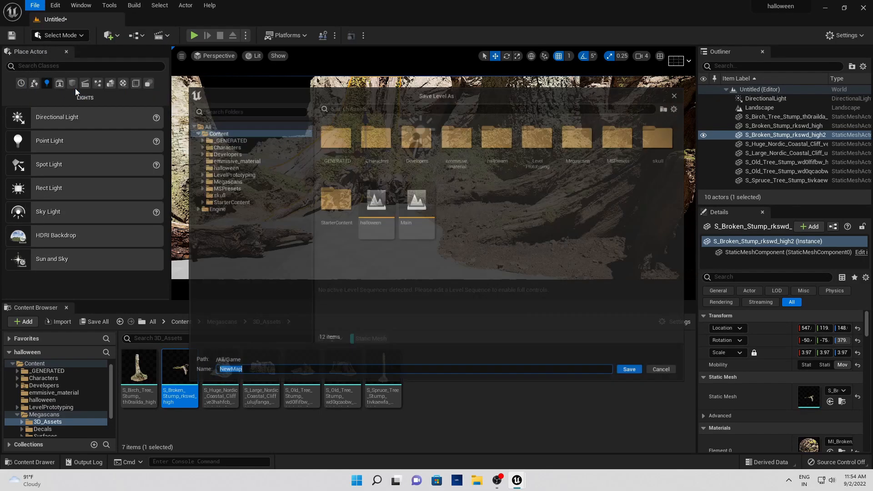
{"action": "type", "text": "tutorial"}
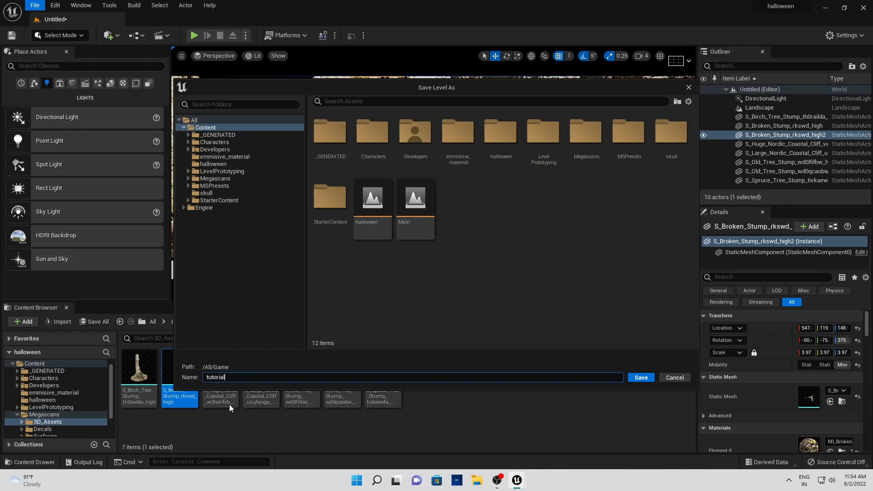
{"action": "left_click", "coordinate": [640, 378]}
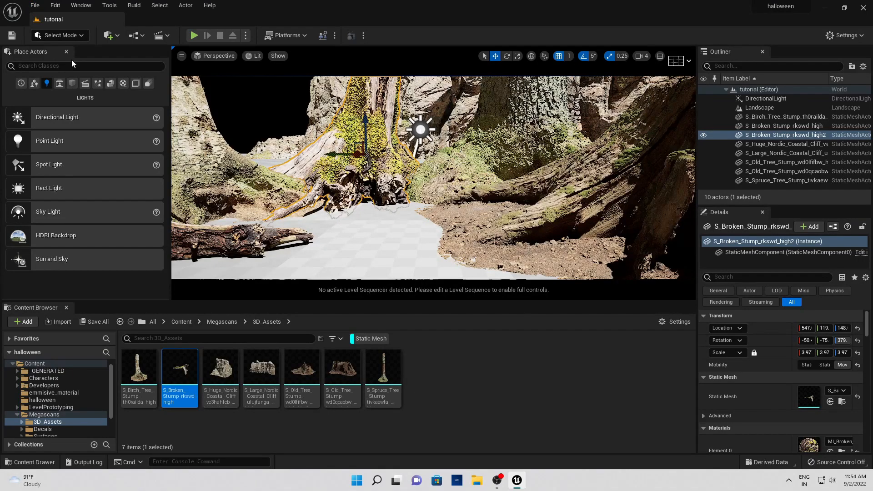
Step: Search the plugins for "model" to check whether Modeling Tools Editor Mode is enabled, then close the plugin browser
{"action": "left_click", "coordinate": [63, 6]}
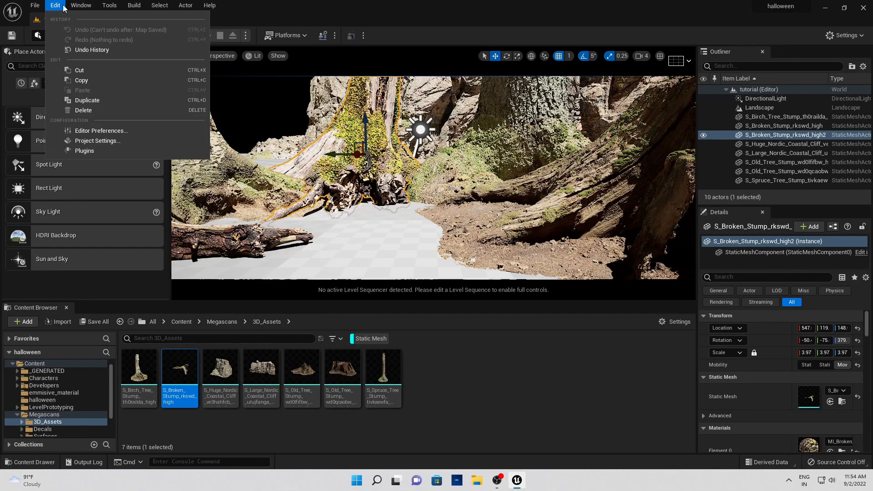
{"action": "left_click", "coordinate": [290, 5]}
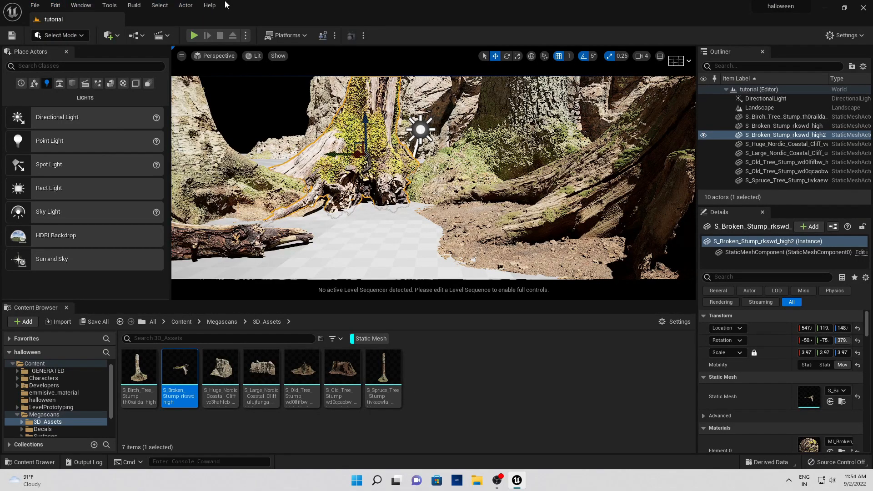
{"action": "left_click", "coordinate": [55, 5]}
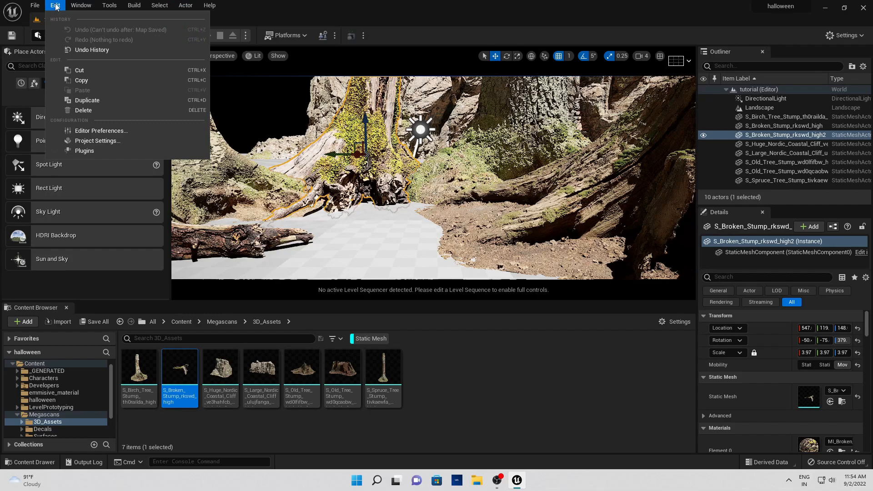
{"action": "left_click", "coordinate": [92, 151]}
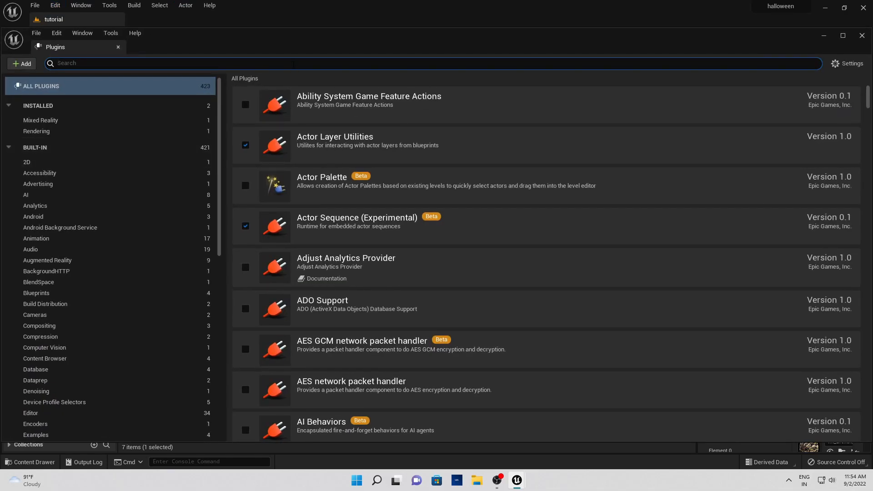
{"action": "type", "text": "model"}
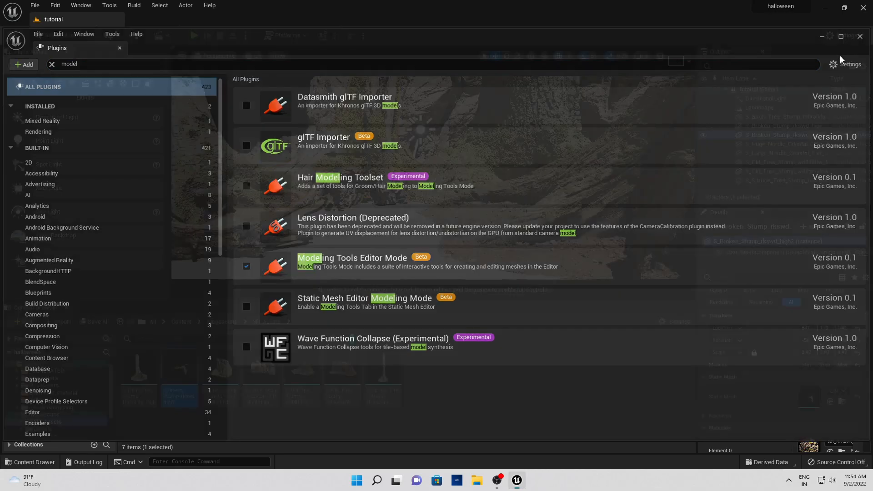
{"action": "left_click", "coordinate": [862, 35]}
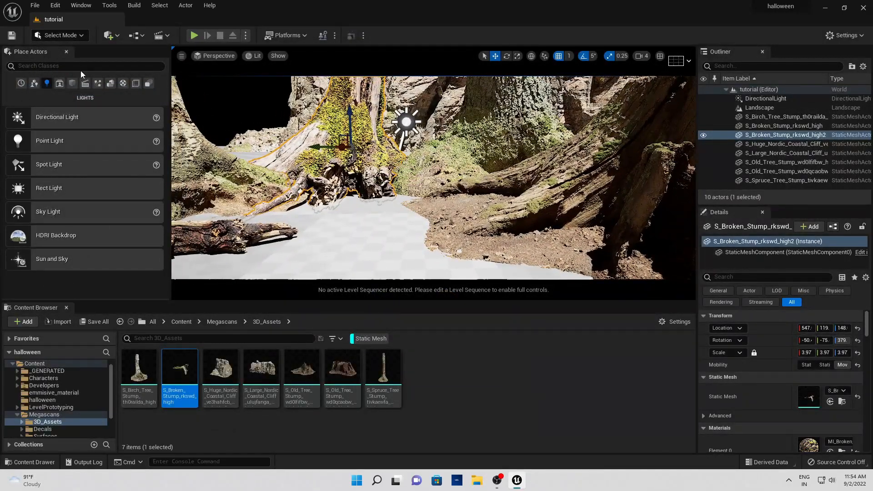
Step: Switch to Modeling mode and start creating a rectangle shape, with its settings widened enough to read
{"action": "left_click", "coordinate": [72, 37]}
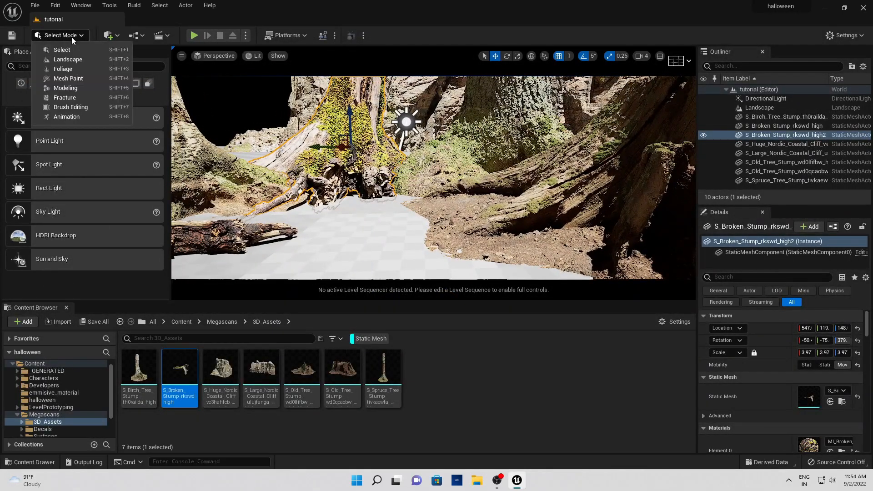
{"action": "left_click", "coordinate": [70, 88]}
{"action": "left_click_drag", "start_coordinate": [132, 176], "coordinate": [140, 176]}
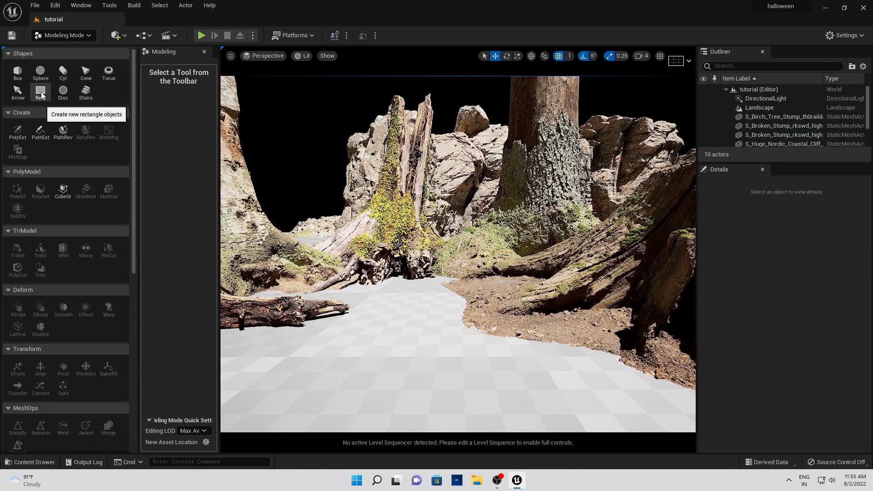
{"action": "left_click", "coordinate": [41, 93]}
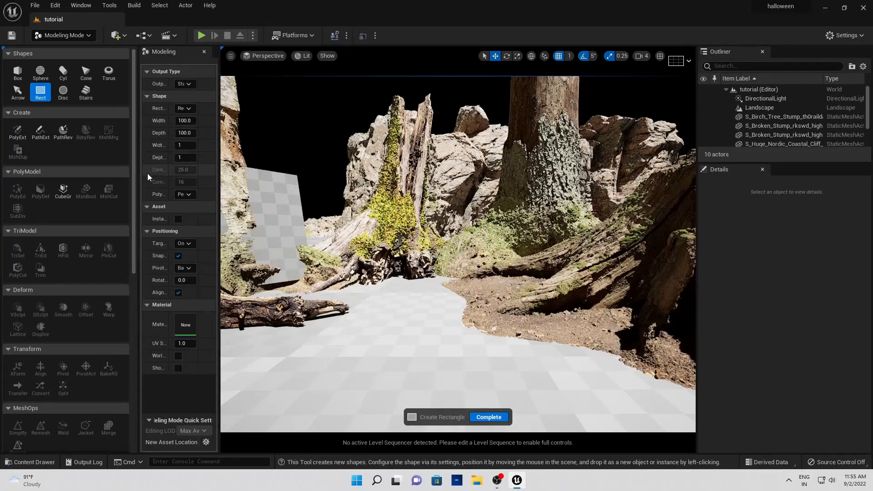
{"action": "left_click_drag", "start_coordinate": [136, 172], "coordinate": [81, 172]}
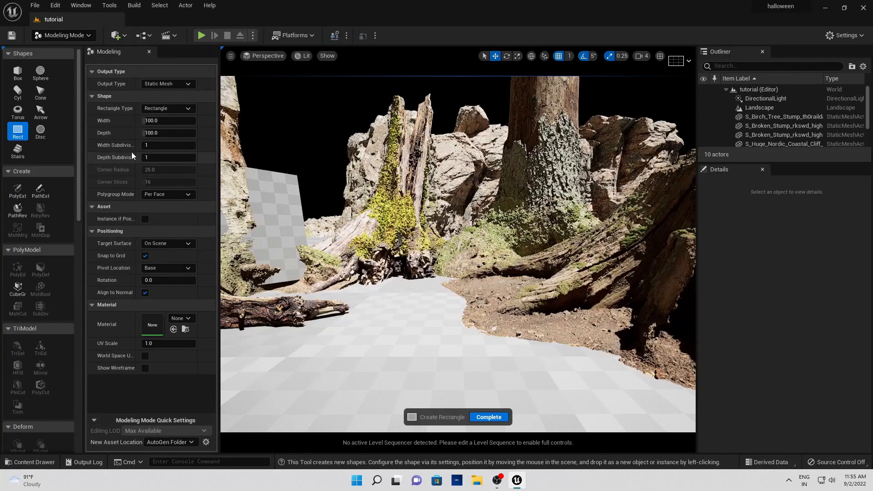
Step: Set the new rectangle's width and depth to 500
{"action": "left_click", "coordinate": [156, 121]}
{"action": "type", "text": "500"}
{"action": "key", "text": "Tab"}
{"action": "type", "text": "500"}
{"action": "key", "text": "Return"}
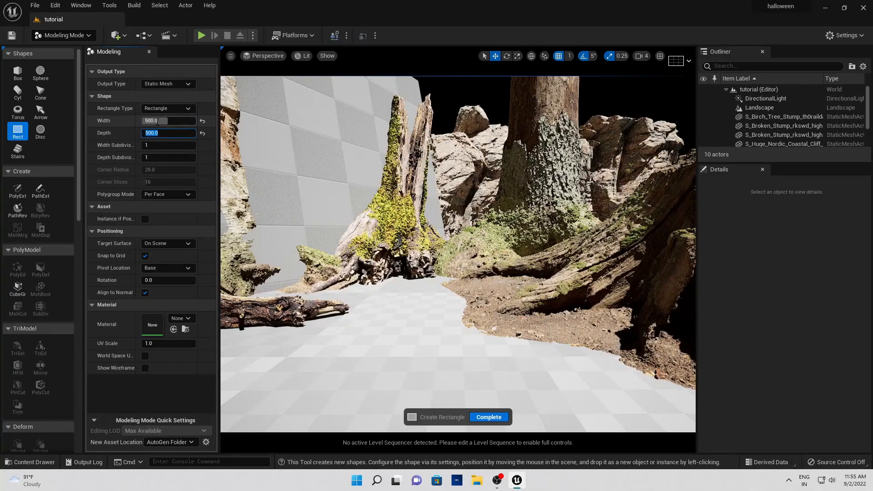
Step: Set the rectangle's width and depth to 300, place it on the landscape between the stumps, and complete the shape
{"action": "left_click", "coordinate": [164, 121]}
{"action": "type", "text": "3"}
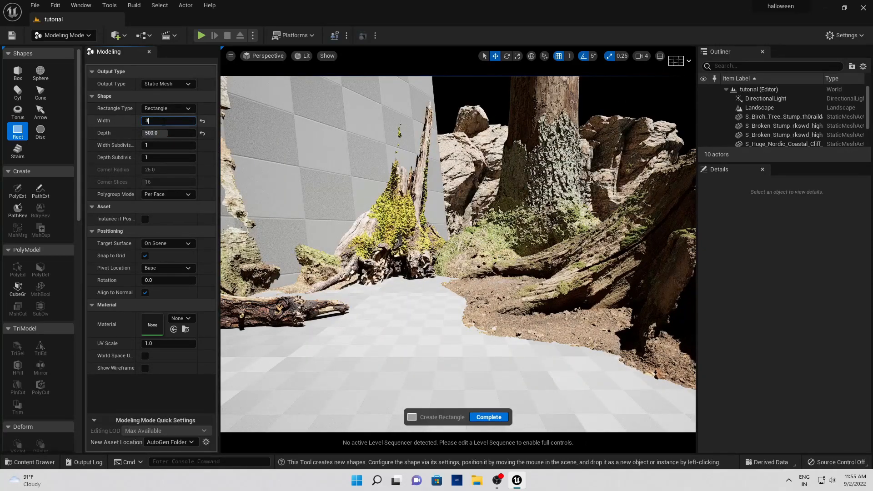
{"action": "type", "text": "00"}
{"action": "key", "text": "Tab"}
{"action": "key", "text": "Return"}
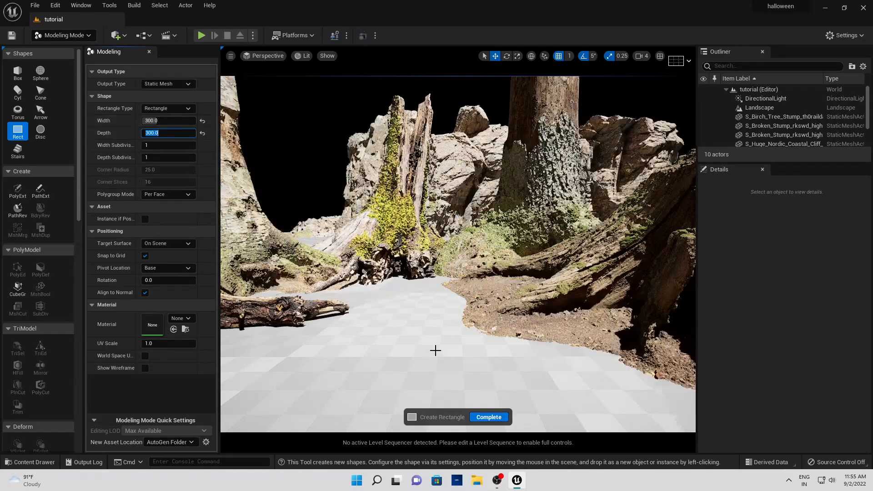
{"action": "left_click", "coordinate": [409, 329]}
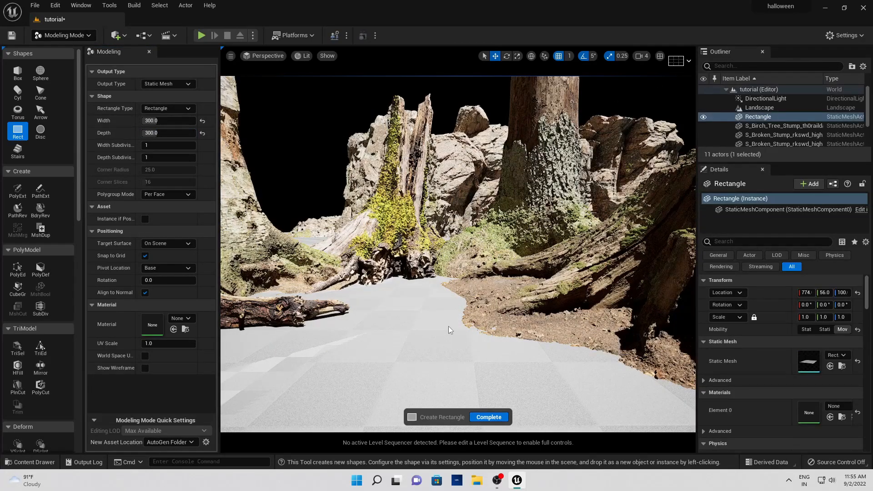
{"action": "mouse_move", "coordinate": [554, 300]}
{"action": "right_mouse_down"}
{"action": "mouse_move", "coordinate": [551, 314]}
{"action": "mouse_move", "coordinate": [537, 318]}
{"action": "mouse_move", "coordinate": [554, 300]}
{"action": "right_mouse_up"}
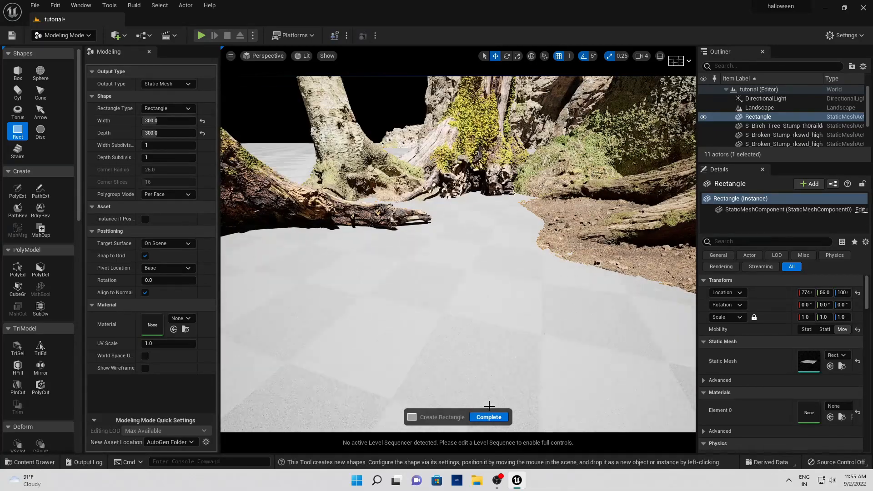
{"action": "left_click", "coordinate": [490, 417]}
Step: Raise the rectangle slightly above the landscape, to a Z location of about 114
{"action": "scroll", "coordinate": [521, 308], "scroll_direction": "down", "scroll_amount": 10}
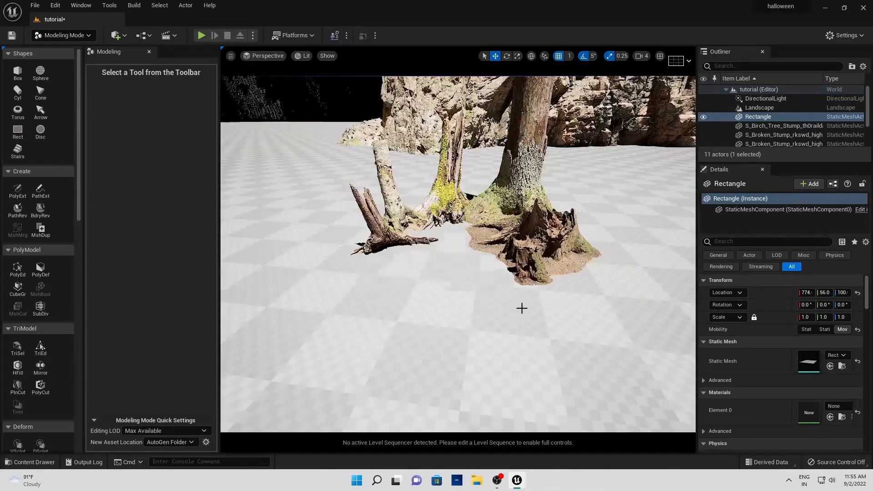
{"action": "left_click", "coordinate": [522, 308]}
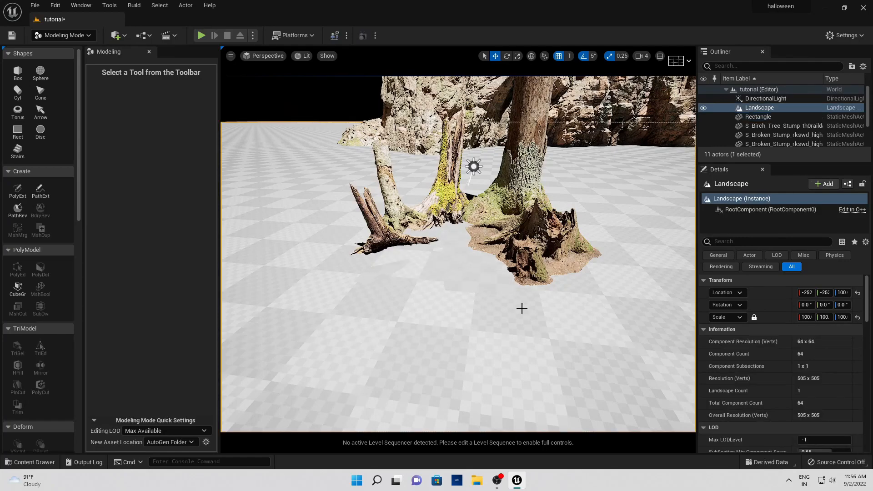
{"action": "left_click", "coordinate": [462, 264]}
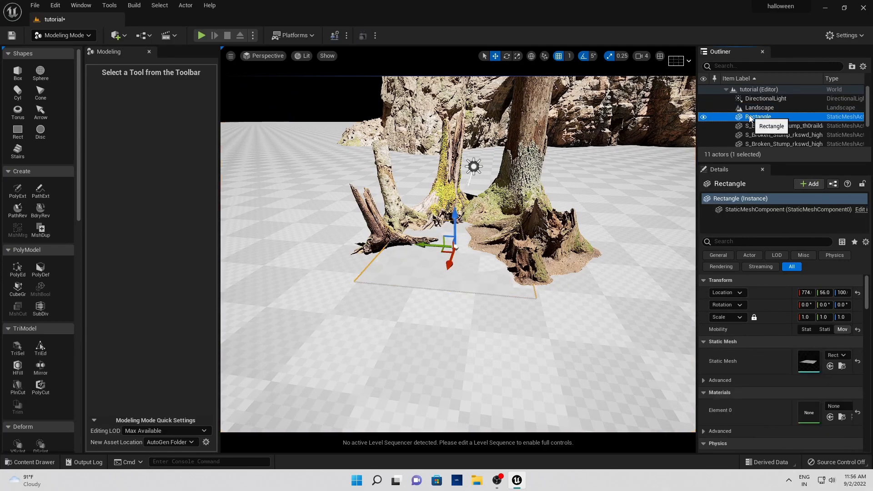
{"action": "left_click_drag", "start_coordinate": [455, 233], "coordinate": [455, 225]}
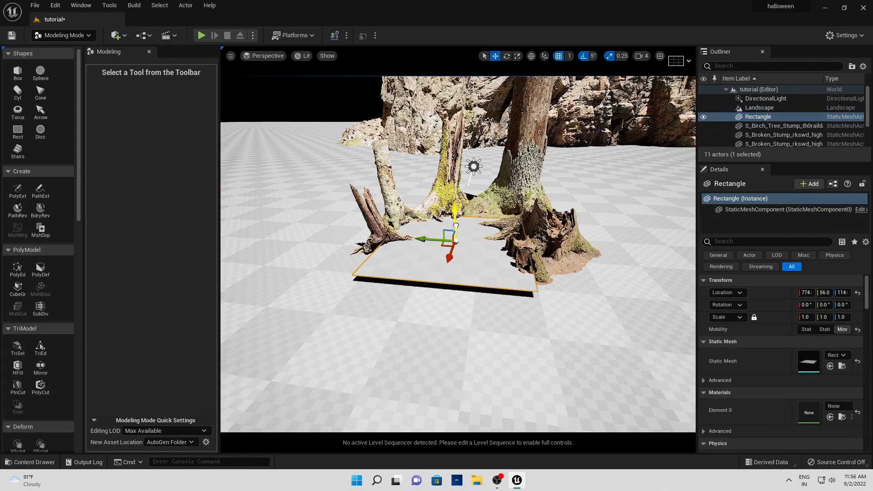
{"action": "scroll", "coordinate": [462, 254], "scroll_direction": "up", "scroll_amount": 10}
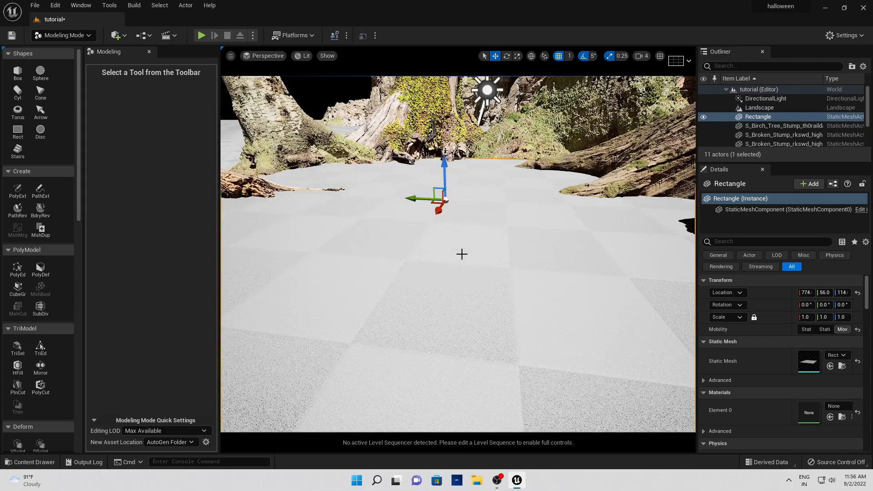
{"action": "scroll", "coordinate": [462, 254], "scroll_direction": "down", "scroll_amount": 8}
{"action": "left_click_drag", "start_coordinate": [468, 259], "coordinate": [470, 234]}
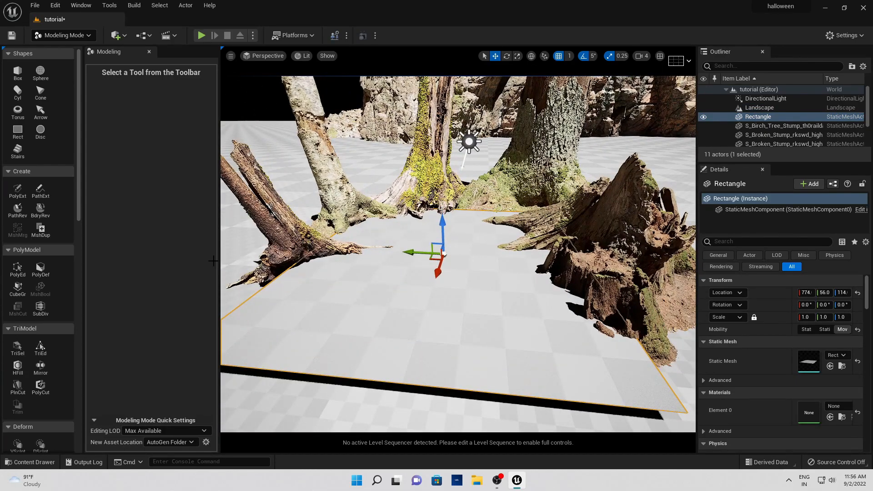
Step: Remesh the rectangle with a target triangle count of 100000 and accept the result
{"action": "left_click_drag", "start_coordinate": [81, 263], "coordinate": [151, 271]}
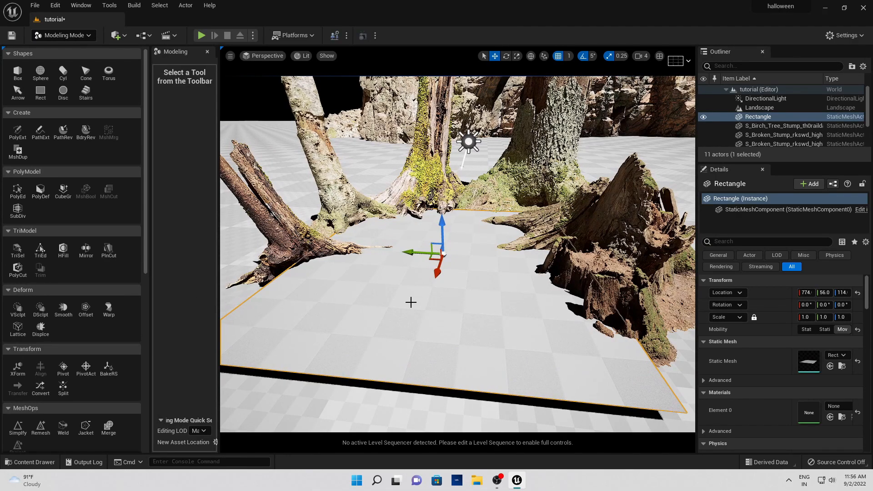
{"action": "scroll", "coordinate": [15, 410], "scroll_direction": "down", "scroll_amount": 1}
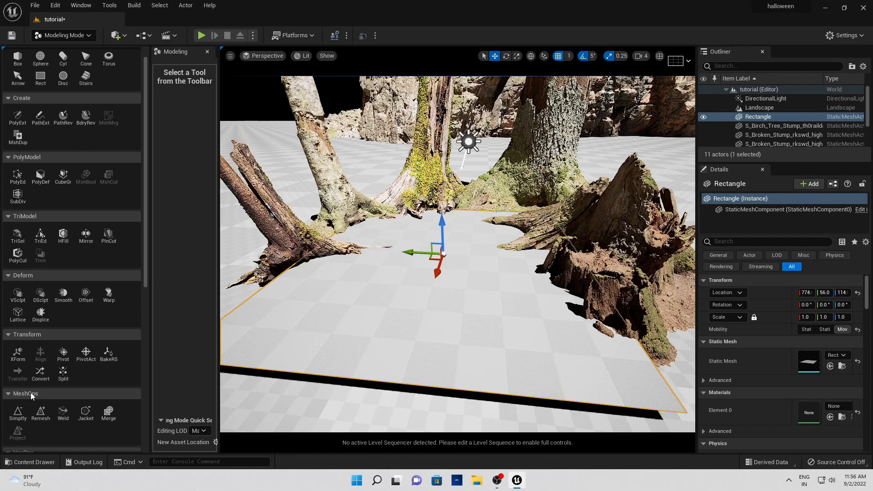
{"action": "left_click", "coordinate": [40, 414]}
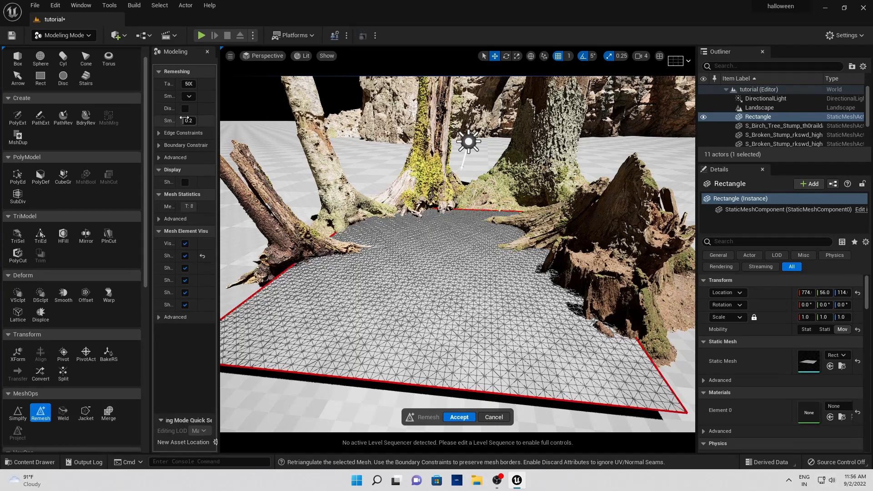
{"action": "left_click_drag", "start_coordinate": [219, 114], "coordinate": [334, 114]}
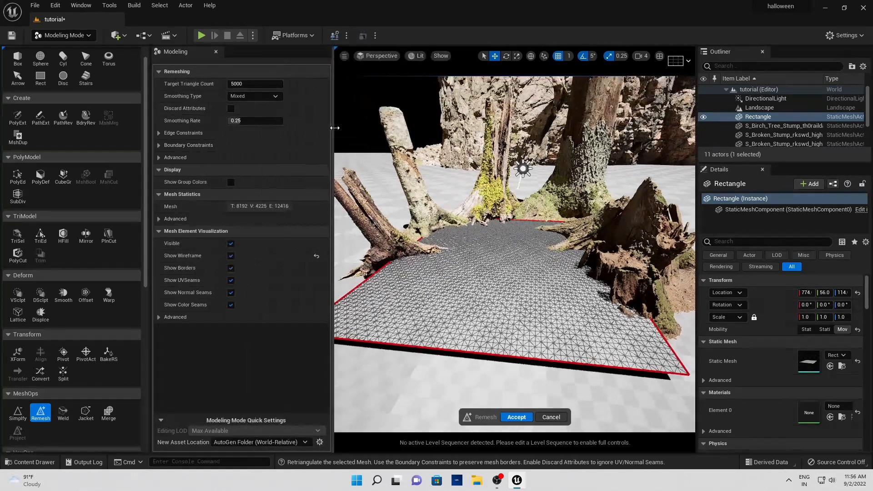
{"action": "left_click", "coordinate": [248, 84]}
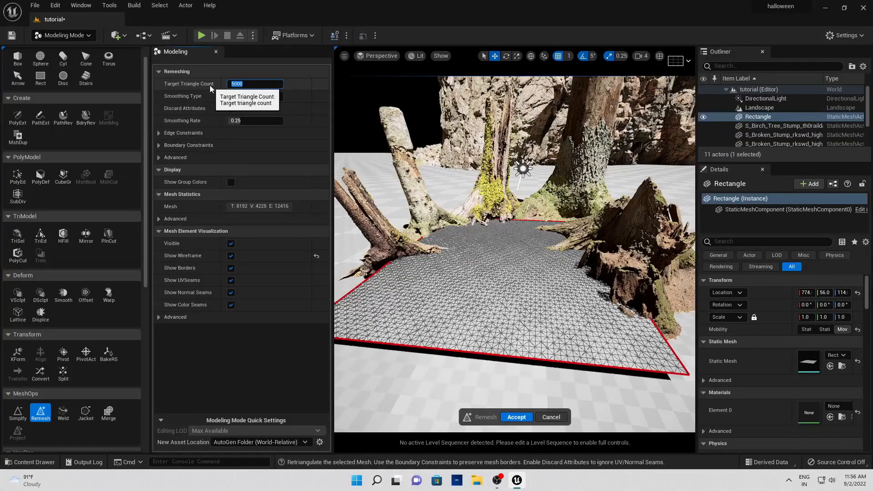
{"action": "type", "text": "100000"}
{"action": "key", "text": "Return"}
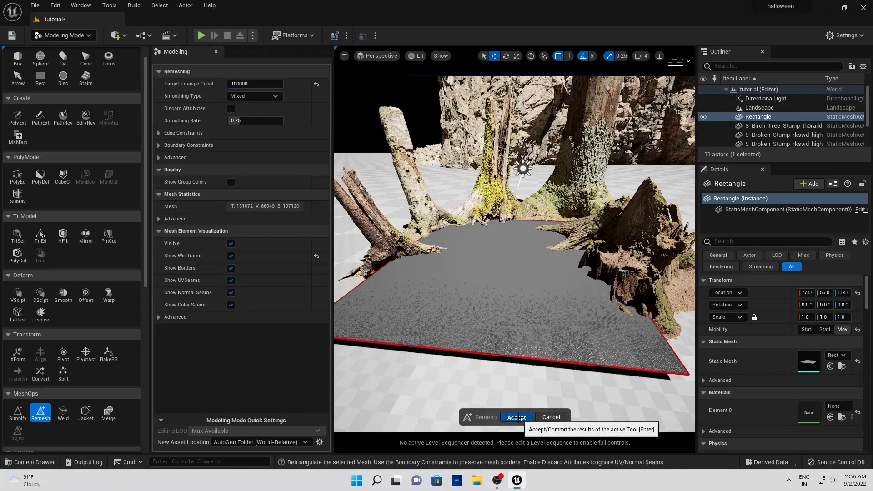
{"action": "left_click", "coordinate": [518, 418]}
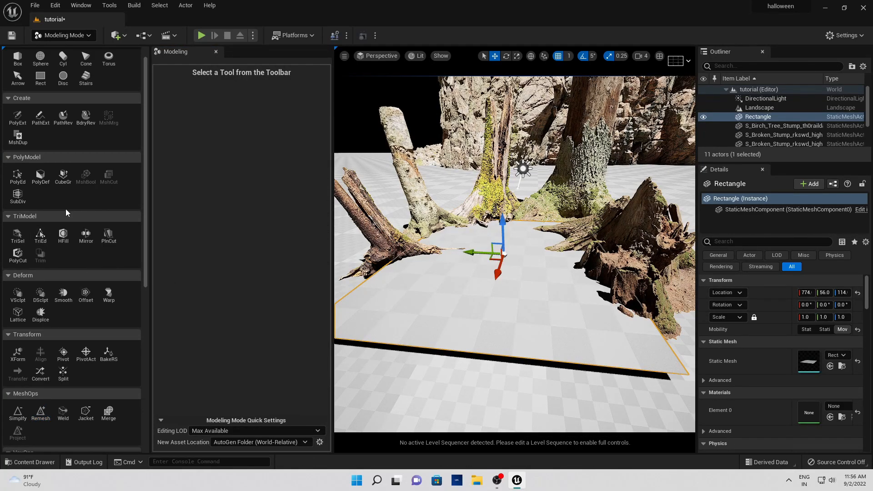
{"action": "left_click", "coordinate": [44, 321]}
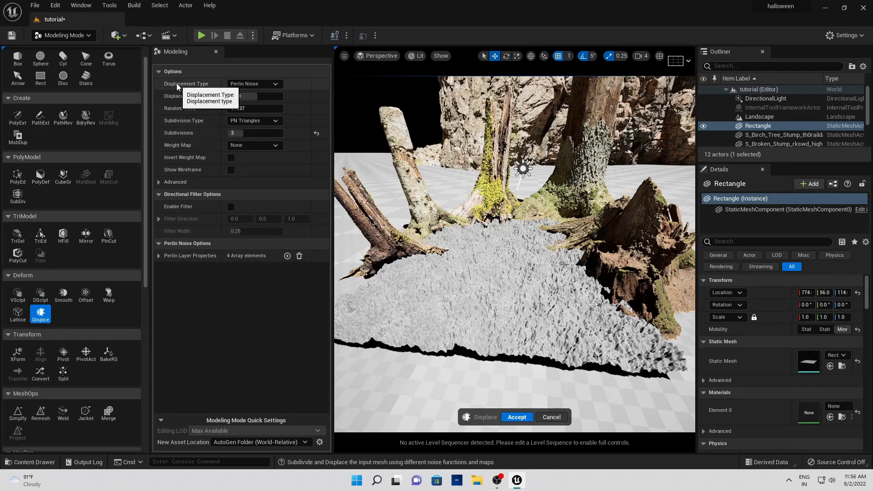
{"action": "left_click", "coordinate": [259, 85]}
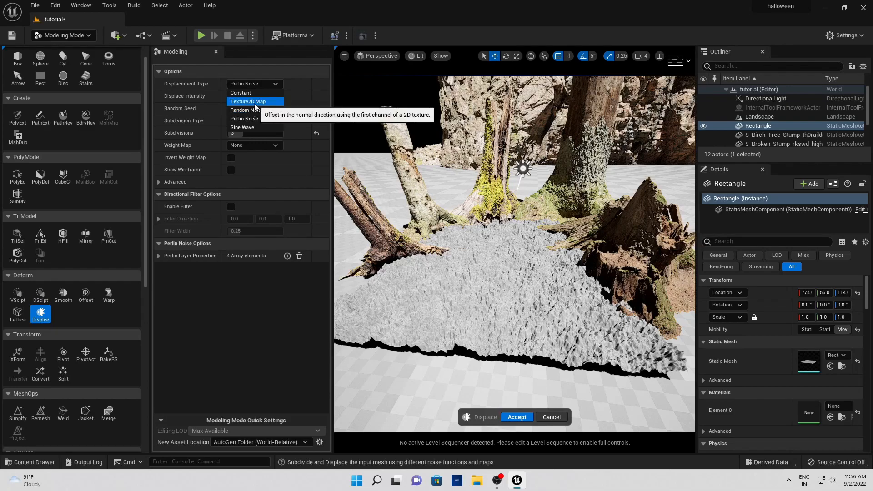
{"action": "left_click", "coordinate": [255, 102]}
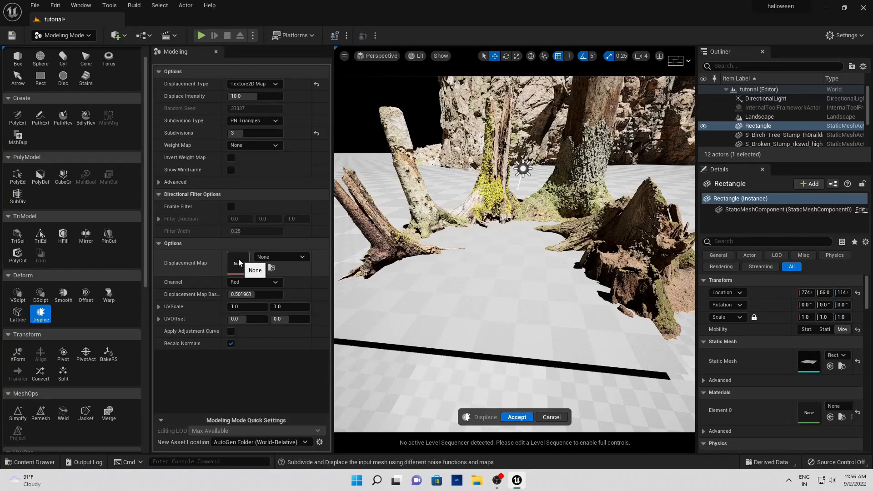
{"action": "left_click", "coordinate": [555, 418]}
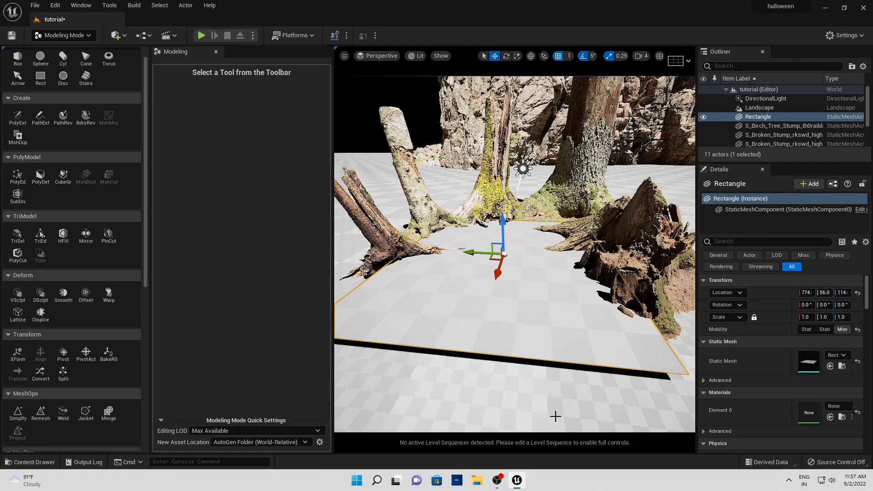
Step: Browse the project content to the Mossy_Forest_Floor folder inside Megascans Surfaces
{"action": "key", "text": "ctrl+space"}
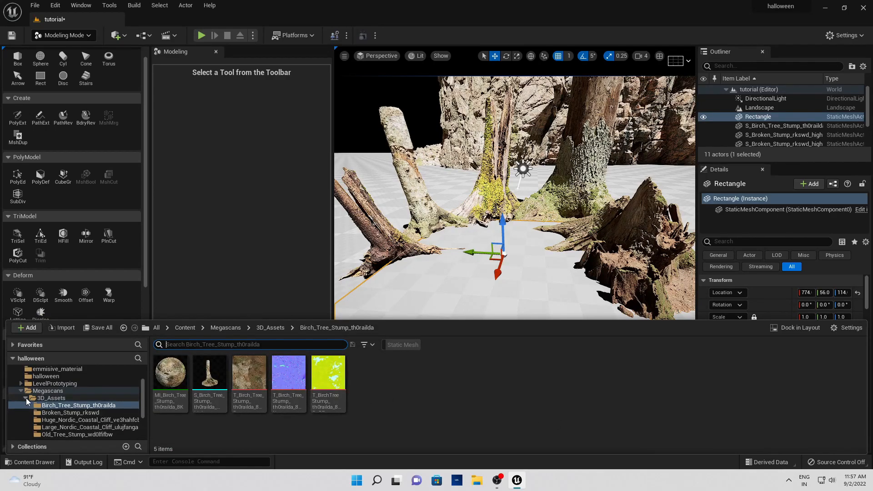
{"action": "left_click", "coordinate": [26, 399]}
{"action": "left_click", "coordinate": [39, 406]}
{"action": "left_click", "coordinate": [39, 413]}
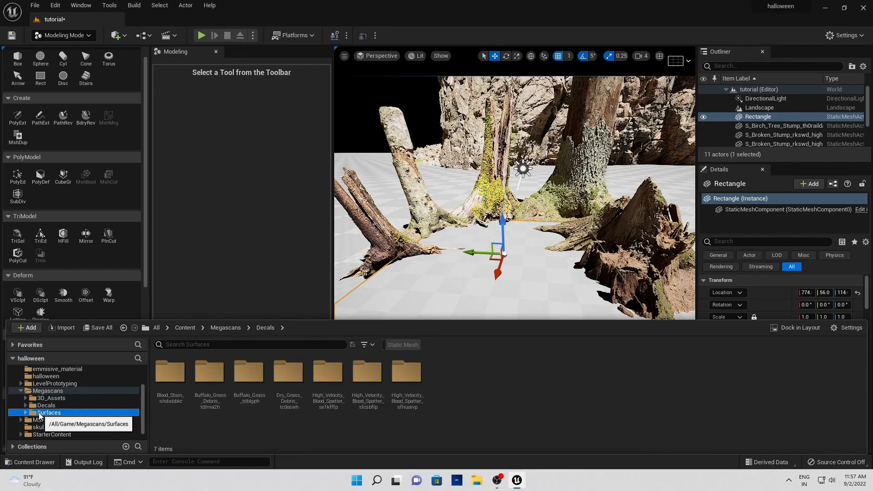
{"action": "left_click", "coordinate": [25, 413]}
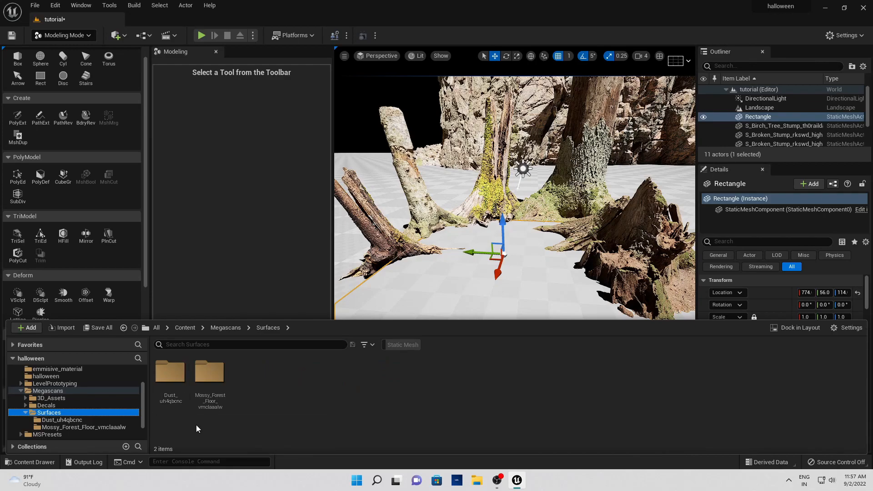
{"action": "double_click", "coordinate": [209, 373]}
Step: Open the Mossy Forest Floor material instance, examine its preview sphere from another angle, and close it
{"action": "double_click", "coordinate": [170, 384]}
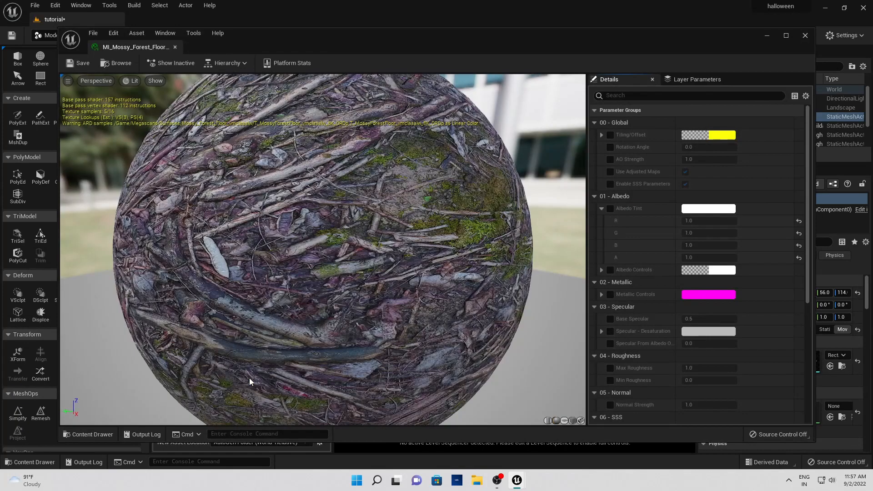
{"action": "scroll", "coordinate": [368, 233], "scroll_direction": "down", "scroll_amount": 5}
{"action": "left_click_drag", "start_coordinate": [368, 232], "coordinate": [286, 237]}
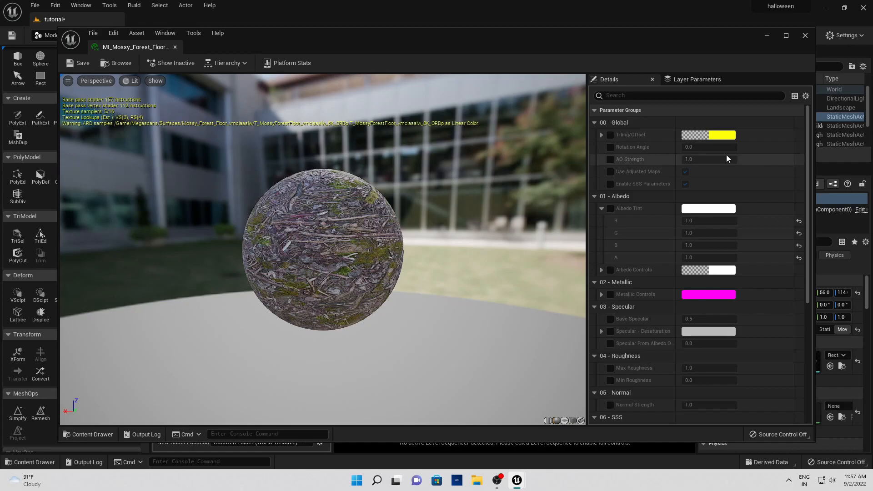
{"action": "left_click", "coordinate": [804, 36]}
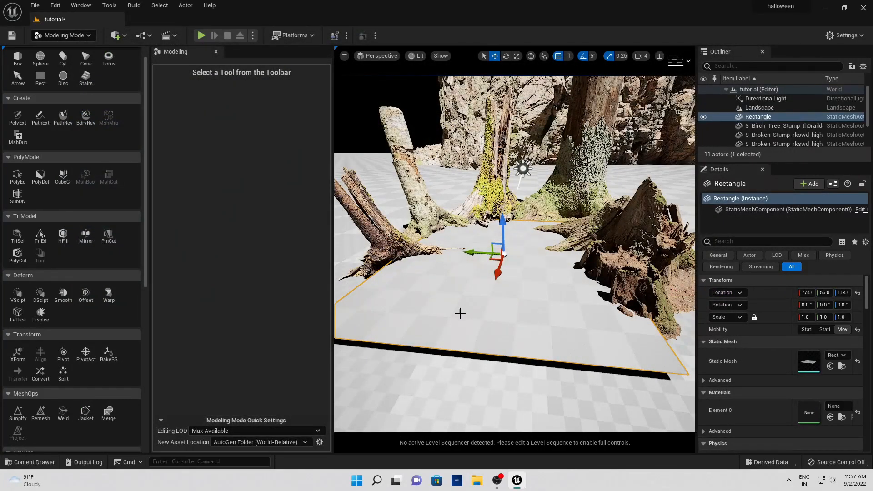
Step: Apply the Mossy Forest Floor material instance to the rectangle between the stumps
{"action": "key", "text": "ctrl+space"}
{"action": "left_click_drag", "start_coordinate": [171, 373], "coordinate": [468, 275]}
{"action": "scroll", "coordinate": [511, 237], "scroll_direction": "up", "scroll_amount": 3}
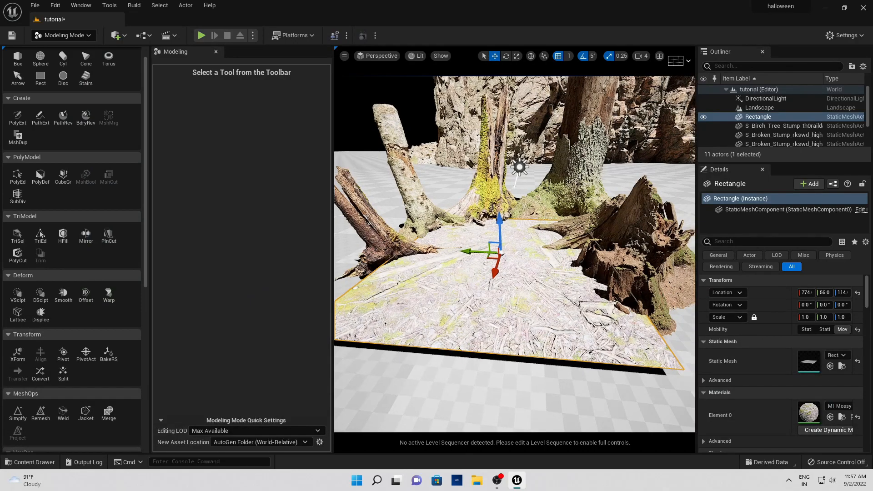
Step: Rotate the directional light so the stumps cast longer shadows across the ground and the mossy plane
{"action": "right_click_drag", "start_coordinate": [468, 274], "coordinate": [468, 264]}
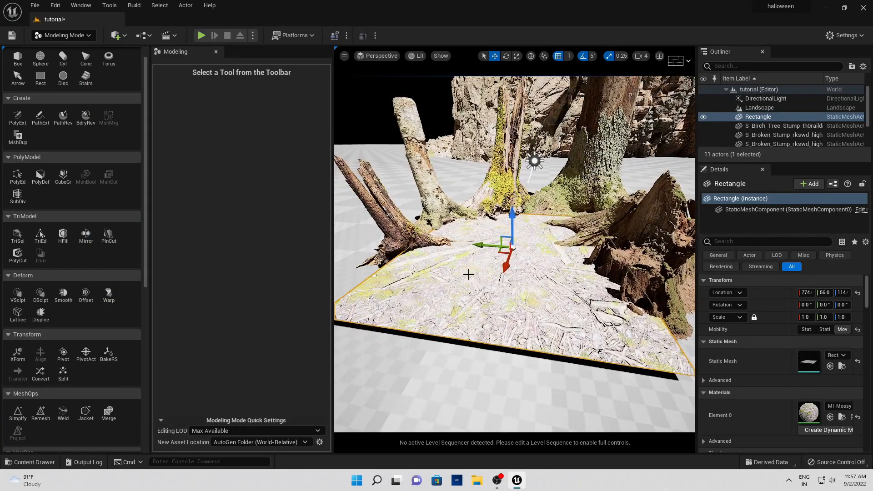
{"action": "key", "text": "ctrl+l"}
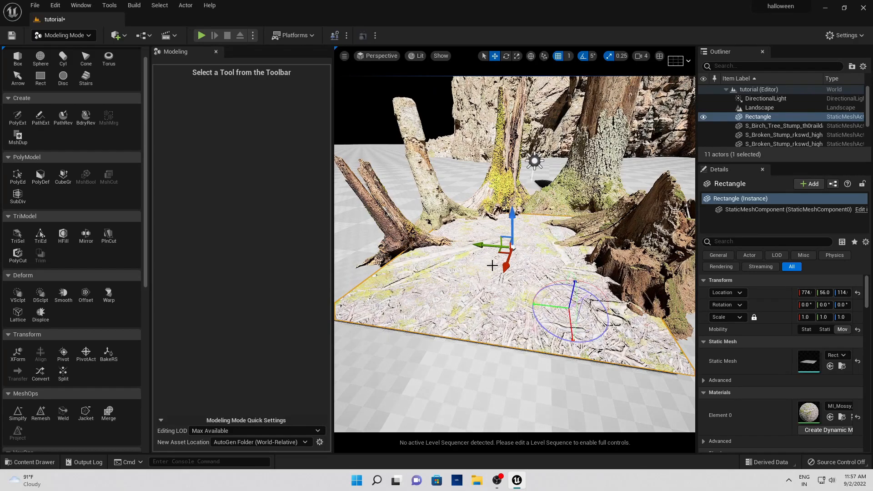
{"action": "key", "text": "ctrl+l"}
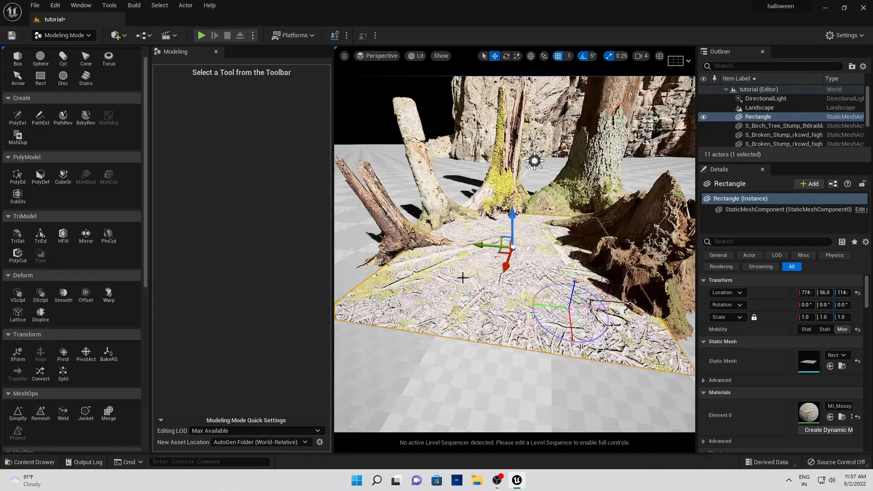
{"action": "right_click_drag", "start_coordinate": [475, 290], "coordinate": [479, 273]}
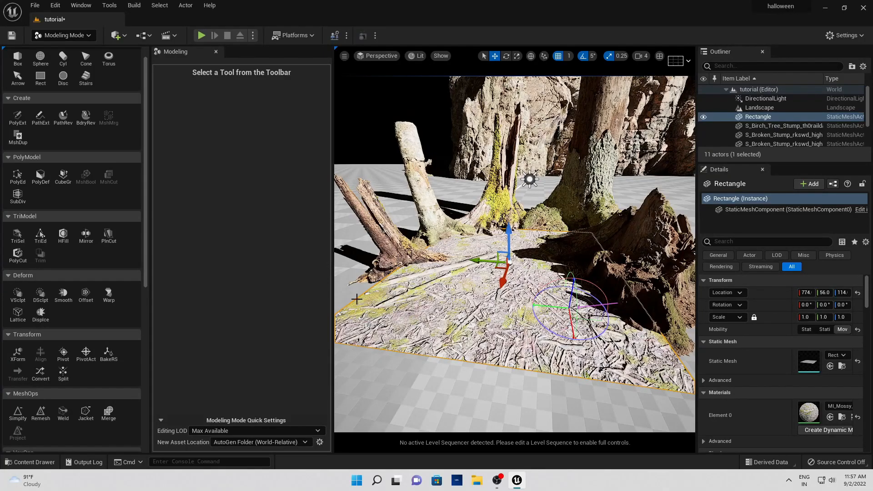
Step: Start a Displace on the rectangle using a Texture2D Map, with the T_MossyForestFloor ORDp texture as displacement map
{"action": "left_click", "coordinate": [41, 314]}
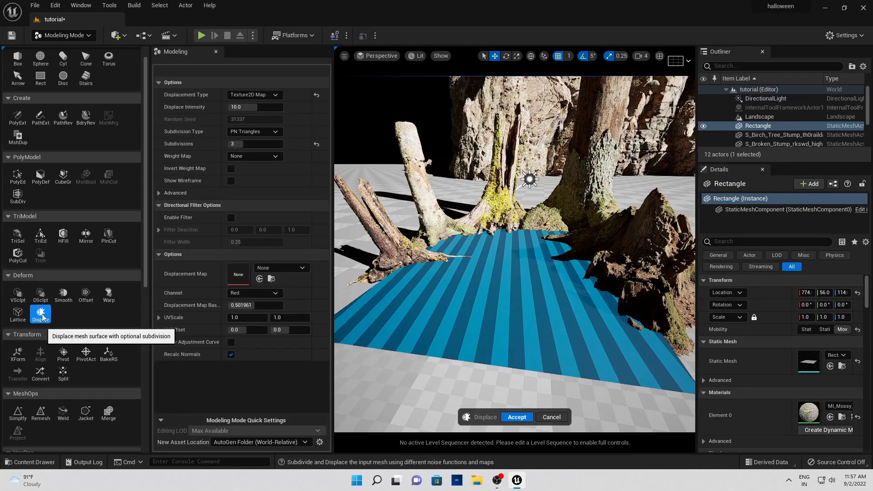
{"action": "left_click", "coordinate": [255, 95]}
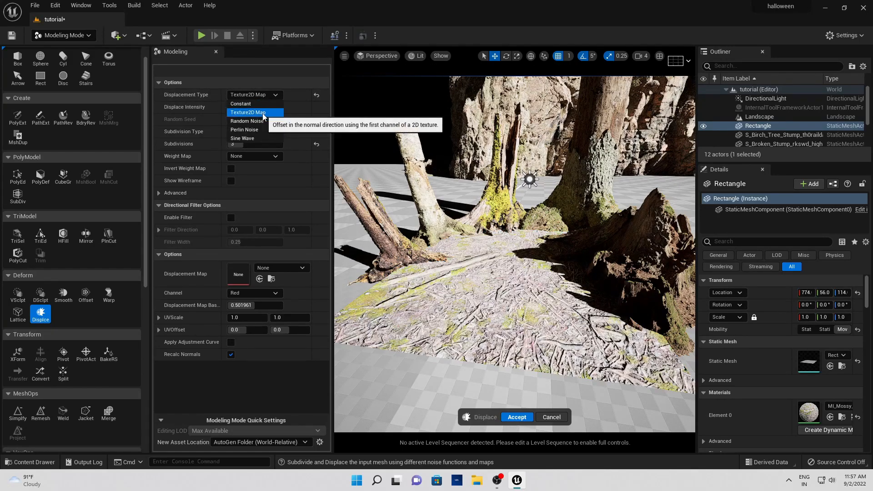
{"action": "left_click", "coordinate": [263, 114]}
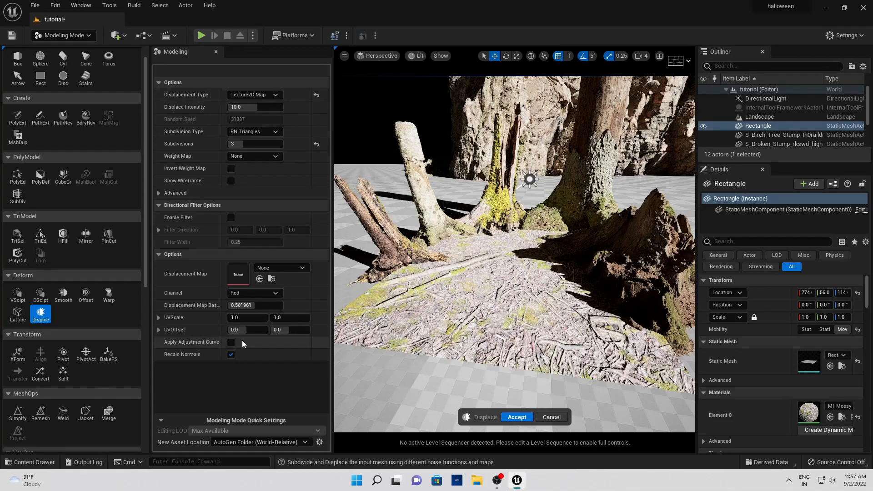
{"action": "key", "text": "ctrl+space"}
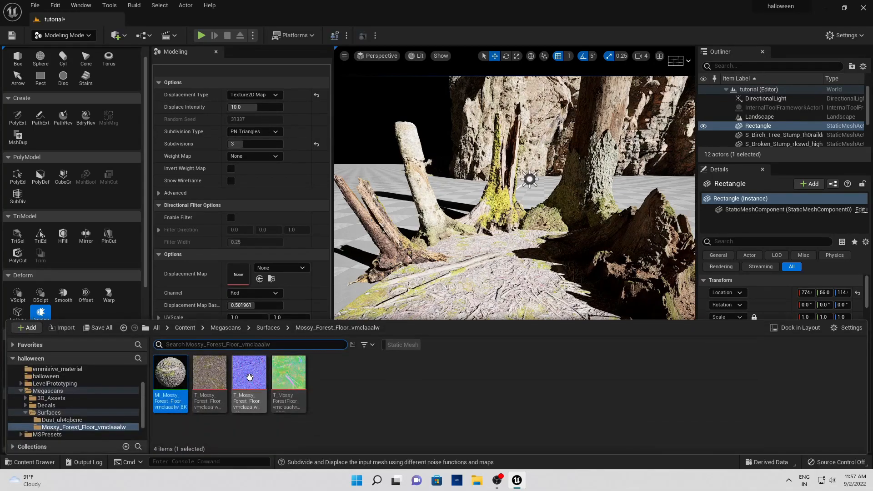
{"action": "left_click", "coordinate": [282, 384]}
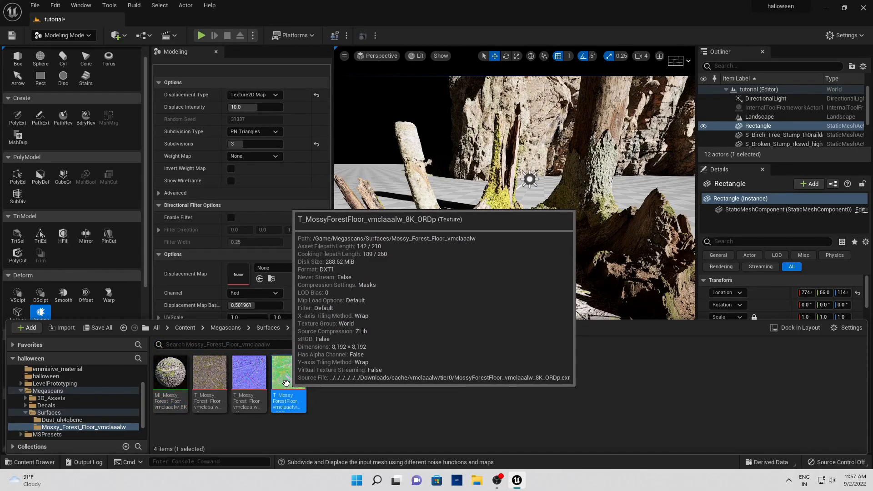
{"action": "left_click_drag", "start_coordinate": [285, 383], "coordinate": [247, 272]}
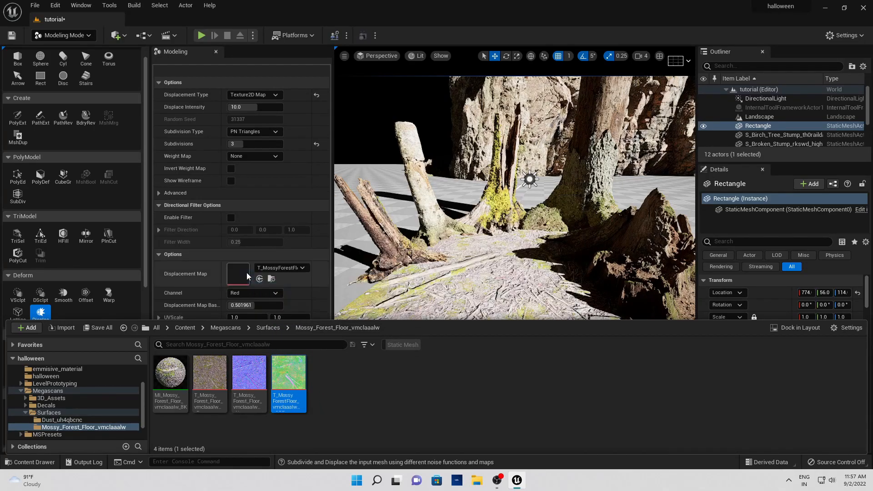
{"action": "mouse_move", "coordinate": [459, 292]}
{"action": "right_mouse_down"}
{"action": "mouse_move", "coordinate": [468, 286]}
{"action": "mouse_move", "coordinate": [458, 292]}
{"action": "right_mouse_up"}
{"action": "mouse_move", "coordinate": [458, 292]}
{"action": "left_mouse_down"}
{"action": "mouse_move", "coordinate": [459, 279]}
{"action": "mouse_move", "coordinate": [456, 291]}
{"action": "left_mouse_up"}
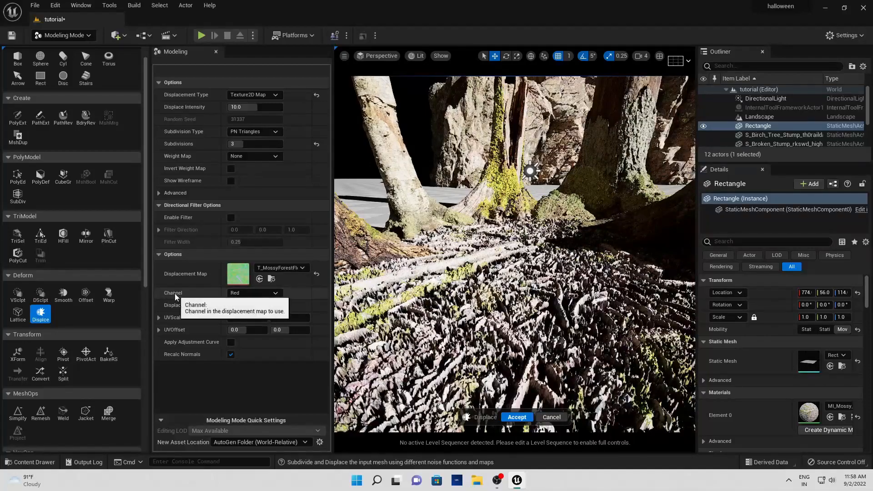
Step: Set the displacement map channel to Blue and the displace intensity to 15, and accept the displacement
{"action": "left_click", "coordinate": [255, 295]}
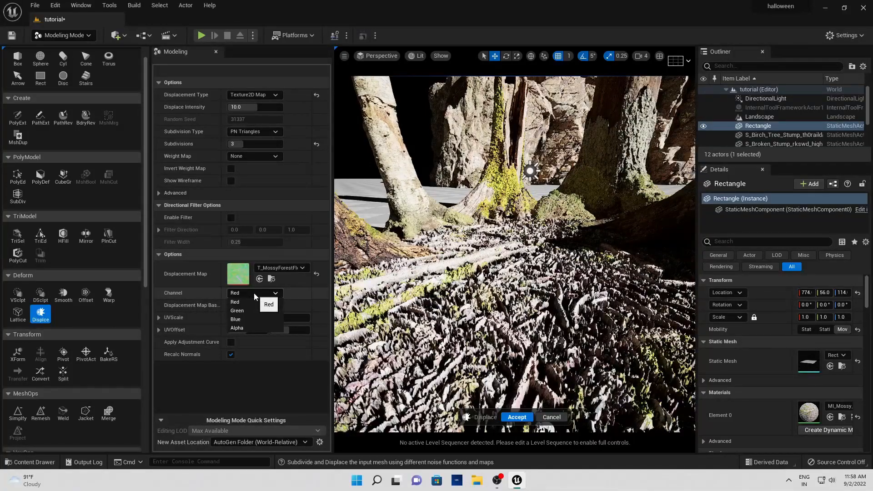
{"action": "left_click", "coordinate": [256, 318]}
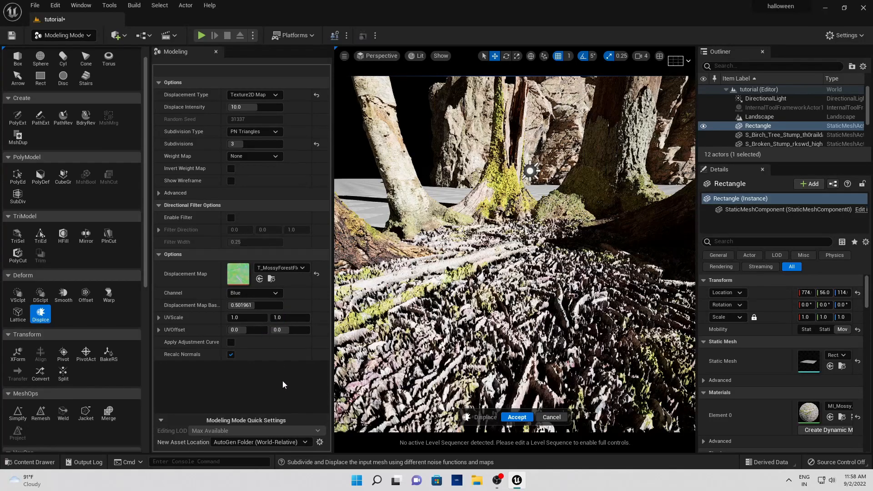
{"action": "right_click_drag", "start_coordinate": [531, 325], "coordinate": [481, 327]}
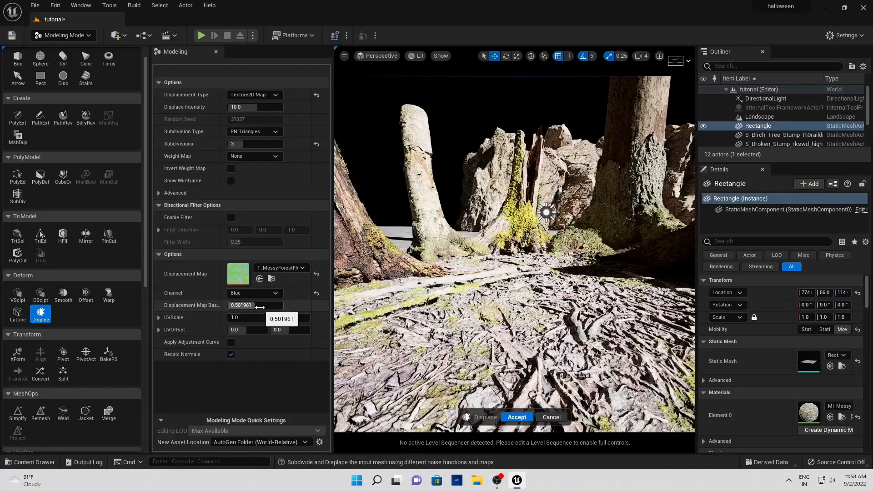
{"action": "left_click", "coordinate": [257, 109]}
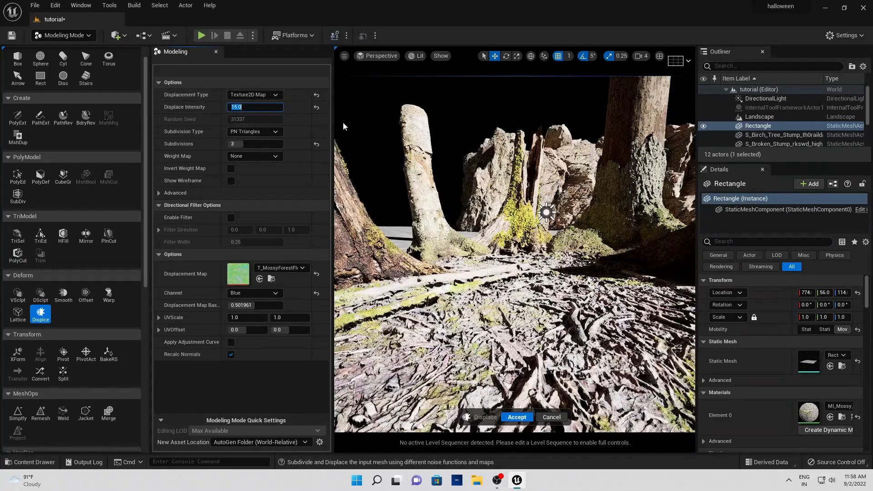
{"action": "left_click", "coordinate": [518, 417]}
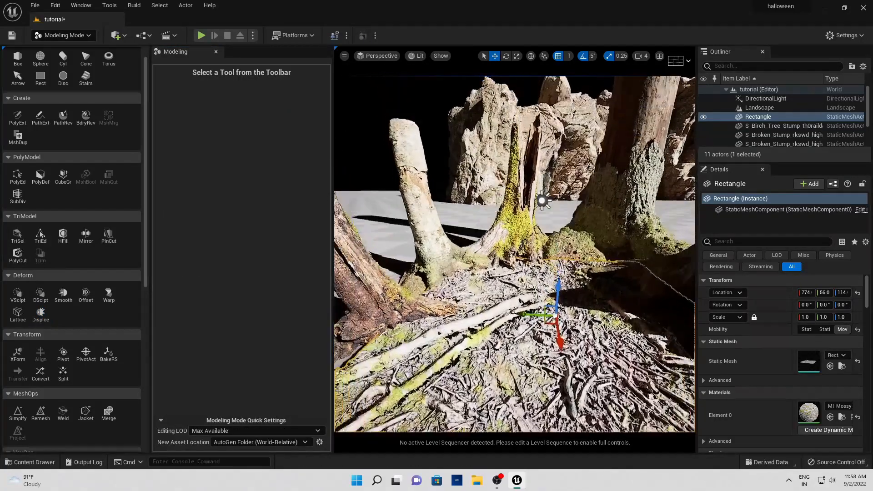
Step: Simplify the displaced rectangle mesh with a target percentage of 50 and accept the result
{"action": "right_click_drag", "start_coordinate": [525, 358], "coordinate": [530, 377]}
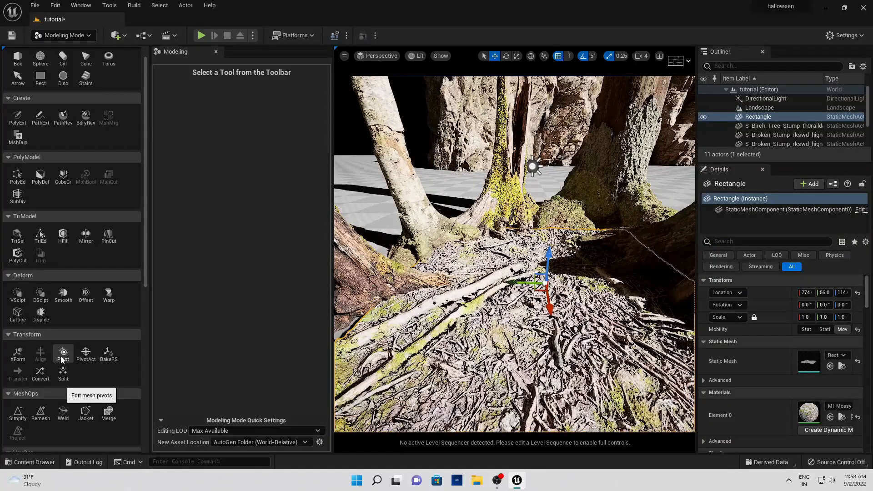
{"action": "left_click", "coordinate": [24, 414]}
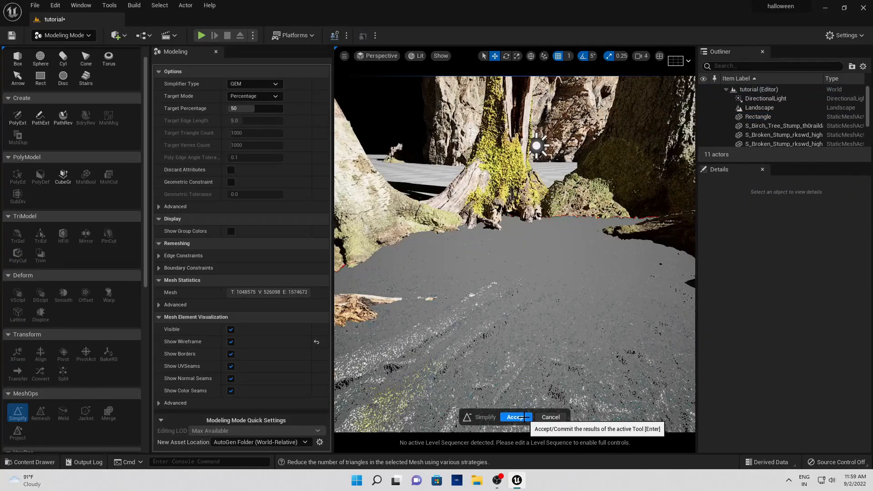
{"action": "left_click", "coordinate": [515, 417]}
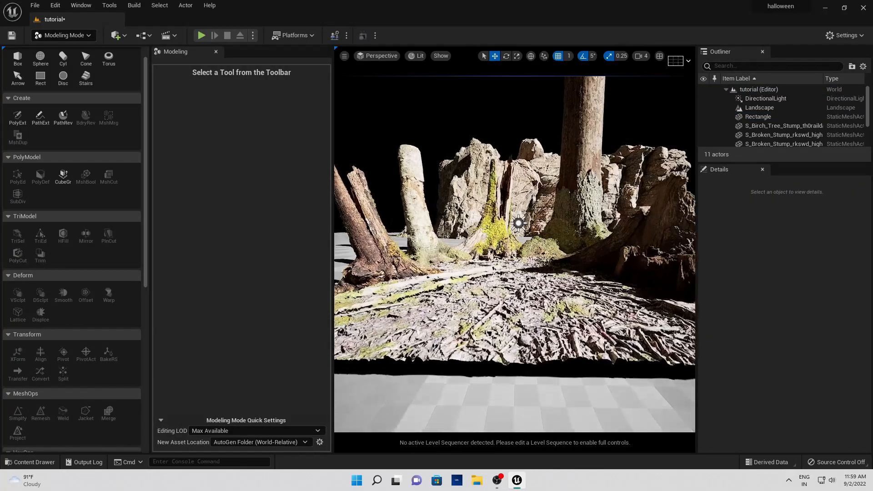
Step: Enlarge the Outliner to show more of the actor list and switch the editor to selection mode
{"action": "mouse_move", "coordinate": [558, 306]}
{"action": "middle_mouse_down"}
{"action": "mouse_move", "coordinate": [592, 306]}
{"action": "mouse_move", "coordinate": [532, 310]}
{"action": "mouse_move", "coordinate": [541, 319]}
{"action": "mouse_move", "coordinate": [557, 306]}
{"action": "middle_mouse_up"}
{"action": "scroll", "coordinate": [558, 306], "scroll_direction": "down", "scroll_amount": 5}
{"action": "scroll", "coordinate": [558, 306], "scroll_direction": "up", "scroll_amount": 3}
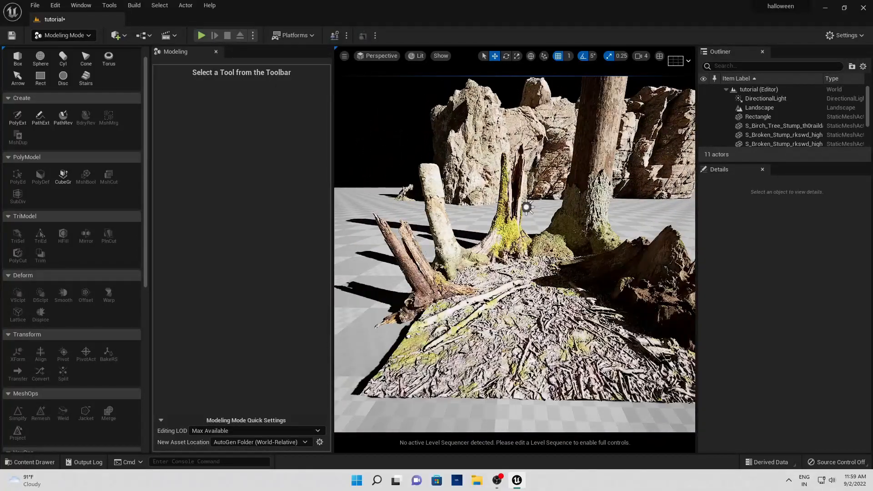
{"action": "right_click_drag", "start_coordinate": [552, 303], "coordinate": [549, 304]}
{"action": "left_click_drag", "start_coordinate": [758, 163], "coordinate": [762, 258]}
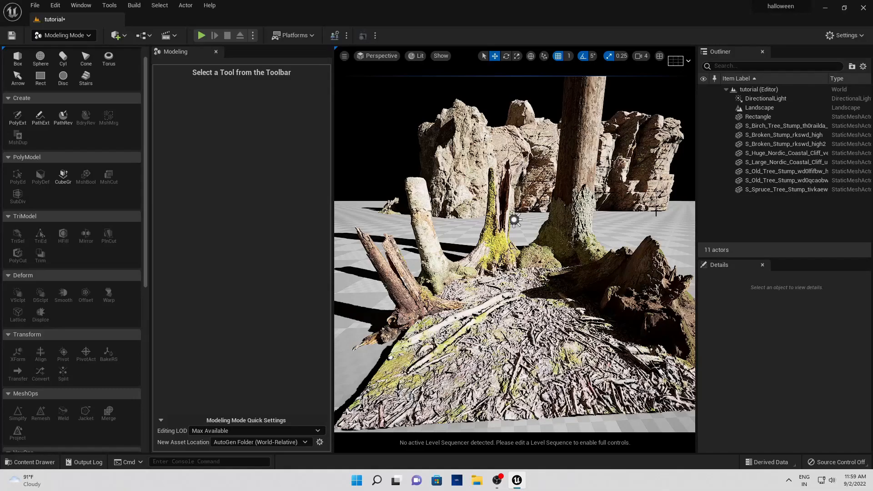
{"action": "left_click", "coordinate": [70, 36]}
{"action": "left_click", "coordinate": [69, 48]}
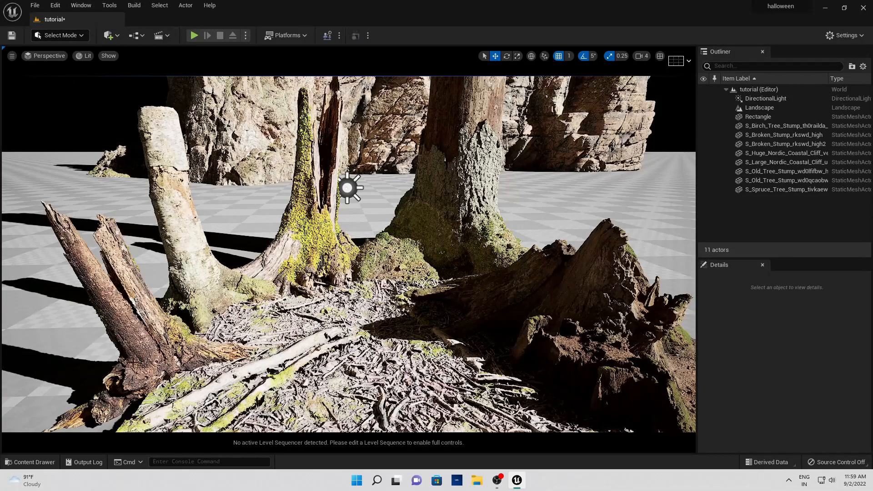
Step: Open the actor placement list and place a PostProcessVolume from the visual effects among the stumps
{"action": "left_click", "coordinate": [81, 5]}
{"action": "mouse_move", "coordinate": [96, 81]}
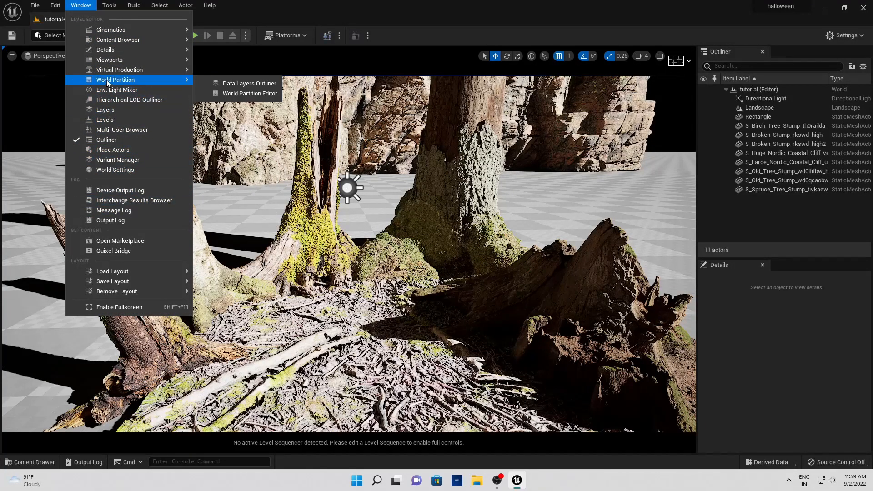
{"action": "left_click", "coordinate": [113, 150]}
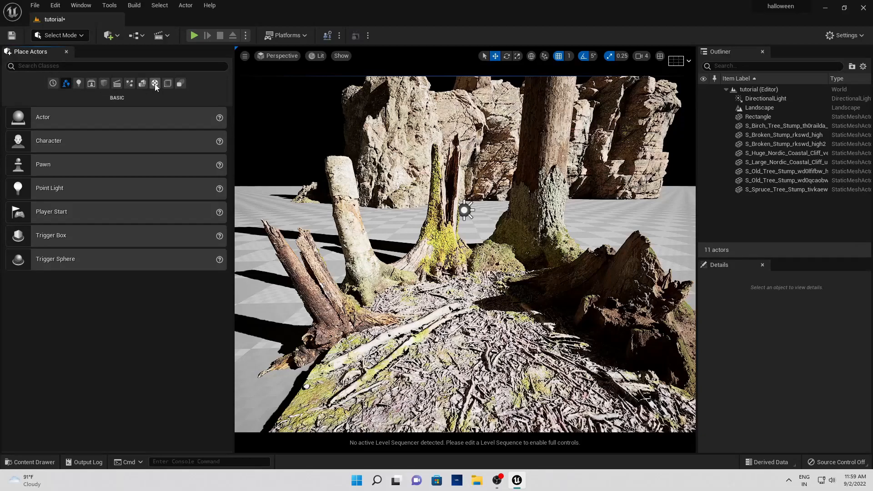
{"action": "left_click", "coordinate": [130, 84]}
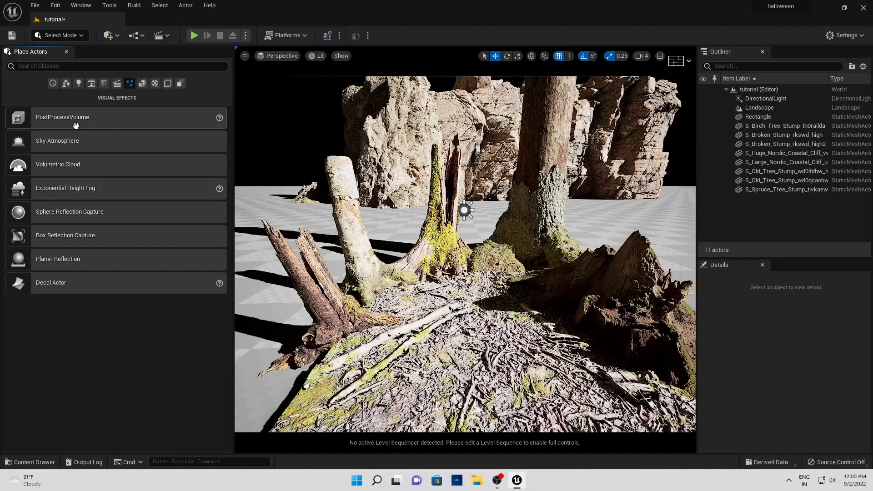
{"action": "left_click_drag", "start_coordinate": [423, 224], "coordinate": [486, 270]}
Step: Enable the post process volume's exposure limits and set both Min EV100 and Max EV100 to 1
{"action": "scroll", "coordinate": [779, 381], "scroll_direction": "down", "scroll_amount": 3}
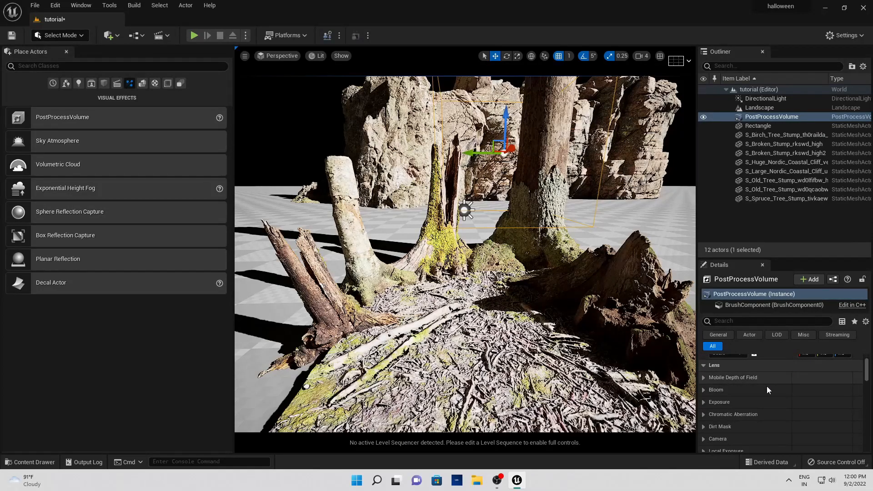
{"action": "left_click", "coordinate": [704, 403]}
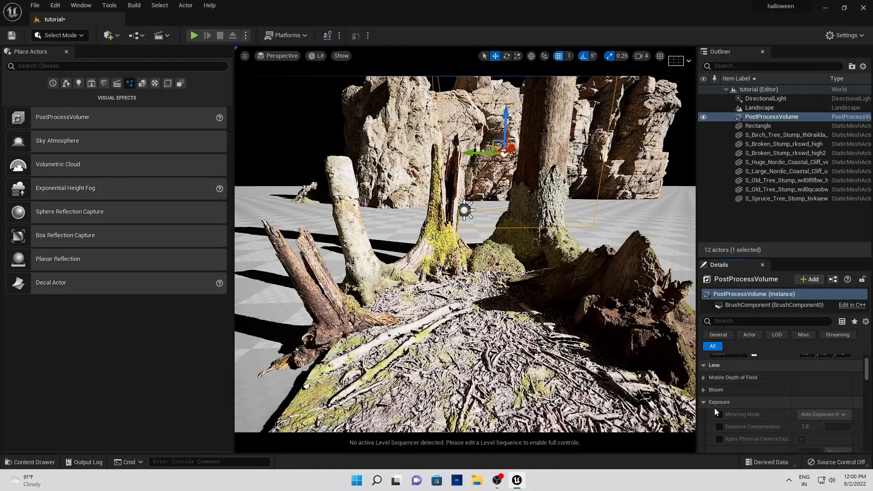
{"action": "scroll", "coordinate": [714, 409], "scroll_direction": "down", "scroll_amount": 2}
{"action": "scroll", "coordinate": [724, 378], "scroll_direction": "down", "scroll_amount": 5}
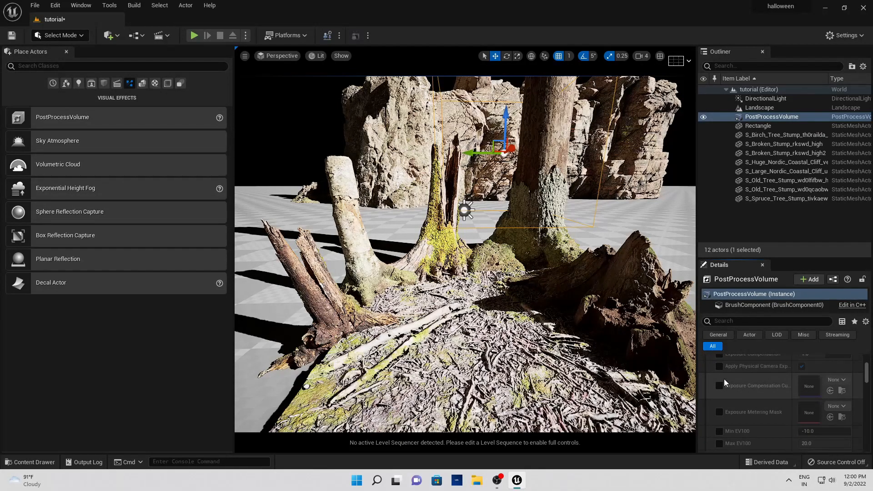
{"action": "left_click", "coordinate": [720, 402]}
{"action": "left_click", "coordinate": [719, 415]}
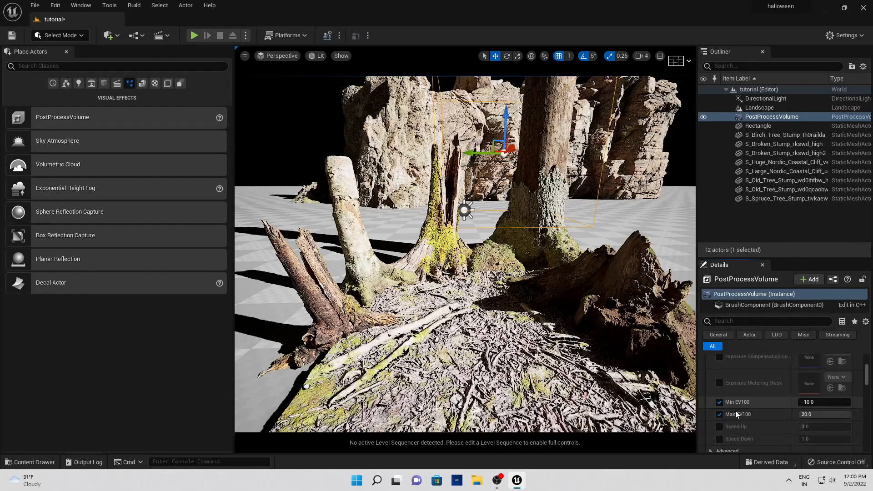
{"action": "left_click", "coordinate": [821, 402]}
{"action": "key", "text": "Tab"}
{"action": "type", "text": "1"}
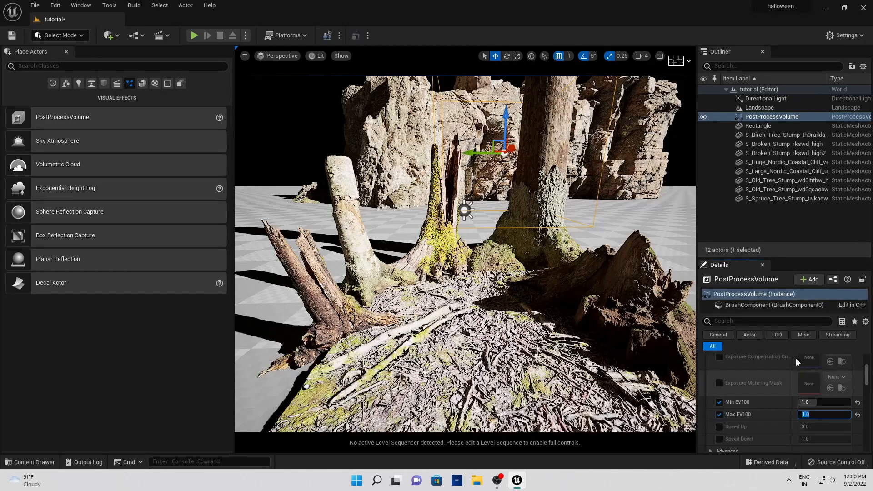
Step: Filter the post process volume's properties by "inf" and enable Infinite Extent (Unbound)
{"action": "left_click", "coordinate": [787, 319]}
{"action": "type", "text": "inf"}
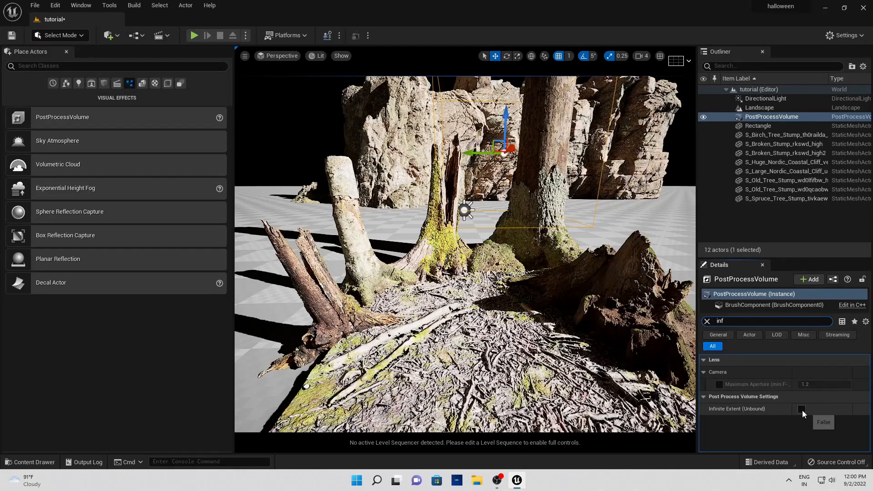
{"action": "left_click", "coordinate": [801, 409]}
{"action": "right_click_drag", "start_coordinate": [451, 285], "coordinate": [460, 269]}
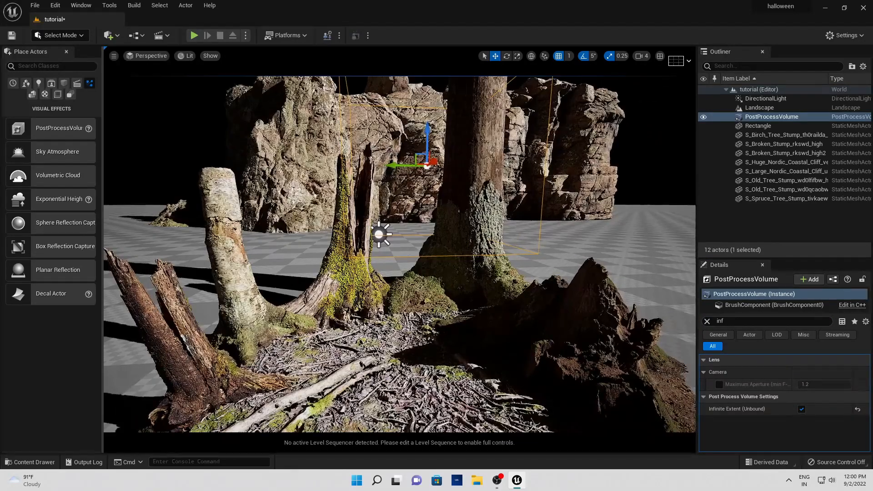
{"action": "mouse_move", "coordinate": [427, 317]}
{"action": "right_mouse_down"}
{"action": "mouse_move", "coordinate": [411, 321]}
{"action": "mouse_move", "coordinate": [412, 311]}
{"action": "right_mouse_up"}
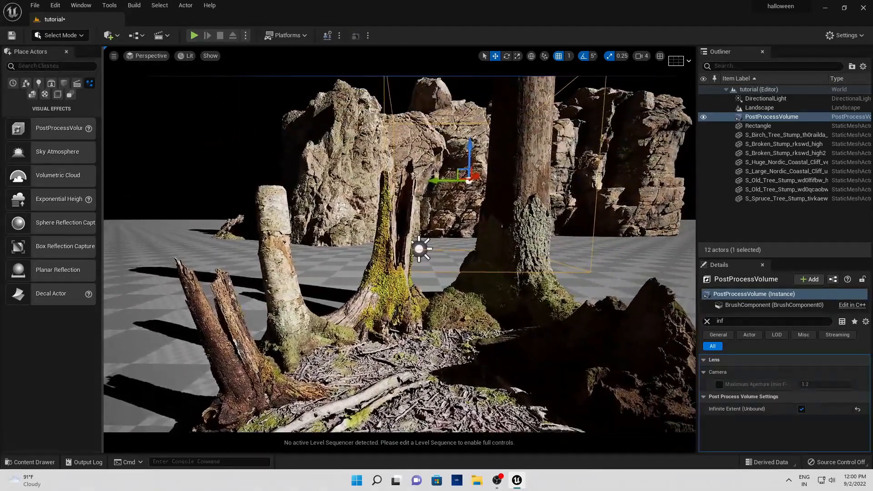
Step: Duplicate the Large Nordic Coastal Cliff and move the copy behind the birch stump to extend the rock wall
{"action": "left_click", "coordinate": [615, 170]}
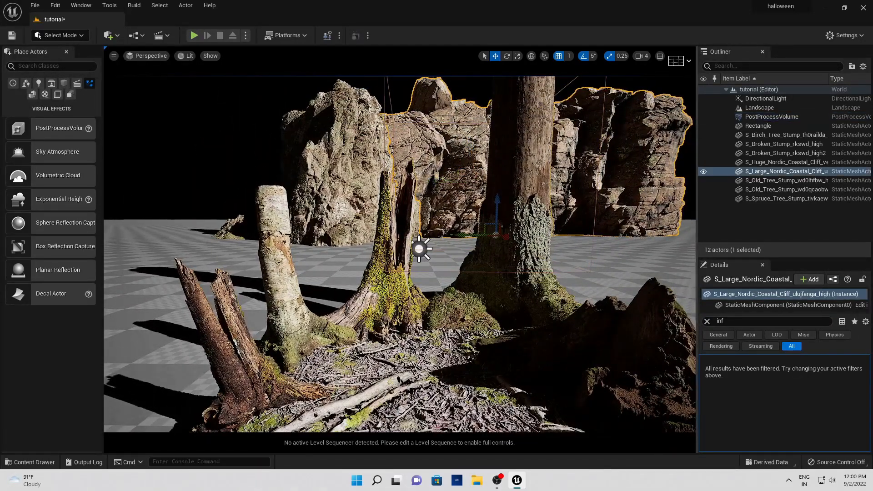
{"action": "left_click_drag", "start_coordinate": [489, 228], "coordinate": [164, 219], "text": "alt"}
{"action": "scroll", "coordinate": [546, 212], "scroll_direction": "up", "scroll_amount": 3}
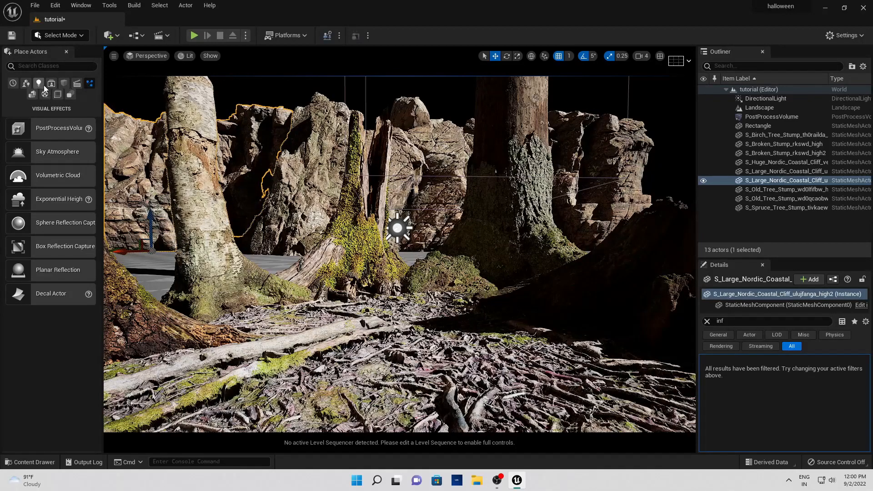
Step: Place a Cine Camera Actor from the cinematic actors in the scene and snap it to the current view
{"action": "left_click", "coordinate": [77, 84]}
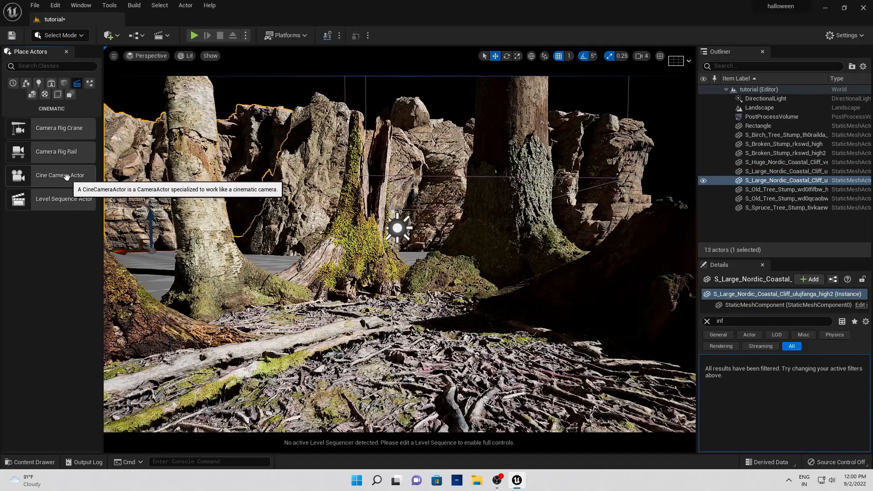
{"action": "left_click_drag", "start_coordinate": [44, 176], "coordinate": [365, 351]}
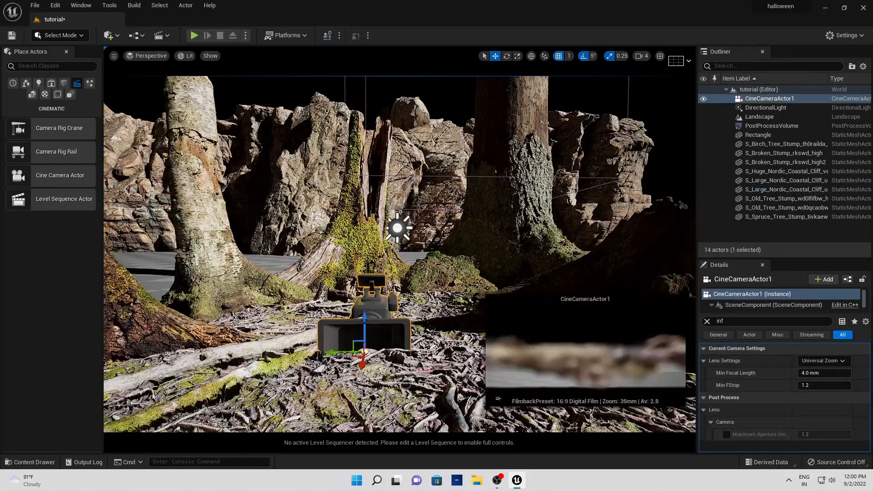
{"action": "right_click", "coordinate": [373, 312]}
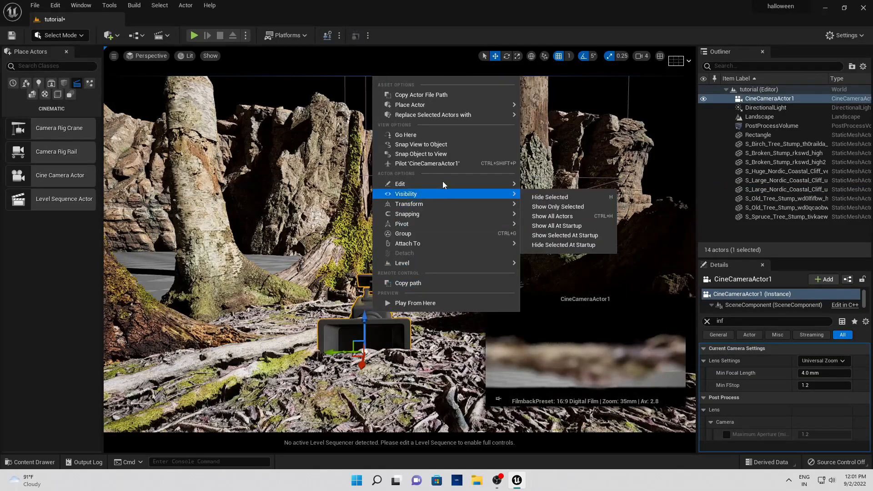
{"action": "left_click", "coordinate": [443, 157]}
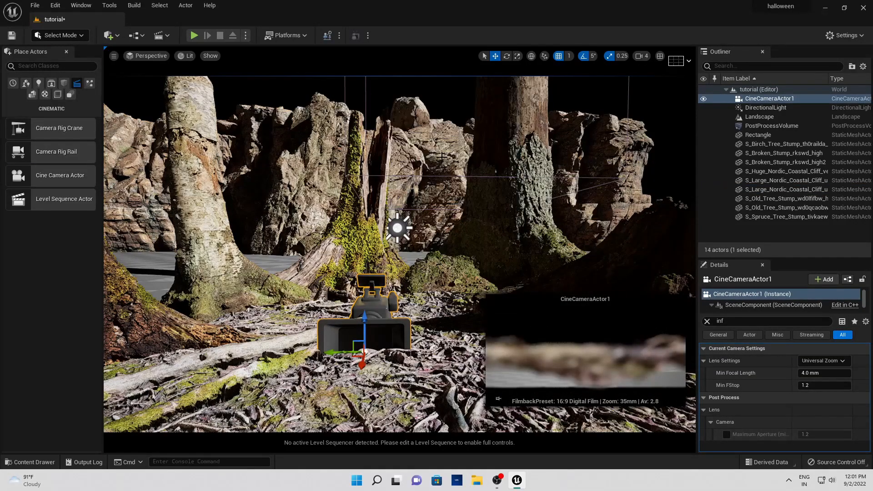
Step: Pilot CineCameraActor1 and frame the moss-covered stump and the ground patch from a low angle
{"action": "left_click", "coordinate": [146, 55]}
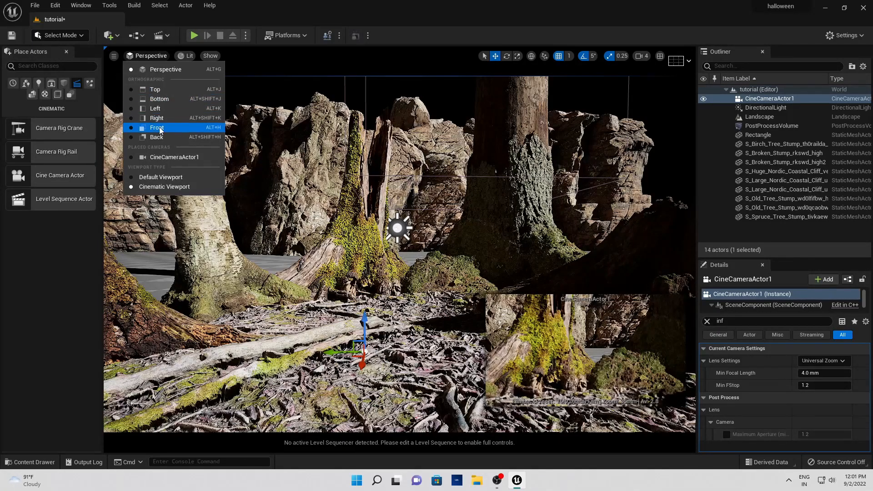
{"action": "left_click", "coordinate": [176, 157]}
{"action": "key", "text": "s"}
{"action": "right_click_drag", "start_coordinate": [373, 252], "coordinate": [402, 273]}
{"action": "key", "text": "w"}
{"action": "key", "text": "s"}
{"action": "key", "text": "w"}
{"action": "scroll", "coordinate": [372, 256], "scroll_direction": "down", "scroll_amount": 2}
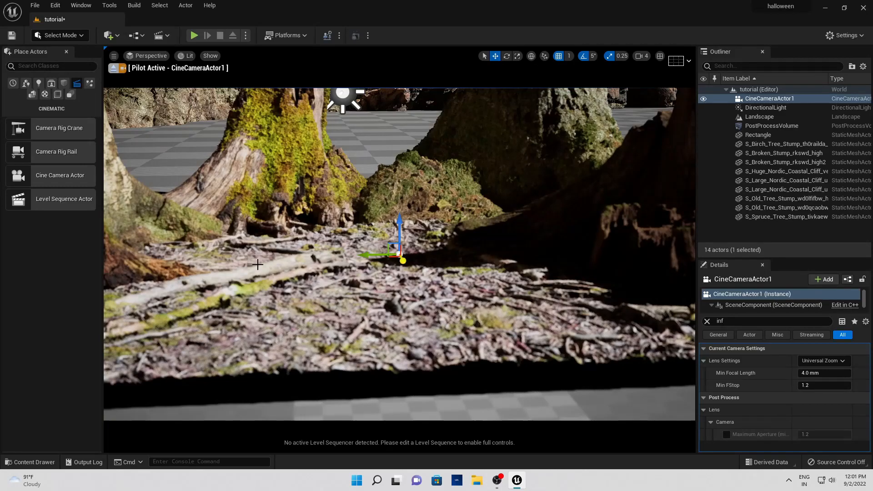
{"action": "right_click_drag", "start_coordinate": [324, 264], "coordinate": [311, 257]}
{"action": "middle_click_drag", "start_coordinate": [326, 265], "coordinate": [341, 276]}
Step: Clear the camera's property filter and set its filmback to 16:9 DSLR and its lens to 50mm Prime f/1.8
{"action": "left_click", "coordinate": [790, 101]}
{"action": "left_click", "coordinate": [708, 321]}
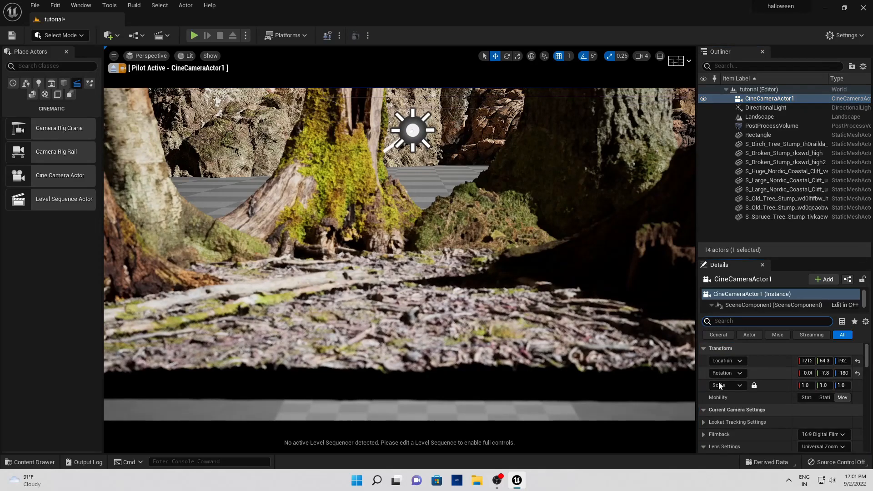
{"action": "scroll", "coordinate": [725, 436], "scroll_direction": "down", "scroll_amount": 1}
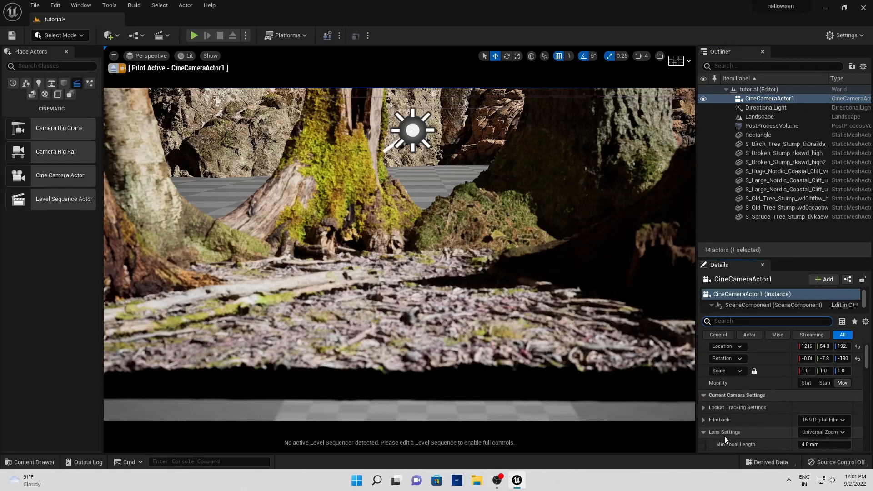
{"action": "left_click", "coordinate": [835, 423]}
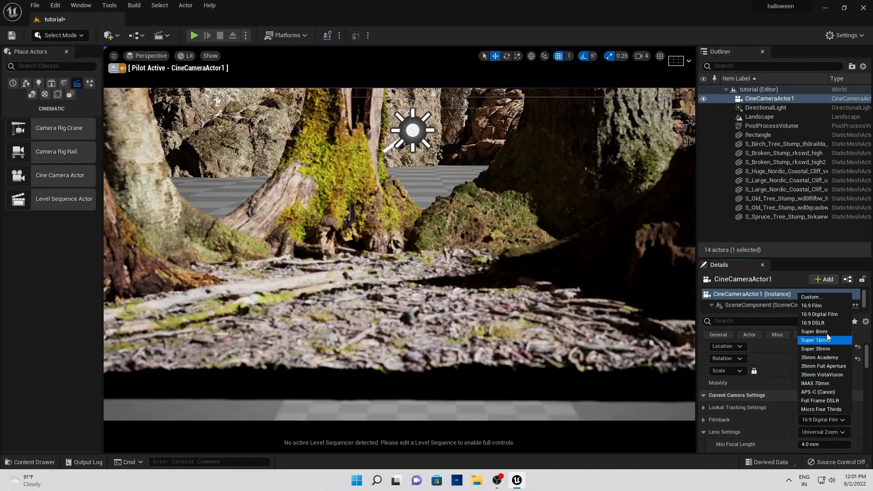
{"action": "left_click", "coordinate": [813, 324]}
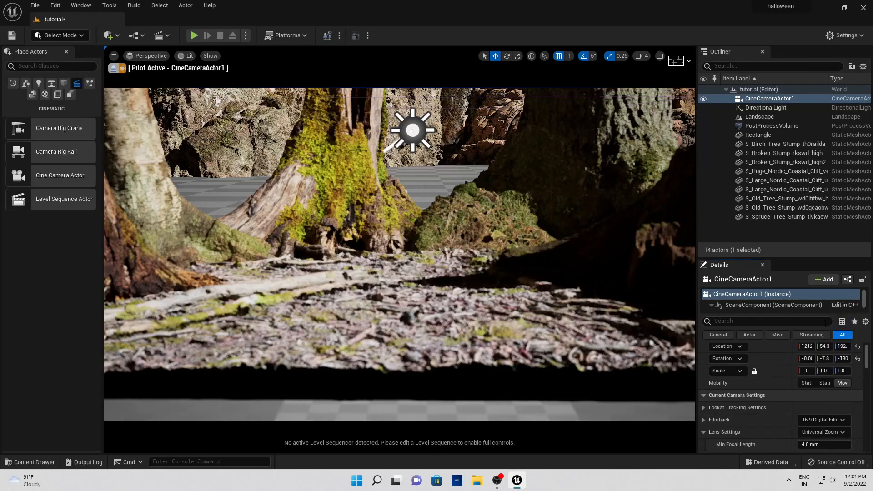
{"action": "left_click", "coordinate": [823, 432]}
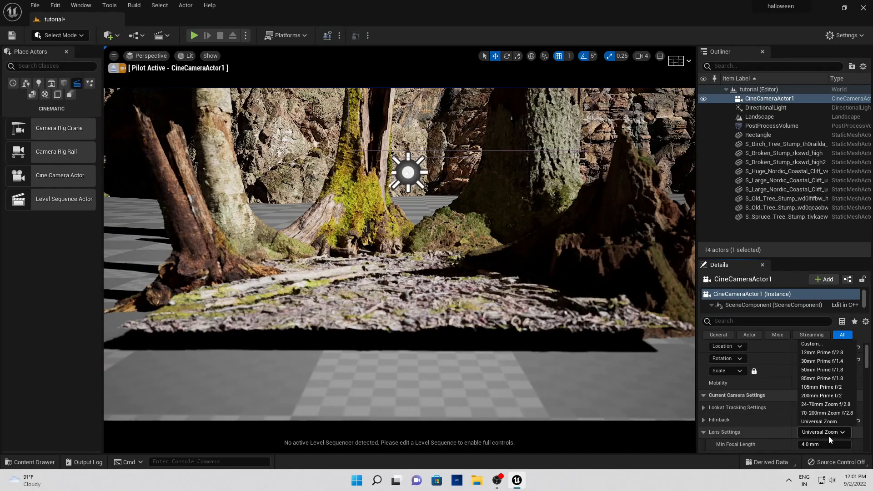
{"action": "left_click", "coordinate": [821, 370]}
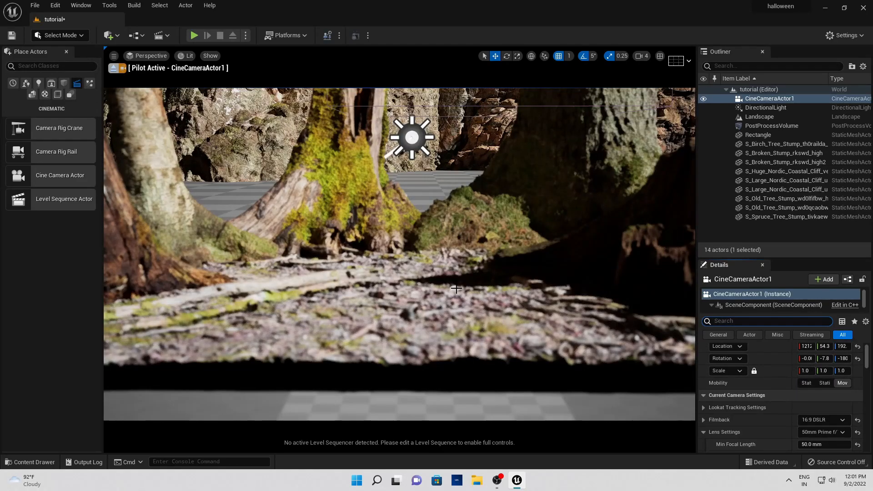
Step: Raise and reframe the piloted camera over the ground patch and change its lens to 30mm Prime f/1.4
{"action": "key", "text": "e"}
{"action": "right_click_drag", "start_coordinate": [455, 255], "coordinate": [459, 263]}
{"action": "key", "text": "a"}
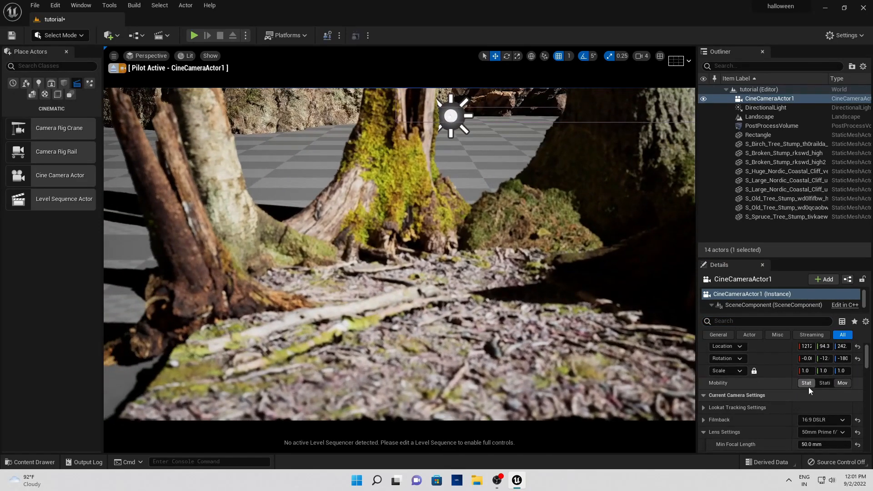
{"action": "left_click", "coordinate": [816, 433]}
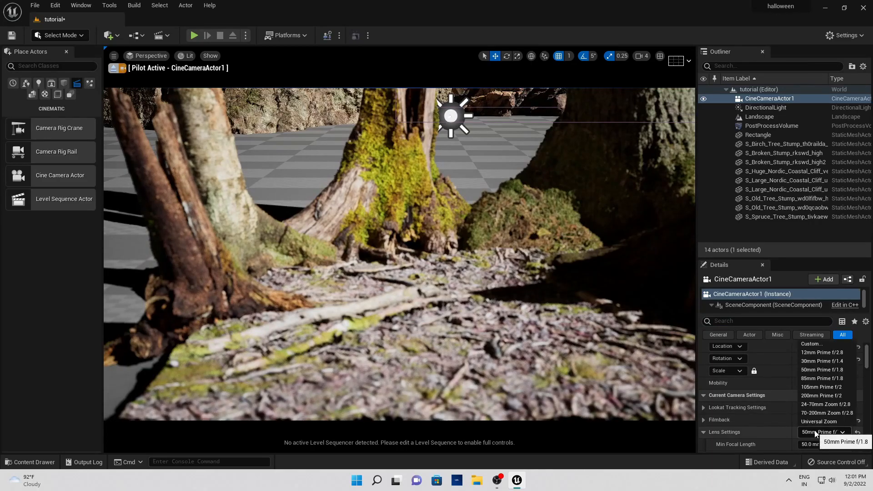
{"action": "left_click", "coordinate": [822, 365]}
{"action": "key", "text": "w"}
{"action": "right_click_drag", "start_coordinate": [416, 286], "coordinate": [426, 295]}
Step: Lower the Rectangle ground mesh slightly and scale it uniformly to 0.5
{"action": "left_click", "coordinate": [426, 296]}
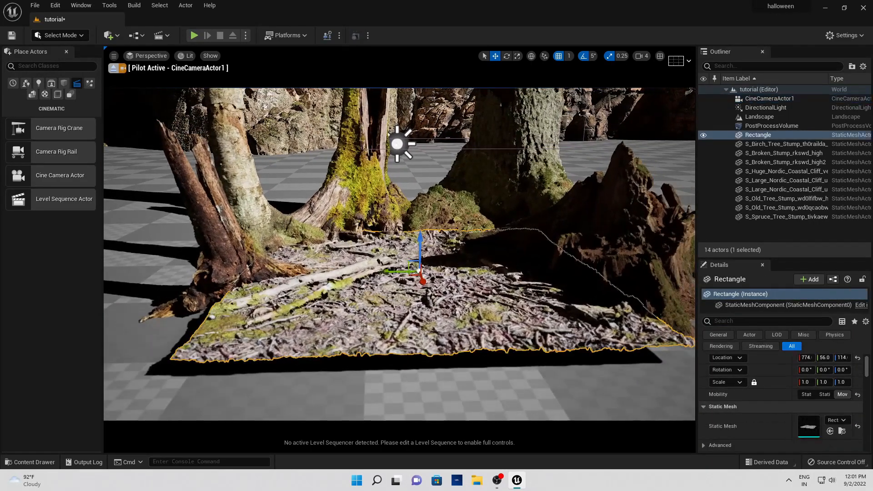
{"action": "left_click_drag", "start_coordinate": [420, 243], "coordinate": [422, 250]}
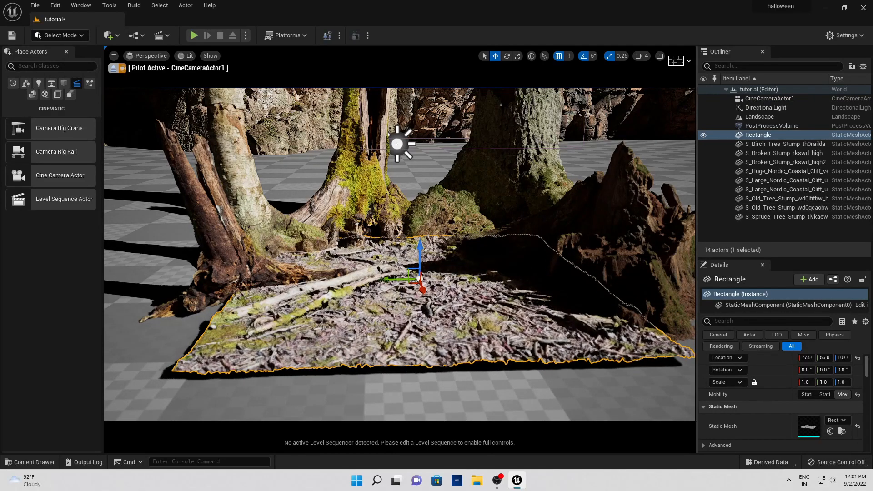
{"action": "left_click", "coordinate": [840, 398]}
{"action": "left_click", "coordinate": [844, 383]}
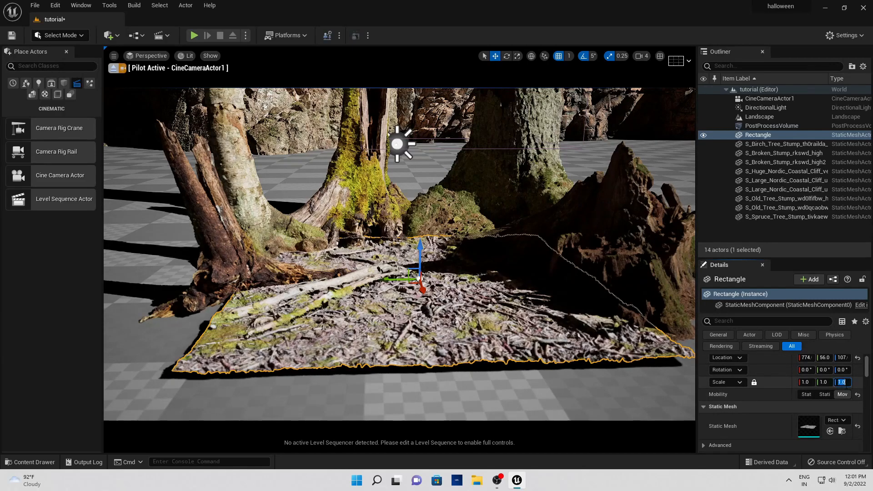
{"action": "type", "text": "0.5"}
{"action": "key", "text": "Return"}
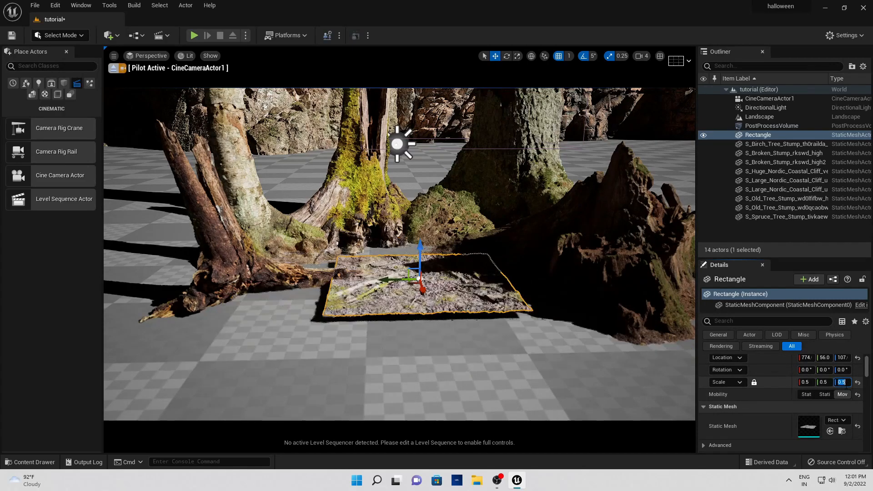
Step: Move the ground patch back toward the stumps and add three copies, turning them to tile a varied forest floor
{"action": "left_click_drag", "start_coordinate": [423, 290], "coordinate": [415, 256]}
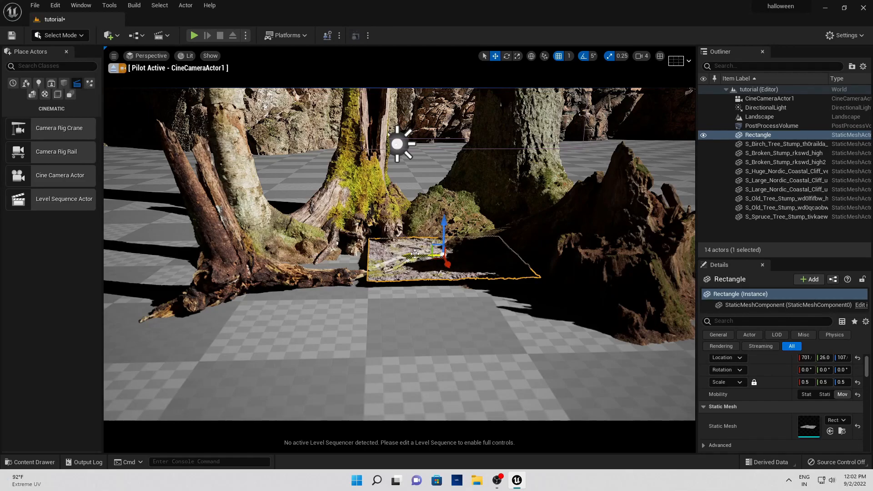
{"action": "left_click_drag", "start_coordinate": [415, 254], "coordinate": [331, 248], "text": "alt"}
{"action": "left_click_drag", "start_coordinate": [323, 248], "coordinate": [530, 326]}
{"action": "left_click", "coordinate": [506, 55]}
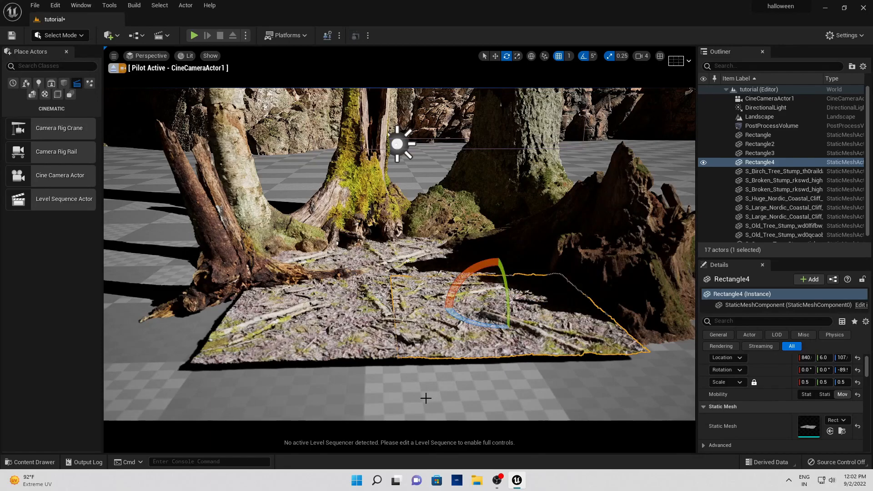
Step: Turn the directional light so it shines from behind the stumps toward the camera, and move the camera in closer
{"action": "key", "text": "ctrl+l"}
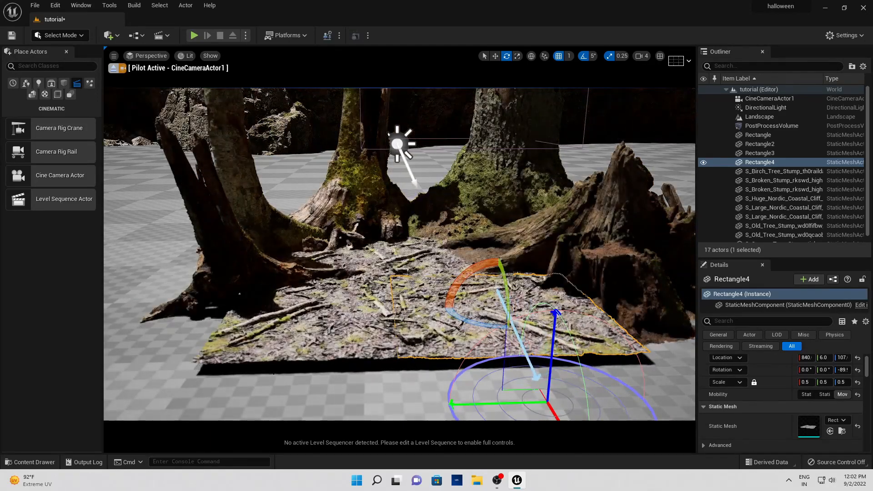
{"action": "right_click_drag", "start_coordinate": [401, 255], "coordinate": [425, 252]}
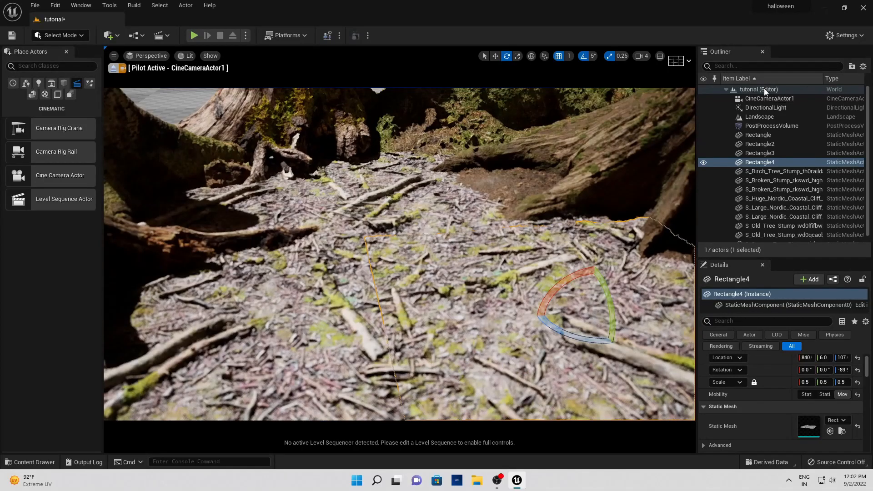
Step: Set CineCameraActor1's manual focus distance to about 185 cm by sampling the ground, and reframe the shot low toward the stumps
{"action": "left_click", "coordinate": [767, 100]}
{"action": "scroll", "coordinate": [789, 424], "scroll_direction": "down", "scroll_amount": 2}
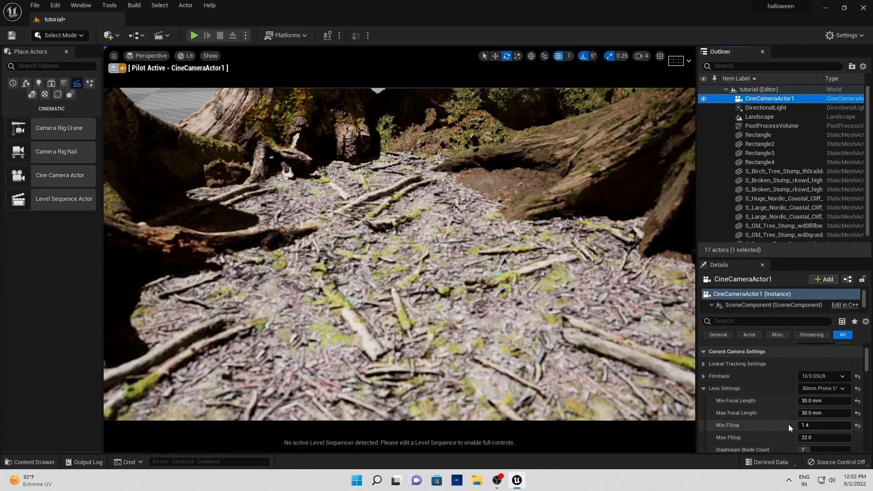
{"action": "left_click", "coordinate": [701, 390]}
{"action": "left_click", "coordinate": [845, 426]}
{"action": "left_click", "coordinate": [553, 327]}
{"action": "right_click_drag", "start_coordinate": [552, 327], "coordinate": [544, 284]}
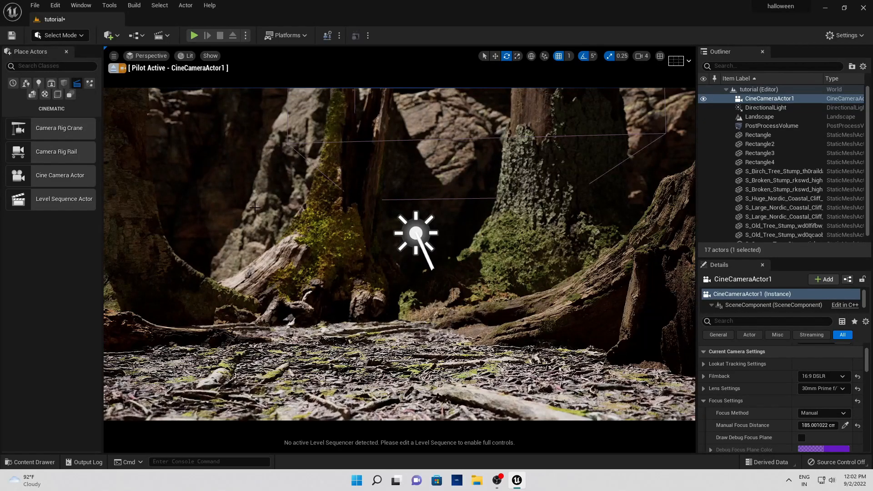
Step: Browse the Megascans 3D assets to the Spruce Tree Stump and place its mesh beside the old stump's roots
{"action": "key", "text": "ctrl+space"}
{"action": "left_click", "coordinate": [25, 398]}
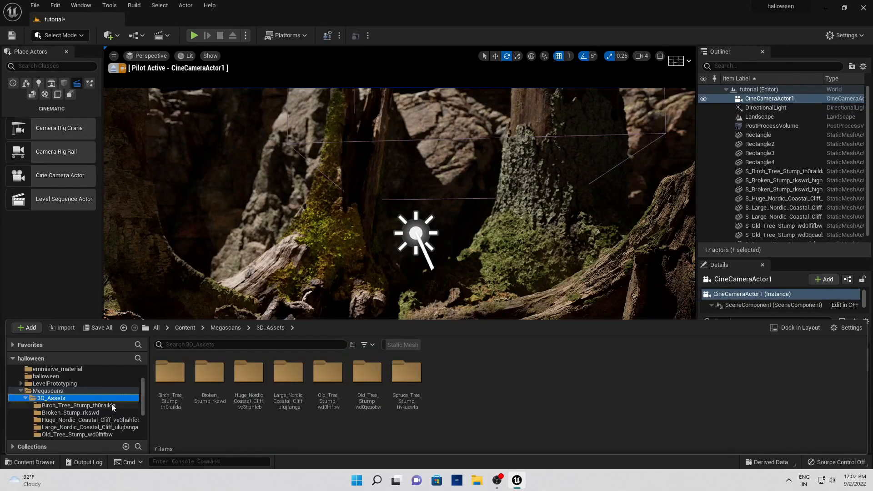
{"action": "left_click", "coordinate": [94, 422]}
{"action": "left_click", "coordinate": [95, 428]}
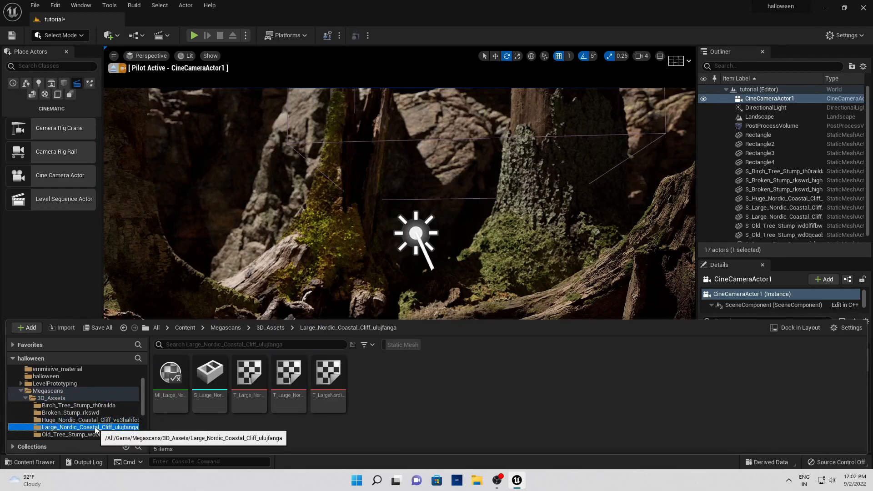
{"action": "scroll", "coordinate": [75, 430], "scroll_direction": "down", "scroll_amount": 1}
{"action": "left_click", "coordinate": [73, 420]}
{"action": "left_click", "coordinate": [73, 427]}
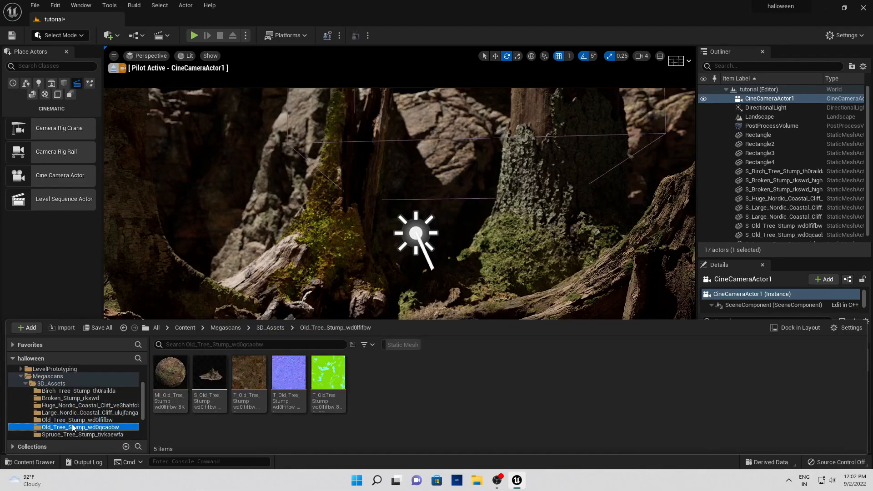
{"action": "scroll", "coordinate": [75, 430], "scroll_direction": "down", "scroll_amount": 2}
{"action": "left_click_drag", "start_coordinate": [210, 373], "coordinate": [182, 292]}
Step: Tilt the new spruce stump about 25° sideways and shift it behind the large foreground roots
{"action": "left_click", "coordinate": [496, 56]}
{"action": "left_click", "coordinate": [508, 57]}
{"action": "left_click_drag", "start_coordinate": [241, 270], "coordinate": [254, 288]}
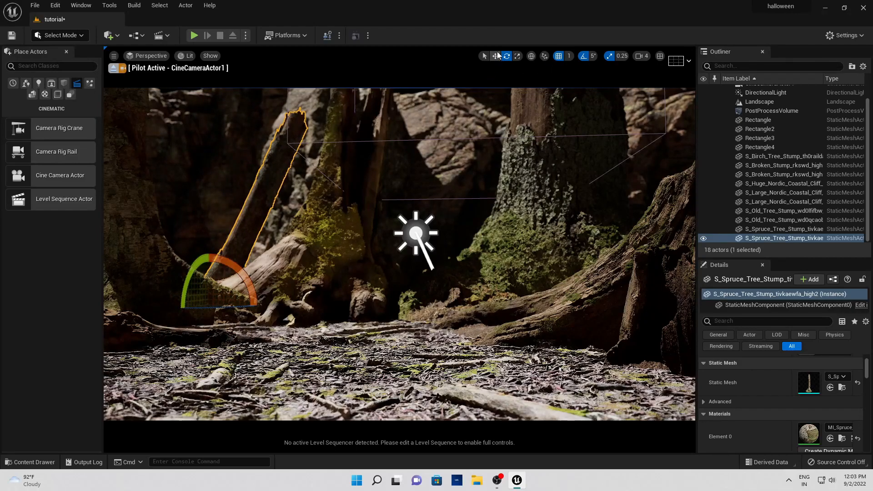
{"action": "left_click", "coordinate": [495, 56]}
{"action": "left_click_drag", "start_coordinate": [174, 304], "coordinate": [128, 304]}
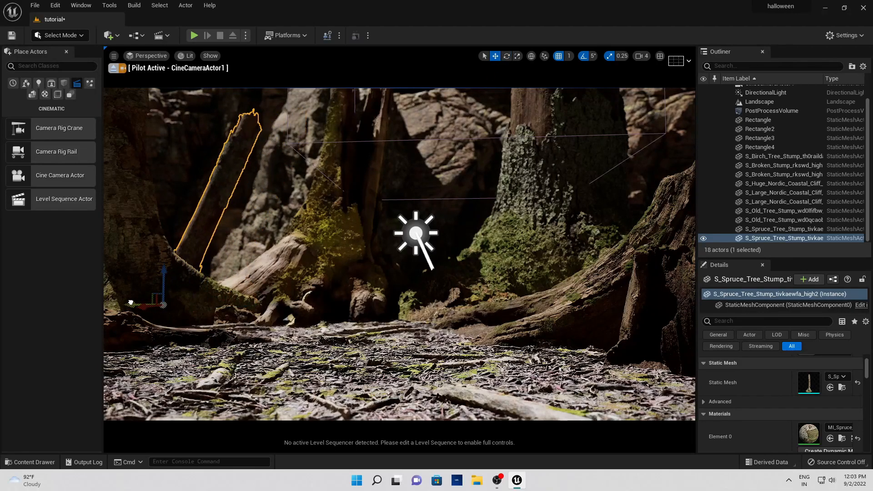
Step: Scale the tilted spruce stump uniformly to about 1.33
{"action": "scroll", "coordinate": [774, 381], "scroll_direction": "up", "scroll_amount": 3}
{"action": "left_click", "coordinate": [841, 408]}
{"action": "left_click_drag", "start_coordinate": [823, 397], "coordinate": [839, 397]}
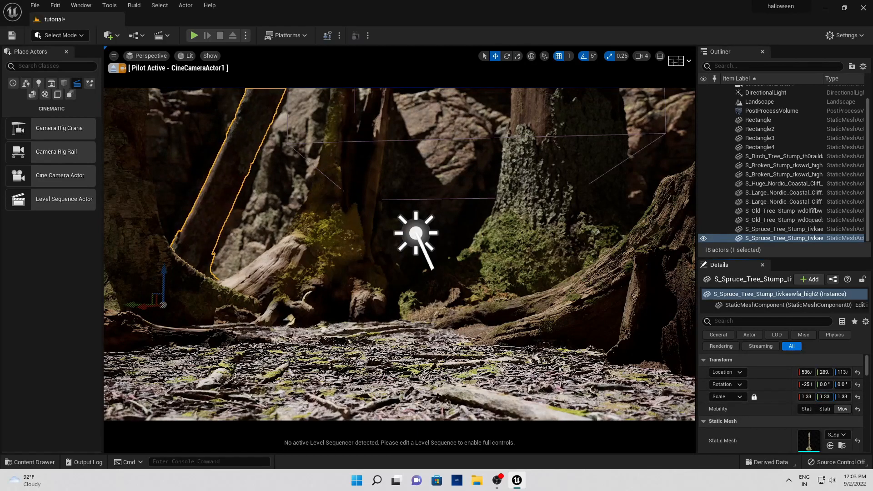
Step: Duplicate the large upright spruce stump and move the copy into the background gap before the cliffs
{"action": "left_click", "coordinate": [553, 280]}
{"action": "left_click_drag", "start_coordinate": [543, 342], "coordinate": [467, 315], "text": "alt"}
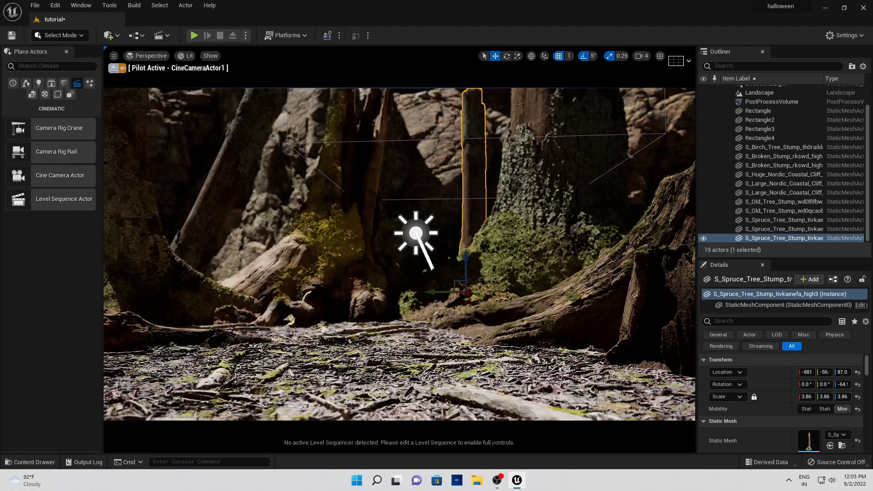
Step: Duplicate the broken stump by the mossy roots, rotate the copy about 80° and move it into the gap between the large trunks
{"action": "left_click", "coordinate": [363, 258]}
{"action": "mouse_move", "coordinate": [327, 268]}
{"action": "left_mouse_down", "text": "alt"}
{"action": "mouse_move", "coordinate": [404, 278]}
{"action": "mouse_move", "coordinate": [249, 270]}
{"action": "mouse_move", "coordinate": [335, 271]}
{"action": "left_mouse_up", "text": "alt"}
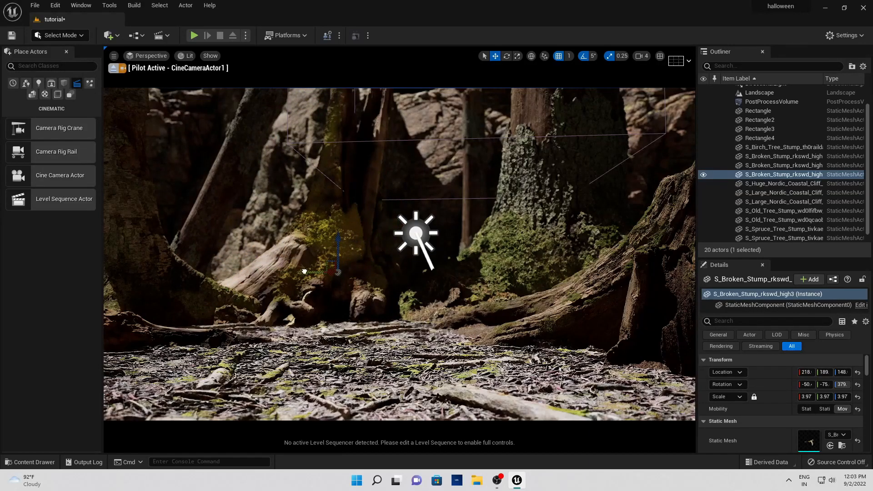
{"action": "left_click", "coordinate": [506, 56]}
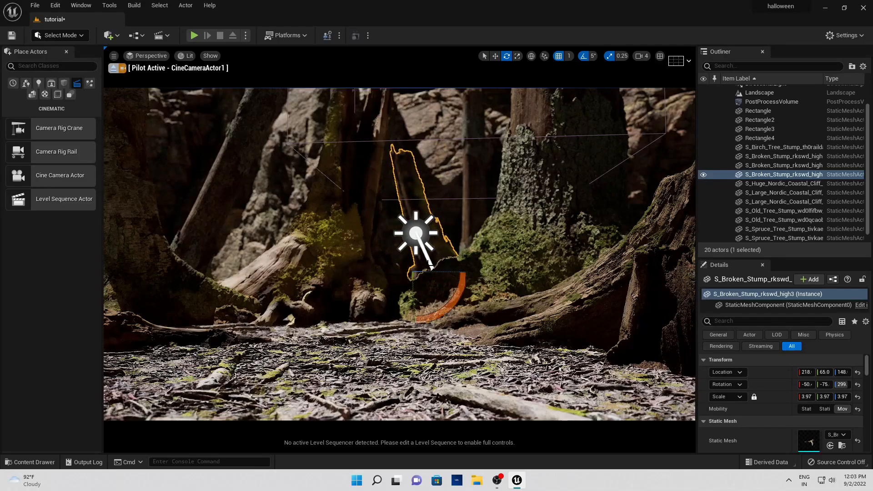
{"action": "left_click", "coordinate": [495, 55]}
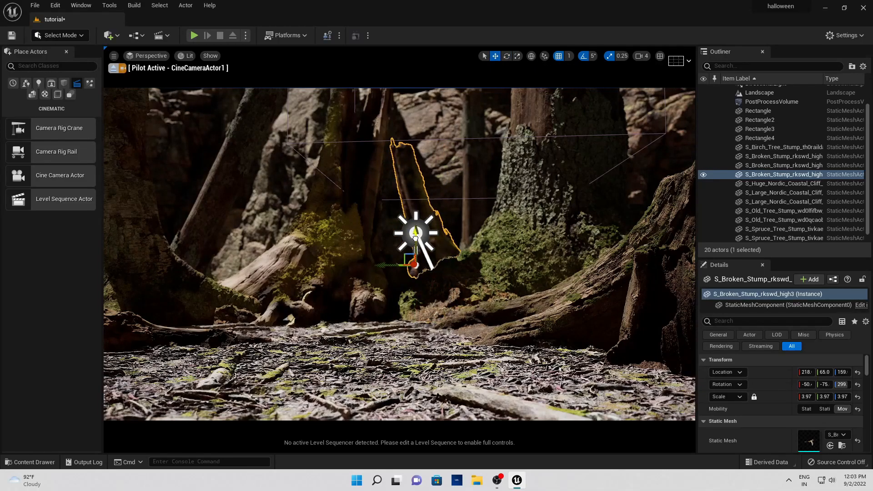
{"action": "left_click_drag", "start_coordinate": [421, 189], "coordinate": [411, 247]}
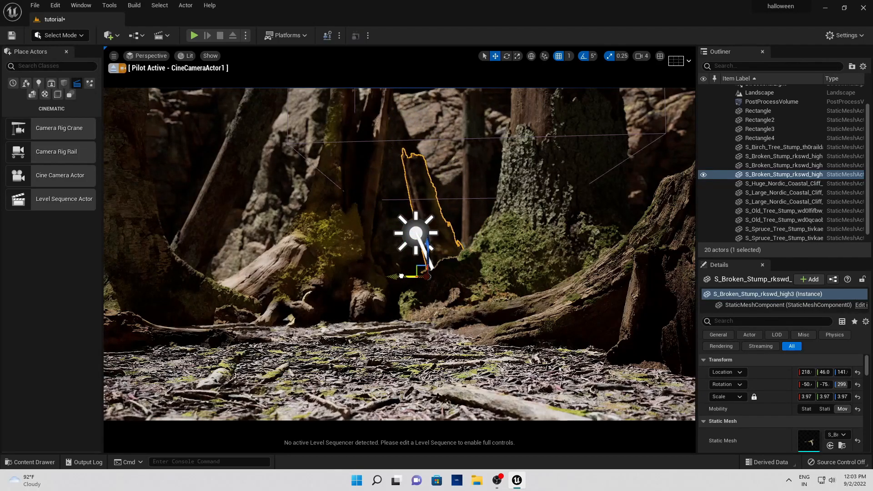
{"action": "right_click_drag", "start_coordinate": [553, 223], "coordinate": [553, 228]}
{"action": "mouse_move", "coordinate": [462, 341]}
{"action": "right_mouse_down"}
{"action": "mouse_move", "coordinate": [472, 335]}
{"action": "mouse_move", "coordinate": [457, 342]}
{"action": "right_mouse_up"}
Step: Set the directional light's Source Angle to about 3.7
{"action": "scroll", "coordinate": [778, 140], "scroll_direction": "up", "scroll_amount": 2}
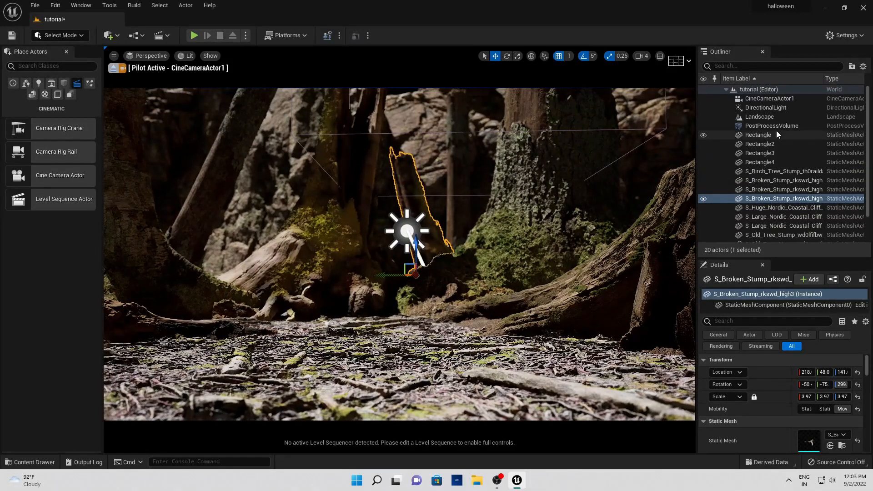
{"action": "left_click", "coordinate": [766, 107]}
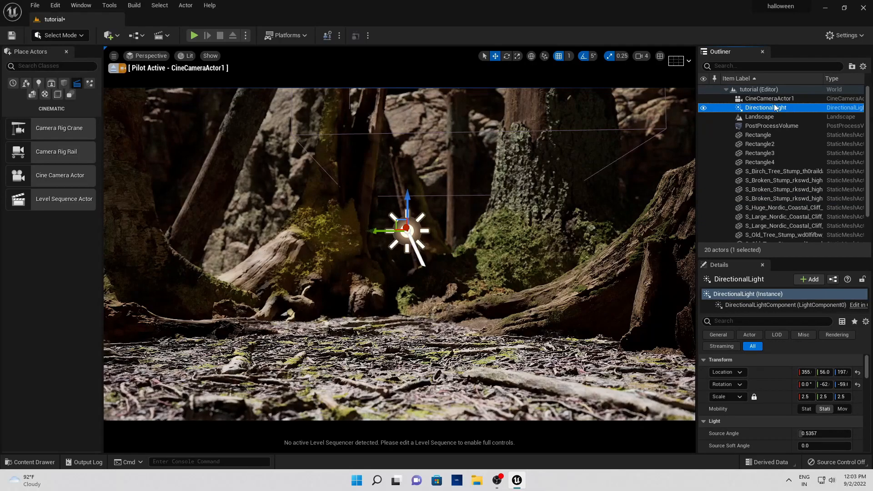
{"action": "left_click_drag", "start_coordinate": [782, 258], "coordinate": [783, 184]}
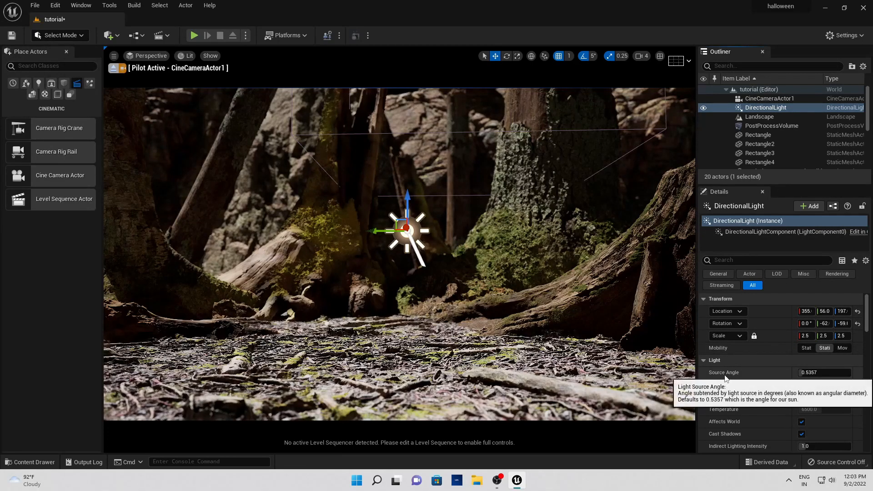
{"action": "left_click_drag", "start_coordinate": [803, 373], "coordinate": [811, 373]}
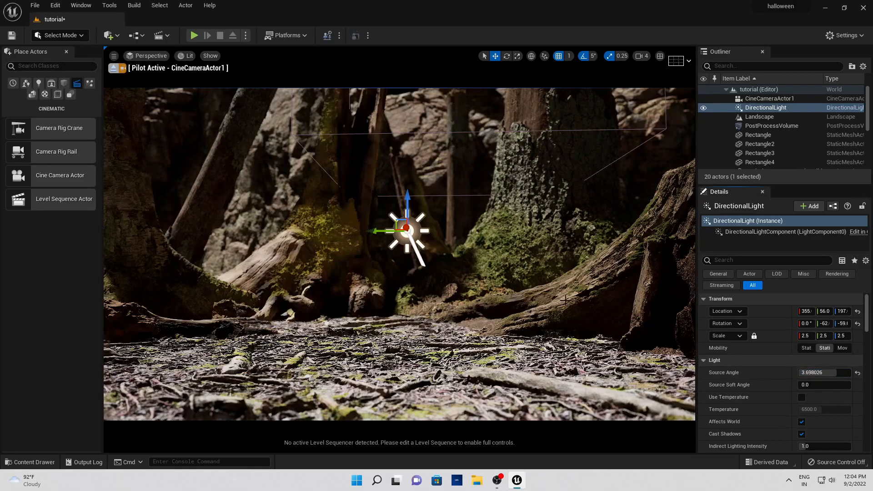
{"action": "right_click_drag", "start_coordinate": [566, 299], "coordinate": [569, 302]}
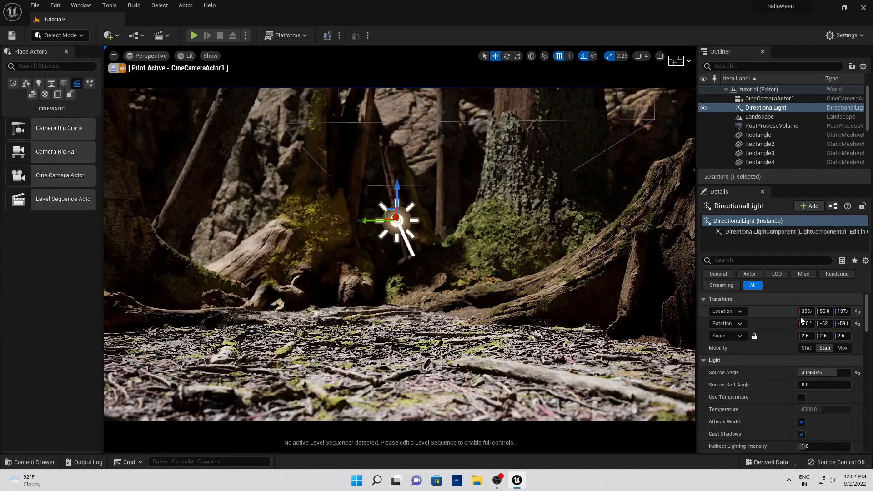
Step: Change the directional light's colour to light blue, hex sRGB 78ADFFFF
{"action": "scroll", "coordinate": [806, 399], "scroll_direction": "down", "scroll_amount": 3}
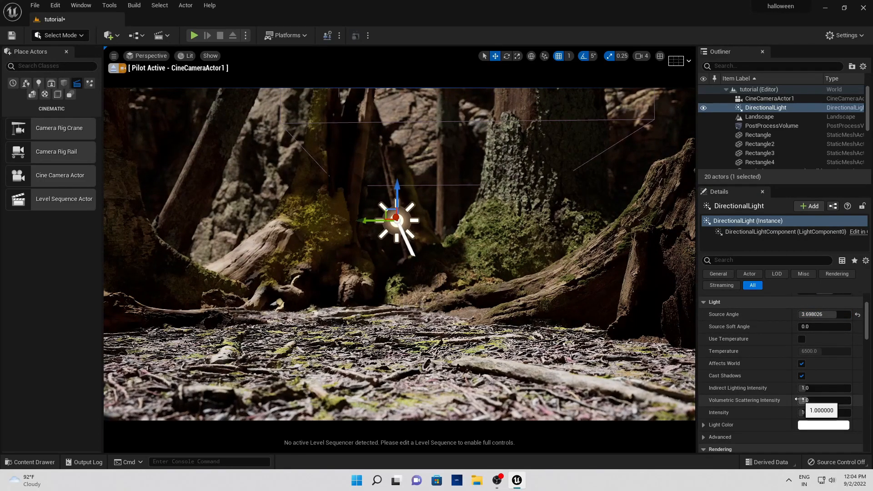
{"action": "scroll", "coordinate": [806, 400], "scroll_direction": "down", "scroll_amount": 1}
{"action": "left_click", "coordinate": [814, 396]}
{"action": "mouse_move", "coordinate": [686, 311]}
{"action": "left_mouse_down"}
{"action": "mouse_move", "coordinate": [632, 294]}
{"action": "mouse_move", "coordinate": [651, 293]}
{"action": "mouse_move", "coordinate": [644, 283]}
{"action": "mouse_move", "coordinate": [649, 296]}
{"action": "mouse_move", "coordinate": [654, 282]}
{"action": "left_mouse_up"}
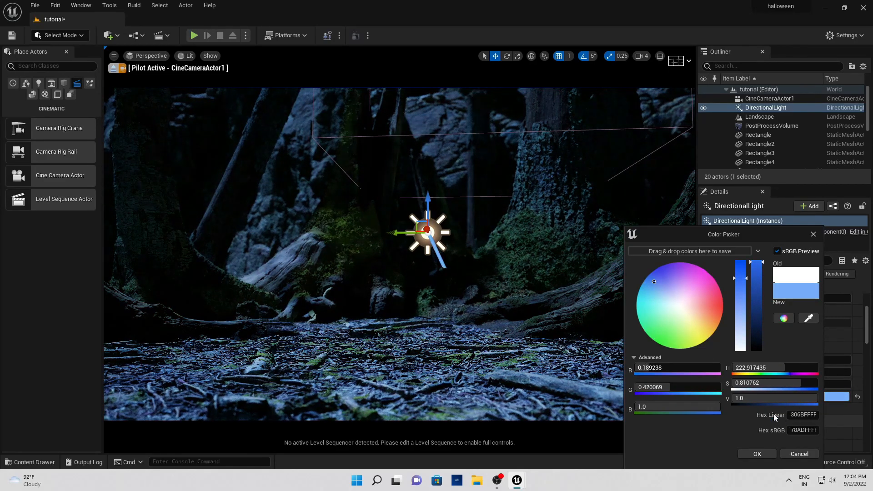
{"action": "left_click", "coordinate": [757, 454]}
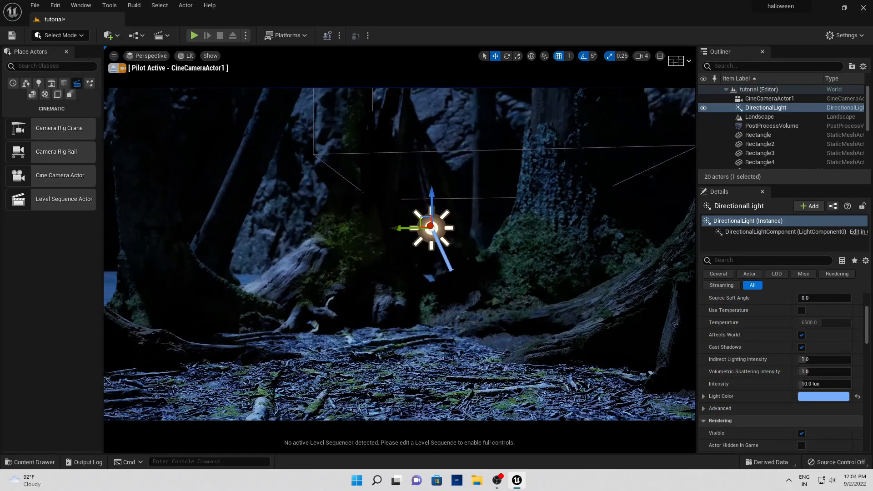
Step: Add Exponential Height Fog with a density of about 0.032 and raise it high above the forest floor
{"action": "left_click", "coordinate": [90, 82]}
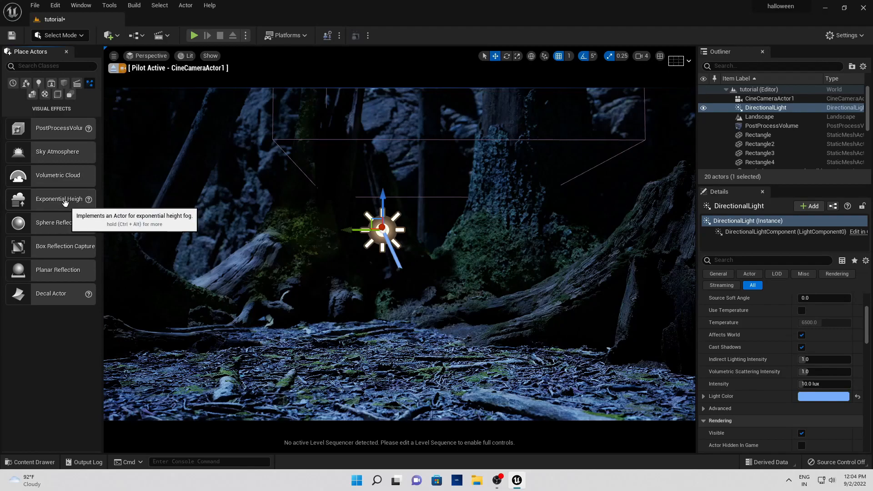
{"action": "left_click_drag", "start_coordinate": [64, 204], "coordinate": [380, 312]}
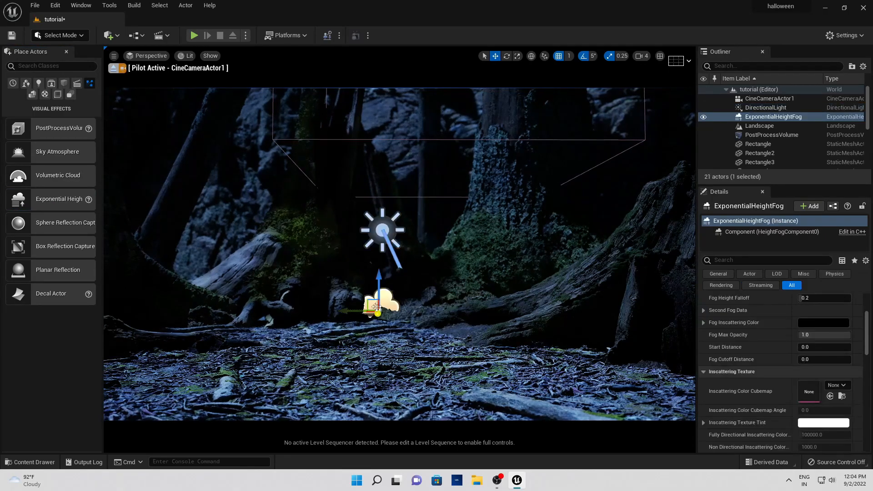
{"action": "scroll", "coordinate": [824, 373], "scroll_direction": "up", "scroll_amount": 4}
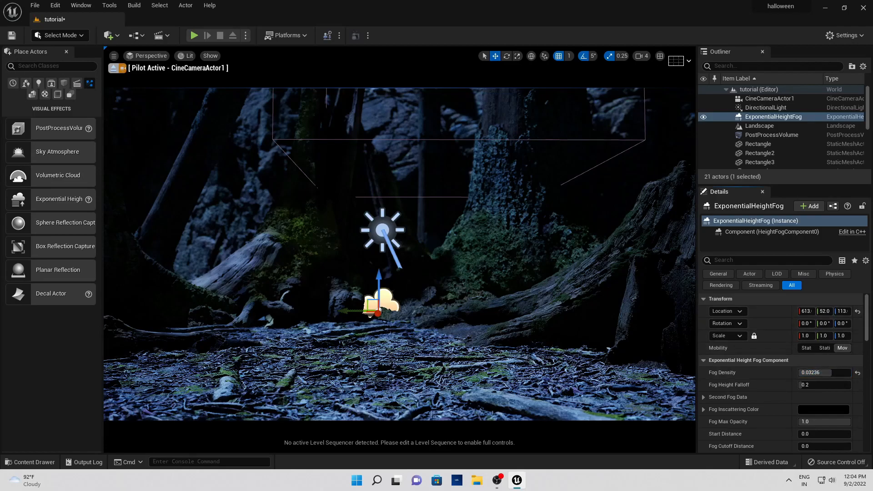
{"action": "left_click_drag", "start_coordinate": [379, 280], "coordinate": [379, 104]}
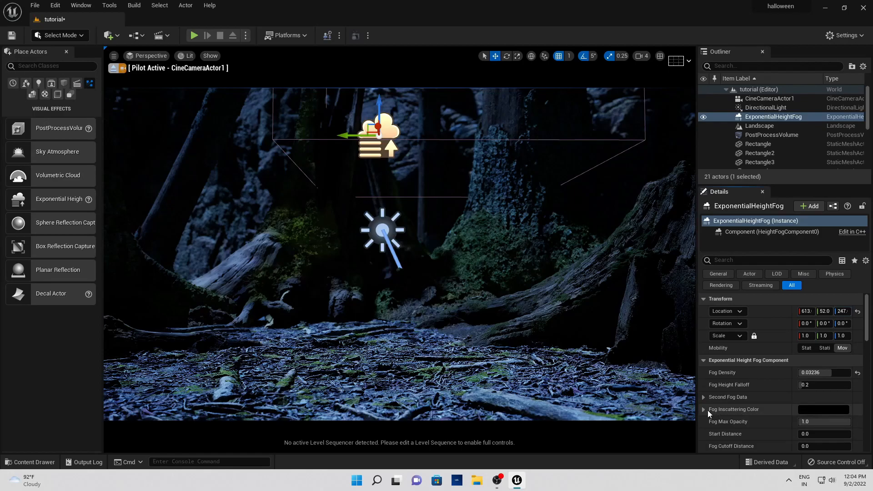
Step: Set the Fog Inscattering Color to bright blue, hex sRGB 00CCFFFF, and raise the fog density slightly
{"action": "left_click", "coordinate": [810, 409]}
{"action": "left_click_drag", "start_coordinate": [737, 315], "coordinate": [742, 261]}
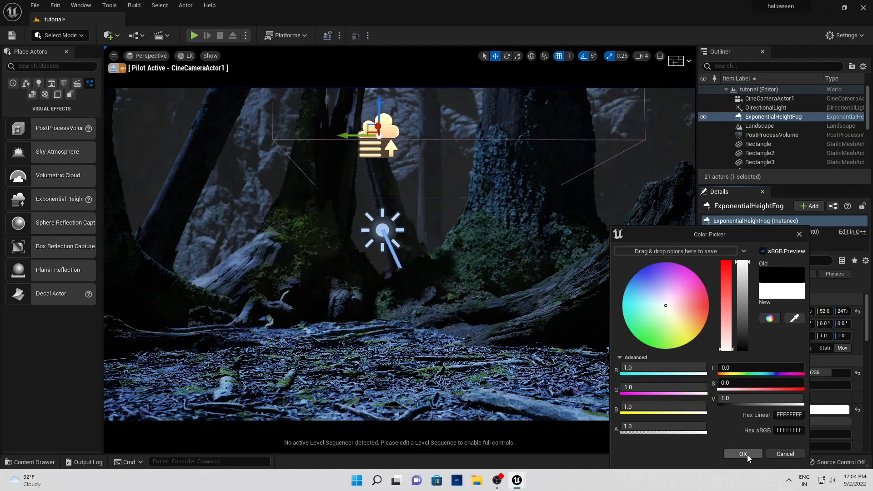
{"action": "left_click_drag", "start_coordinate": [667, 310], "coordinate": [626, 288]}
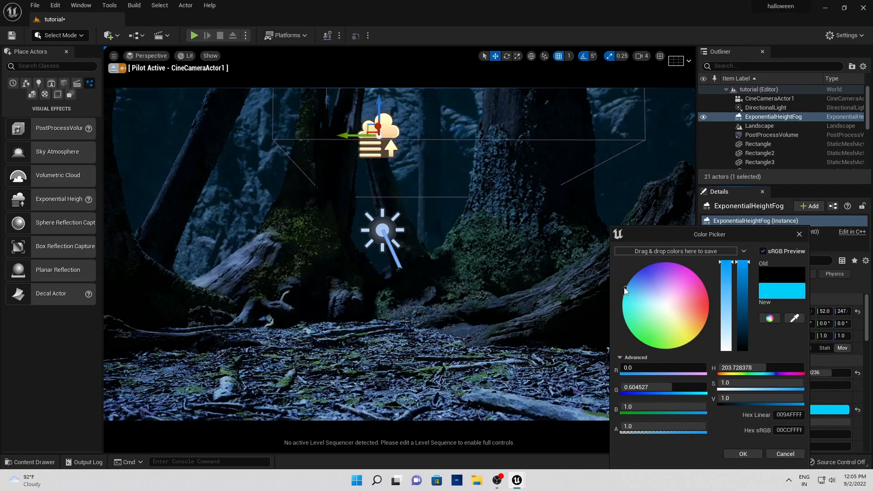
{"action": "left_click", "coordinate": [742, 454]}
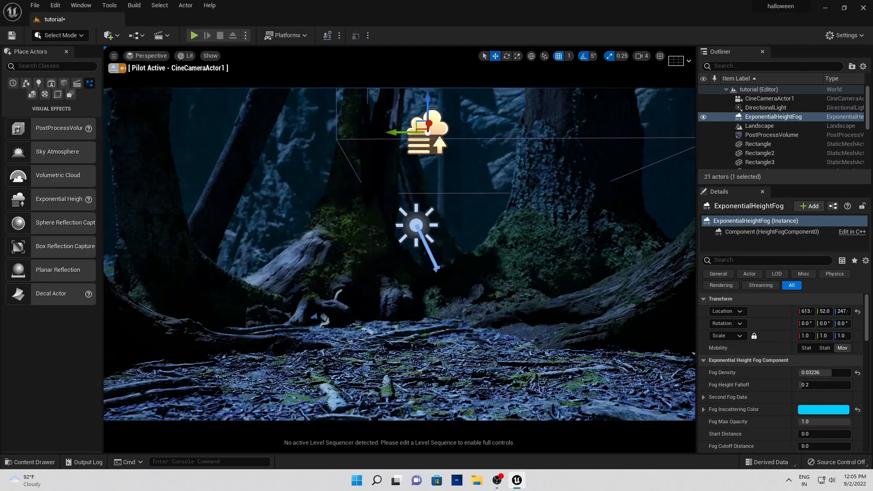
{"action": "middle_click_drag", "start_coordinate": [399, 255], "coordinate": [437, 258]}
{"action": "mouse_move", "coordinate": [832, 373]}
{"action": "left_mouse_down"}
{"action": "mouse_move", "coordinate": [800, 373]}
{"action": "mouse_move", "coordinate": [841, 372]}
{"action": "left_mouse_up"}
Step: Enable Volumetric Fog with a Scattering Distribution of about 0.234 and a light blue Albedo
{"action": "scroll", "coordinate": [738, 389], "scroll_direction": "down", "scroll_amount": 5}
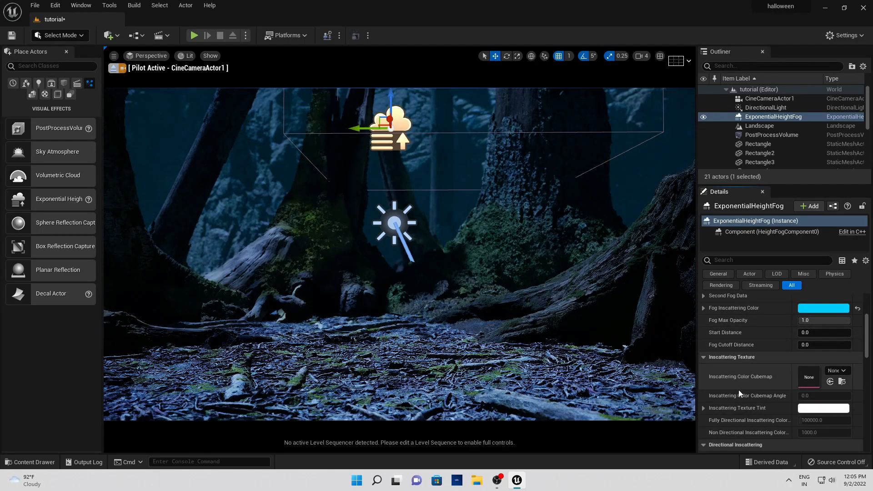
{"action": "scroll", "coordinate": [765, 386], "scroll_direction": "down", "scroll_amount": 3}
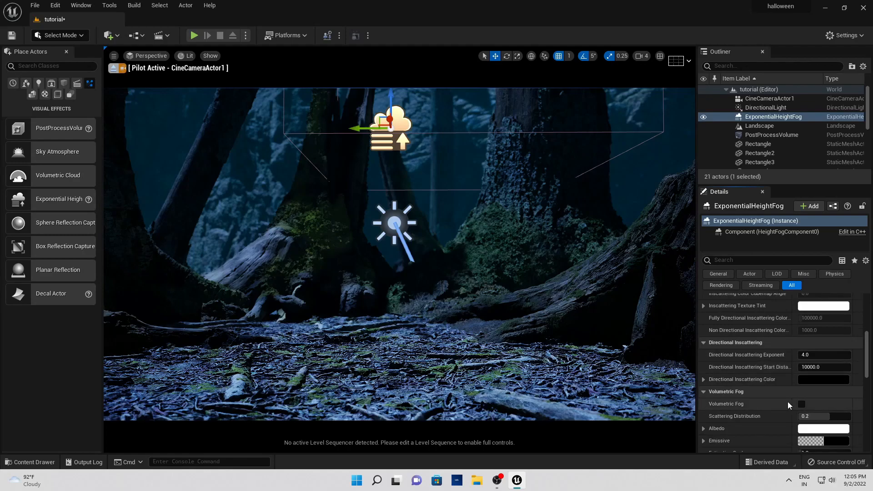
{"action": "left_click", "coordinate": [801, 404]}
{"action": "left_click_drag", "start_coordinate": [815, 416], "coordinate": [818, 416]}
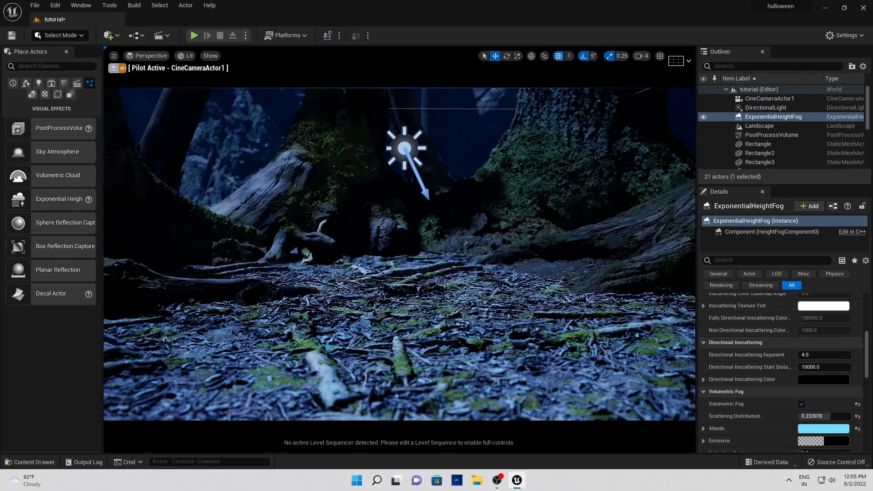
Step: Dock the content browser in the layout and open the halloween folder with the pumpkin assets
{"action": "key", "text": "ctrl+space"}
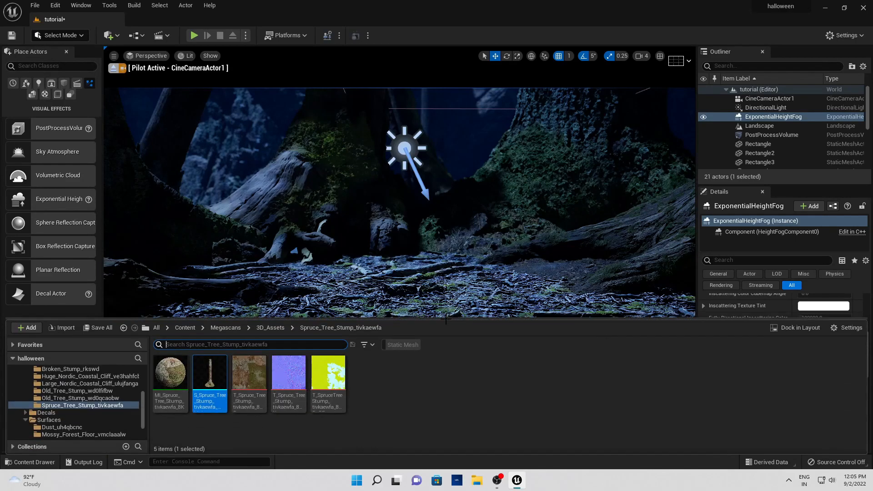
{"action": "left_click", "coordinate": [800, 331]}
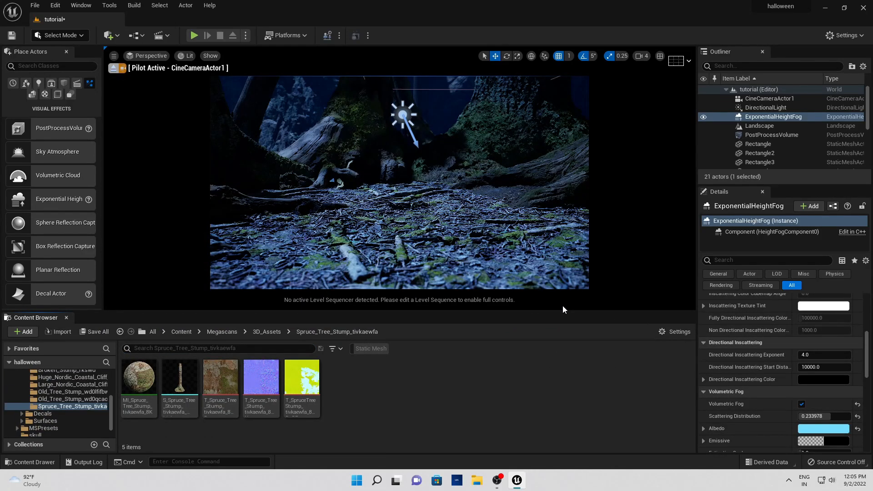
{"action": "scroll", "coordinate": [75, 393], "scroll_direction": "up", "scroll_amount": 3}
{"action": "left_click", "coordinate": [21, 415]}
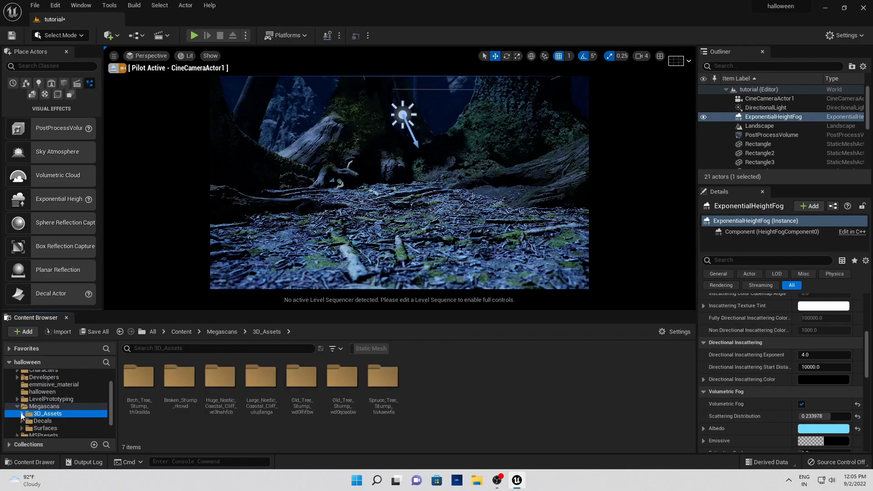
{"action": "scroll", "coordinate": [21, 410], "scroll_direction": "up", "scroll_amount": 2}
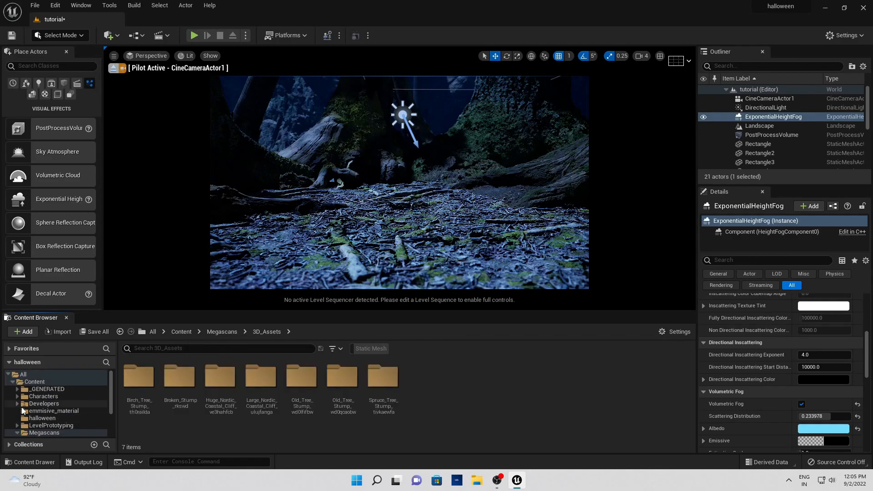
{"action": "scroll", "coordinate": [61, 413], "scroll_direction": "down", "scroll_amount": 1}
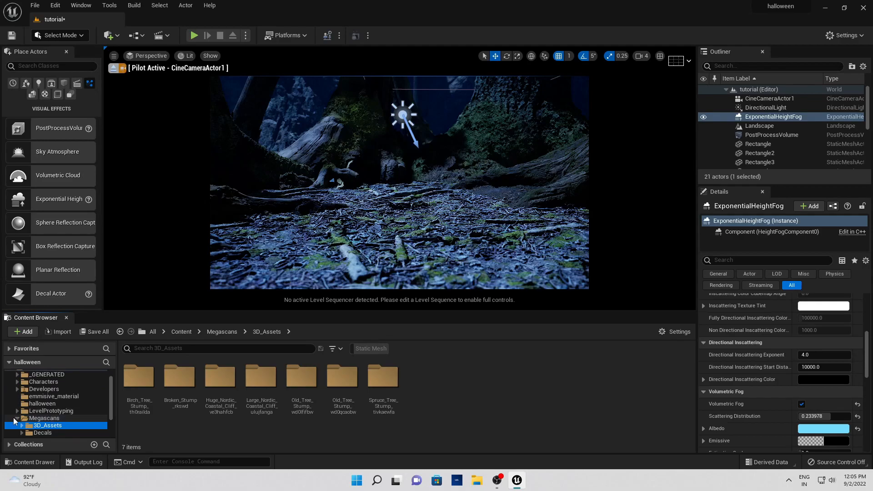
{"action": "left_click", "coordinate": [17, 418]}
{"action": "left_click", "coordinate": [42, 403]}
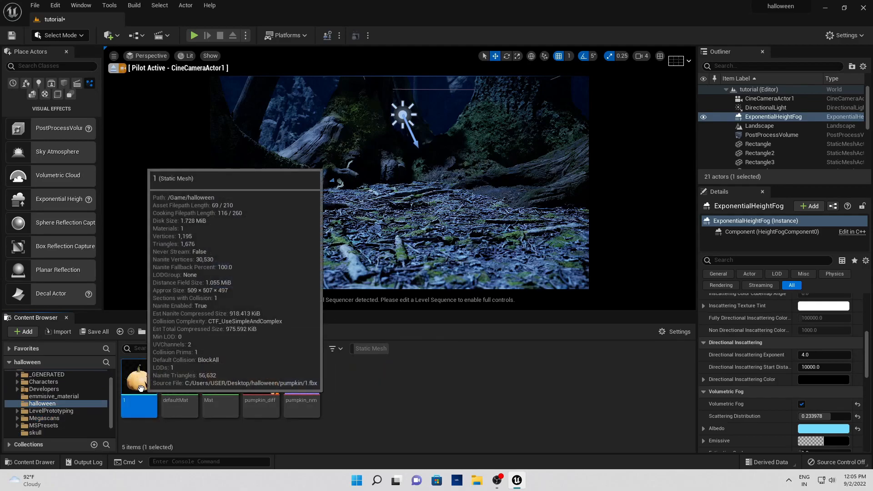
Step: Inspect the carved pumpkin mesh from several sides and place it on the forest floor
{"action": "double_click", "coordinate": [139, 386]}
{"action": "mouse_move", "coordinate": [421, 269]}
{"action": "right_mouse_down"}
{"action": "mouse_move", "coordinate": [318, 264]}
{"action": "mouse_move", "coordinate": [459, 268]}
{"action": "mouse_move", "coordinate": [400, 270]}
{"action": "mouse_move", "coordinate": [420, 269]}
{"action": "right_mouse_up"}
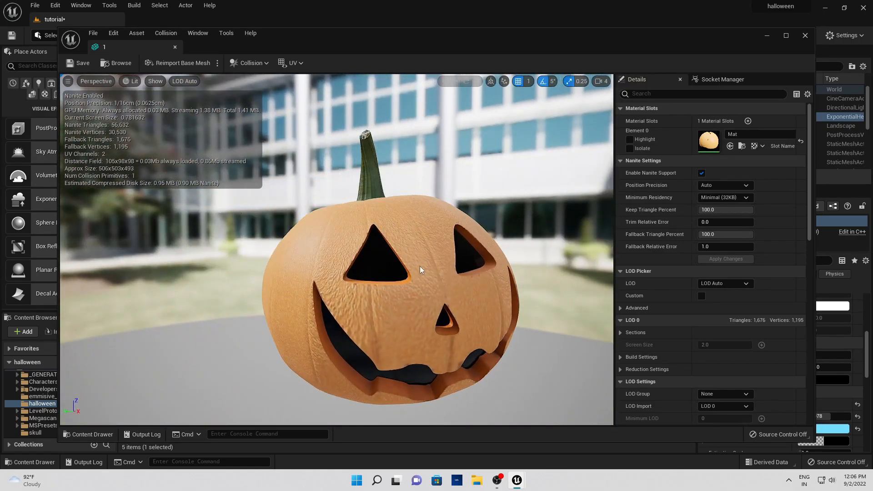
{"action": "mouse_move", "coordinate": [416, 268]}
{"action": "left_mouse_down", "text": "alt"}
{"action": "mouse_move", "coordinate": [296, 264]}
{"action": "mouse_move", "coordinate": [255, 285]}
{"action": "mouse_move", "coordinate": [269, 360]}
{"action": "mouse_move", "coordinate": [414, 263]}
{"action": "left_mouse_up", "text": "alt"}
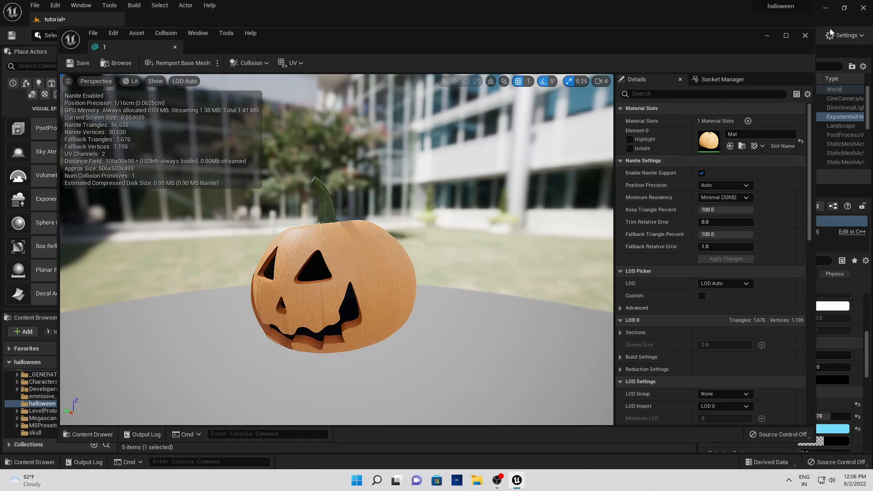
{"action": "left_click", "coordinate": [805, 35]}
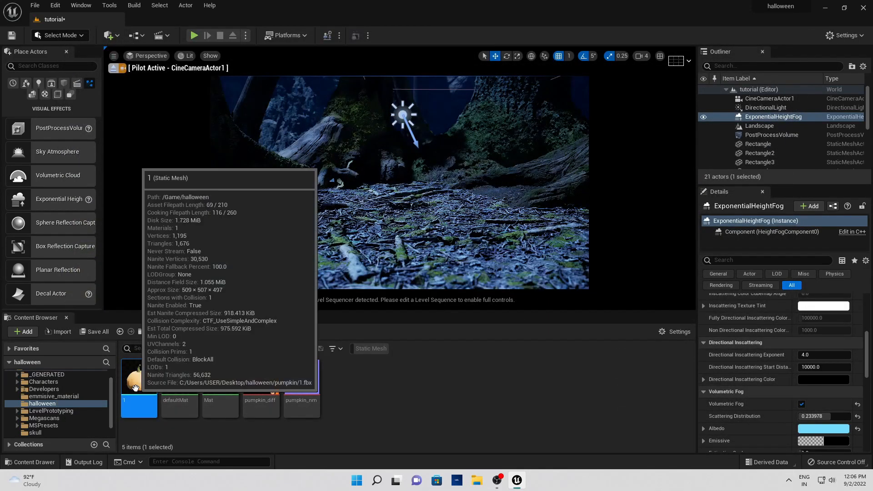
{"action": "left_click", "coordinate": [415, 221]}
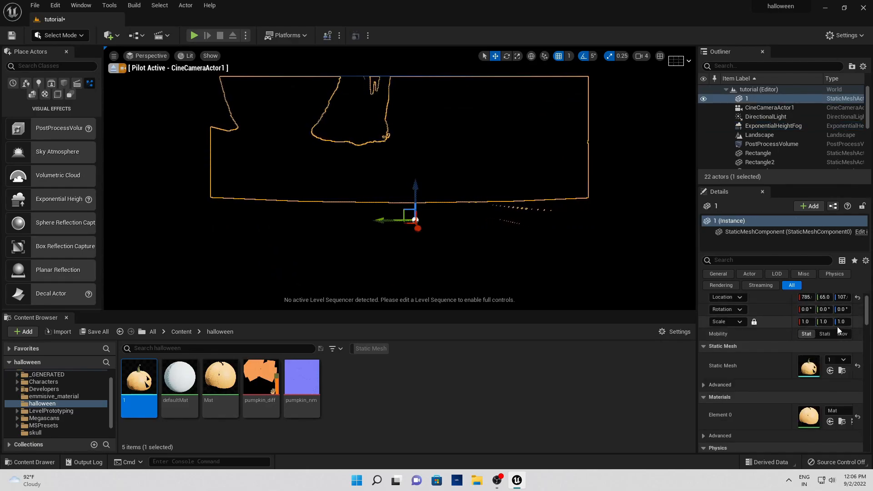
Step: Scale the pumpkin uniformly to 0.1
{"action": "left_click", "coordinate": [844, 322]}
{"action": "type", "text": "0.2"}
{"action": "key", "text": "Return"}
{"action": "type", "text": "0.1"}
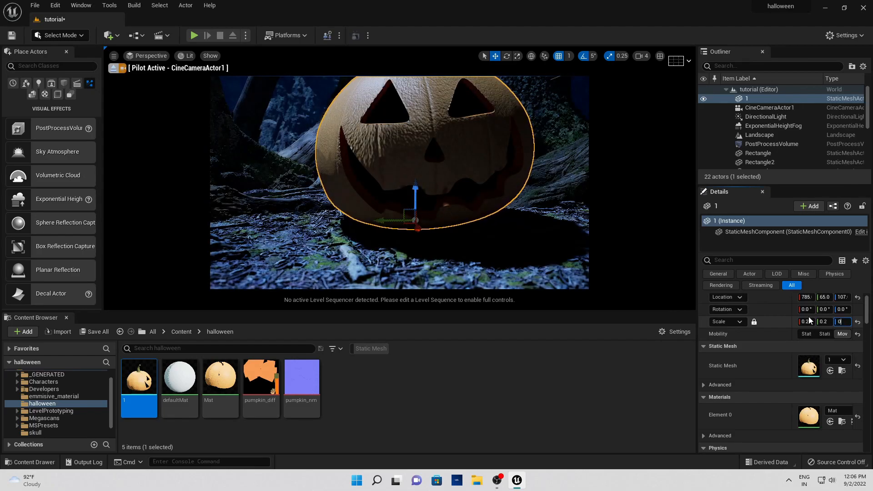
{"action": "key", "text": "Return"}
Step: Move the pumpkin back toward the tree roots, to about X 695 and Y 80
{"action": "left_click_drag", "start_coordinate": [418, 228], "coordinate": [358, 192]}
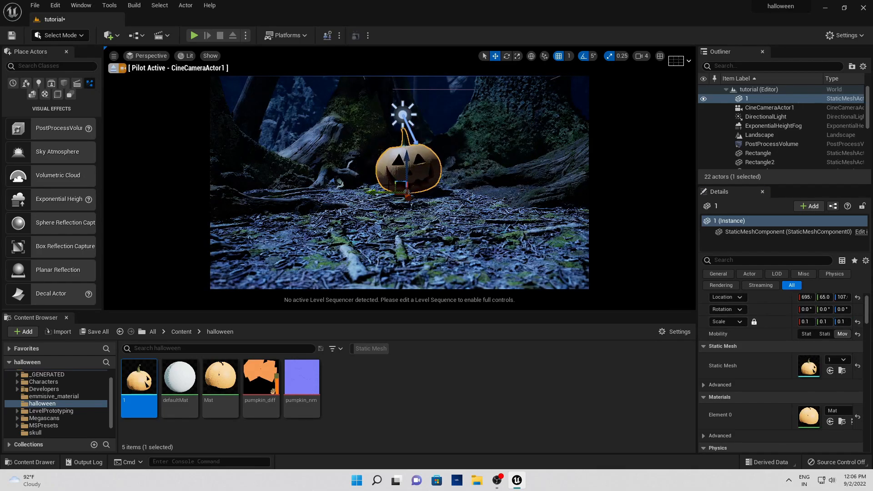
{"action": "mouse_move", "coordinate": [404, 166]}
{"action": "right_mouse_down"}
{"action": "mouse_move", "coordinate": [412, 164]}
{"action": "mouse_move", "coordinate": [403, 167]}
{"action": "right_mouse_up"}
{"action": "key", "text": "a"}
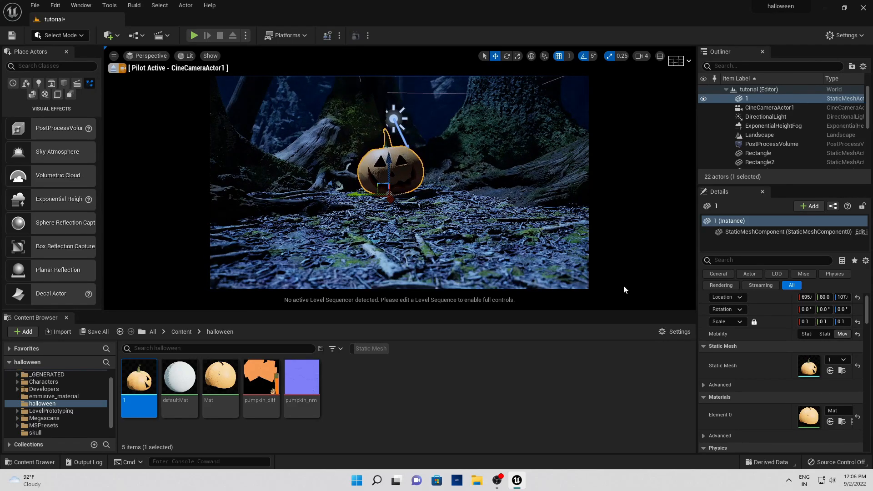
{"action": "left_click_drag", "start_coordinate": [806, 322], "coordinate": [837, 322]}
{"action": "left_click_drag", "start_coordinate": [390, 195], "coordinate": [409, 195]}
{"action": "left_click", "coordinate": [265, 263]}
{"action": "right_click_drag", "start_coordinate": [472, 221], "coordinate": [500, 249]}
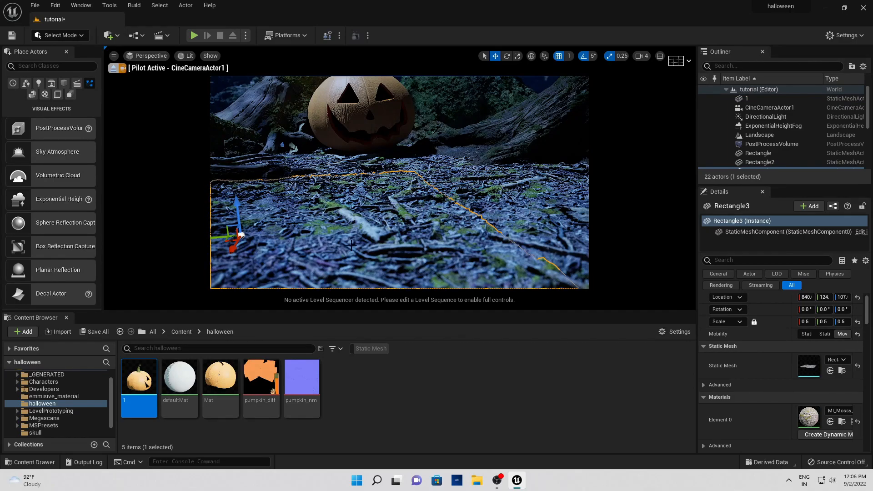
{"action": "key", "text": "ctrl+z"}
{"action": "key", "text": "ctrl+z"}
{"action": "key", "text": "ctrl+z"}
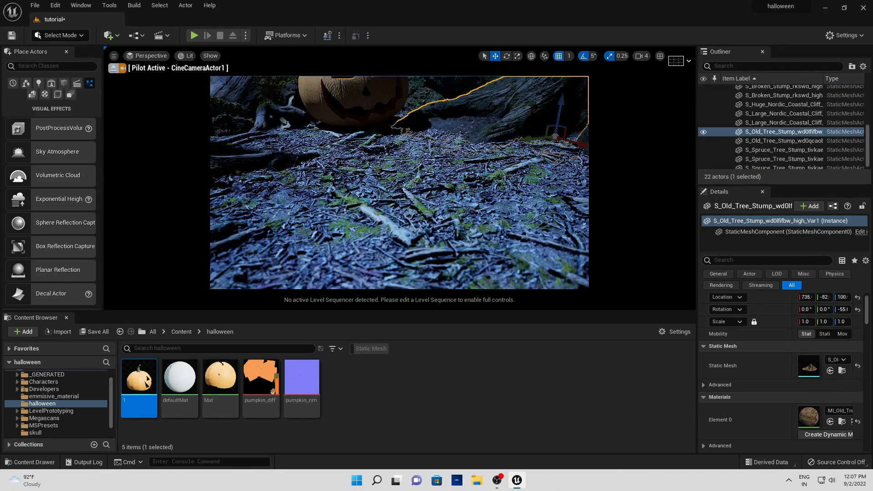
Step: Place a second copy of the carved pumpkin mesh on the forest floor and scale it uniformly to 0.02
{"action": "mouse_move", "coordinate": [141, 383]}
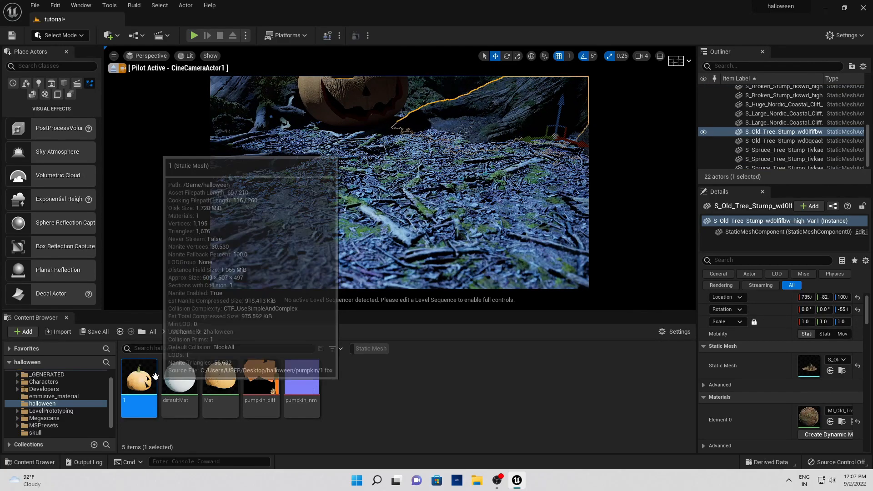
{"action": "left_click_drag", "start_coordinate": [141, 384], "coordinate": [329, 187]}
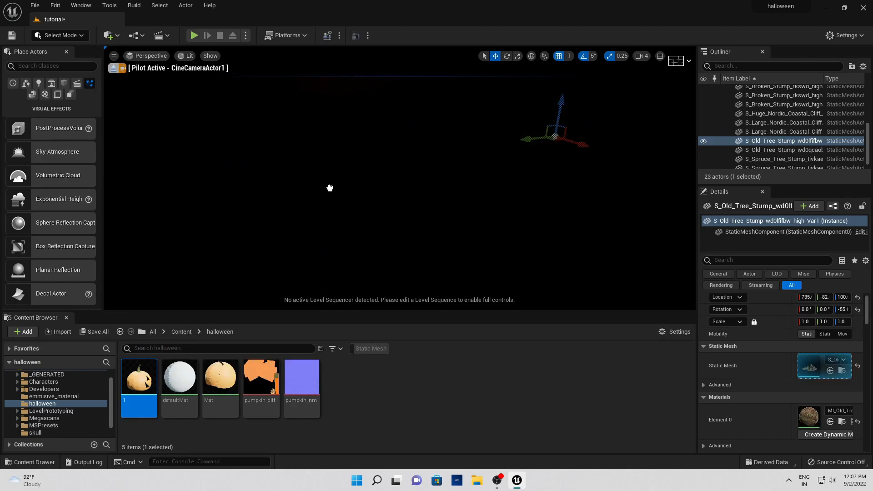
{"action": "left_click_drag", "start_coordinate": [386, 196], "coordinate": [386, 195]}
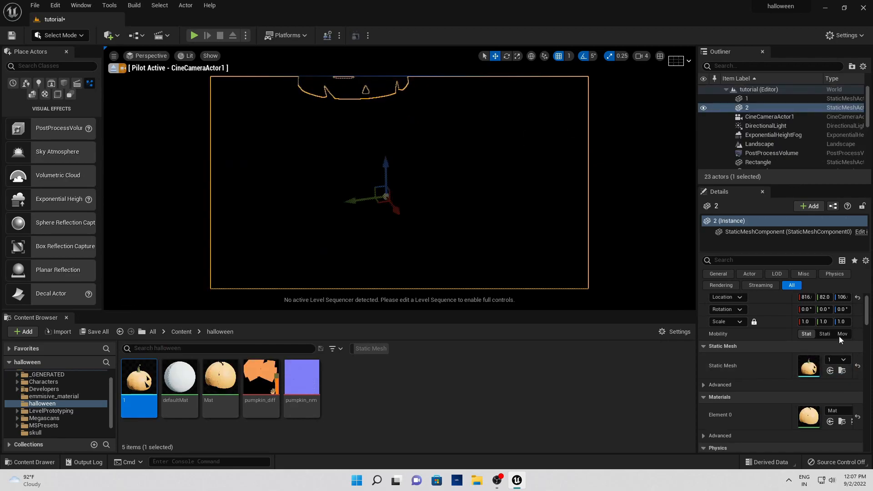
{"action": "type", "text": "0.05"}
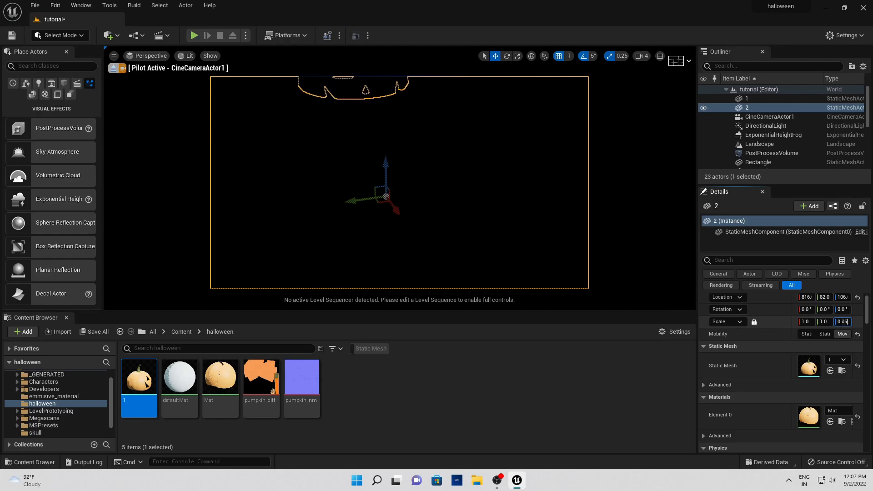
{"action": "key", "text": "Return"}
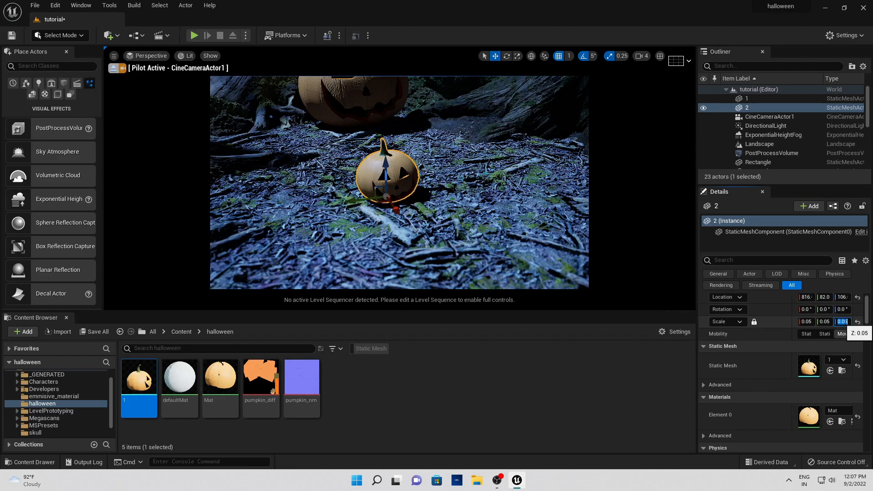
{"action": "type", "text": ".2"}
{"action": "key", "text": "Return"}
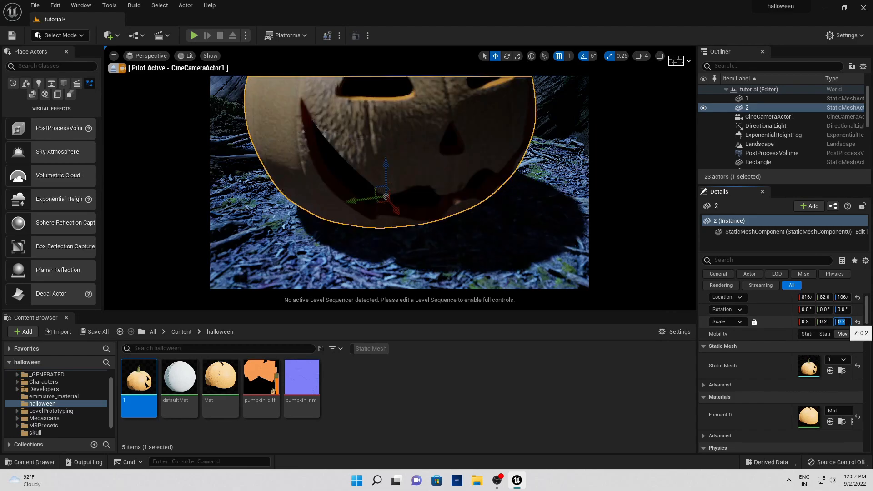
{"action": "type", "text": "0.02"}
{"action": "key", "text": "Return"}
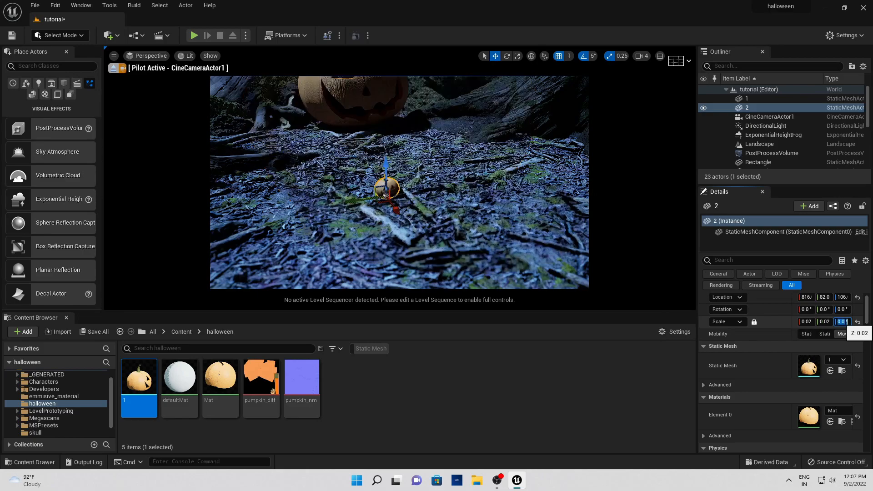
Step: Move the small pumpkin back toward the large one, to about X 762, Y 82 and Z 108
{"action": "left_click_drag", "start_coordinate": [392, 204], "coordinate": [391, 211]}
{"action": "right_click_drag", "start_coordinate": [406, 245], "coordinate": [424, 233]}
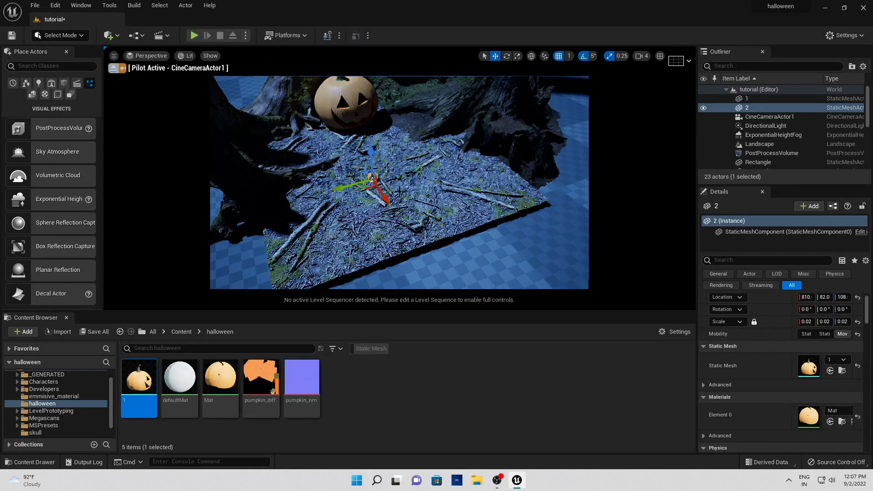
{"action": "scroll", "coordinate": [399, 192], "scroll_direction": "up", "scroll_amount": 3}
{"action": "left_click_drag", "start_coordinate": [375, 195], "coordinate": [343, 146]}
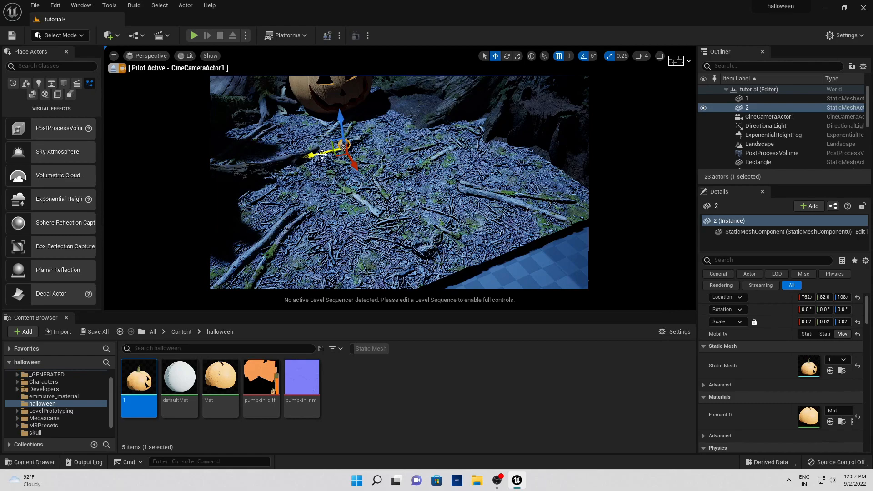
{"action": "left_click", "coordinate": [285, 128]}
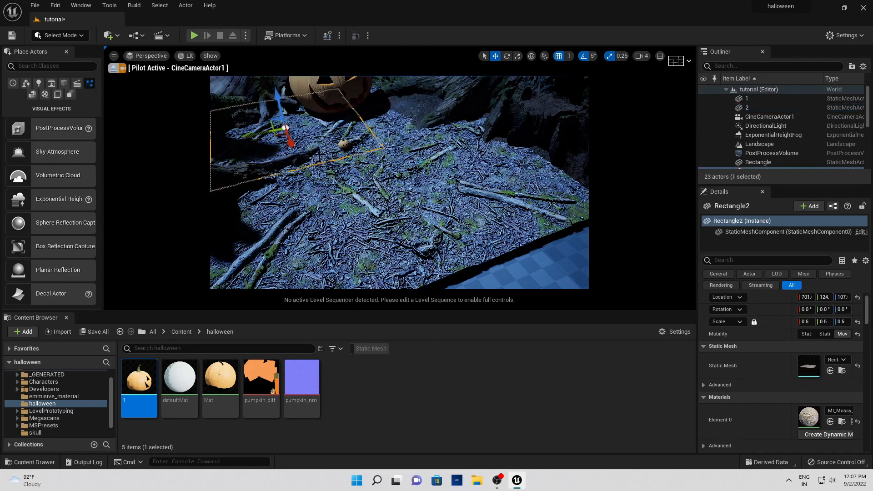
{"action": "left_click", "coordinate": [345, 145]}
{"action": "scroll", "coordinate": [344, 144], "scroll_direction": "up", "scroll_amount": 2}
{"action": "scroll", "coordinate": [335, 139], "scroll_direction": "down", "scroll_amount": 1}
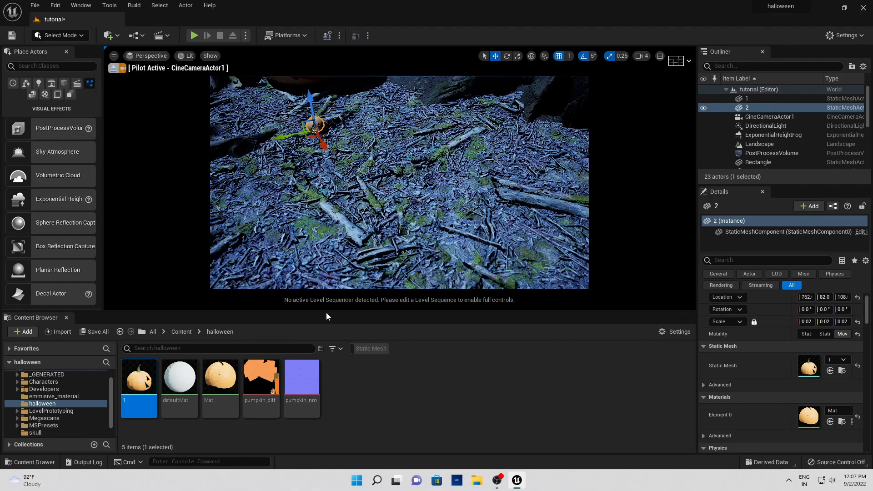
Step: Enlarge the viewport and duplicate the small pumpkin until 24 of them are scattered across the ground in front of the large one
{"action": "left_click_drag", "start_coordinate": [325, 311], "coordinate": [325, 428]}
{"action": "left_click_drag", "start_coordinate": [247, 162], "coordinate": [300, 256], "text": "alt"}
{"action": "left_click_drag", "start_coordinate": [267, 243], "coordinate": [378, 215], "text": "alt"}
{"action": "left_click_drag", "start_coordinate": [379, 216], "coordinate": [416, 168], "text": "alt"}
{"action": "left_click_drag", "start_coordinate": [382, 160], "coordinate": [506, 234]}
{"action": "left_click_drag", "start_coordinate": [473, 219], "coordinate": [369, 326], "text": "alt"}
{"action": "key", "text": "ctrl+z"}
{"action": "left_click_drag", "start_coordinate": [339, 313], "coordinate": [466, 273], "text": "alt"}
{"action": "left_click_drag", "start_coordinate": [466, 273], "coordinate": [521, 256], "text": "alt"}
{"action": "left_click_drag", "start_coordinate": [521, 256], "coordinate": [519, 191], "text": "alt"}
{"action": "left_click_drag", "start_coordinate": [519, 191], "coordinate": [491, 167], "text": "alt"}
{"action": "left_click_drag", "start_coordinate": [448, 158], "coordinate": [591, 212]}
{"action": "scroll", "coordinate": [591, 212], "scroll_direction": "down", "scroll_amount": 10}
{"action": "left_click_drag", "start_coordinate": [457, 230], "coordinate": [473, 256], "text": "alt"}
{"action": "left_click_drag", "start_coordinate": [432, 250], "coordinate": [384, 263]}
{"action": "scroll", "coordinate": [423, 272], "scroll_direction": "up", "scroll_amount": 5}
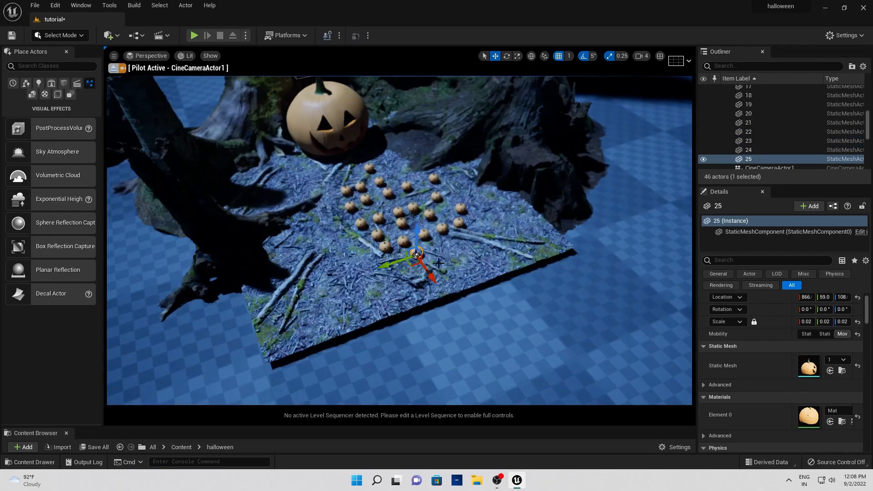
Step: Select all 24 small pumpkins and raise them together above the ground to about Z 114
{"action": "scroll", "coordinate": [442, 258], "scroll_direction": "up", "scroll_amount": 6}
{"action": "right_click_drag", "start_coordinate": [442, 259], "coordinate": [446, 248]}
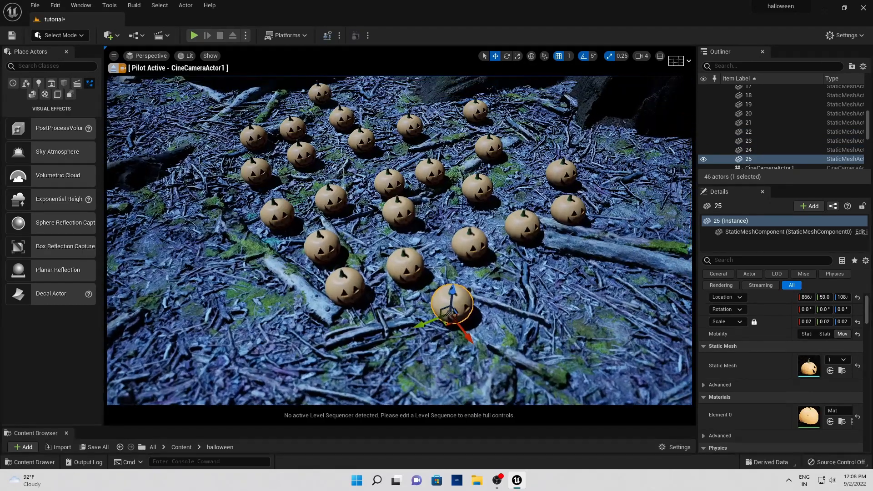
{"action": "left_click", "coordinate": [771, 160]}
{"action": "left_click_drag", "start_coordinate": [782, 184], "coordinate": [779, 269]}
{"action": "scroll", "coordinate": [764, 151], "scroll_direction": "up", "scroll_amount": 5}
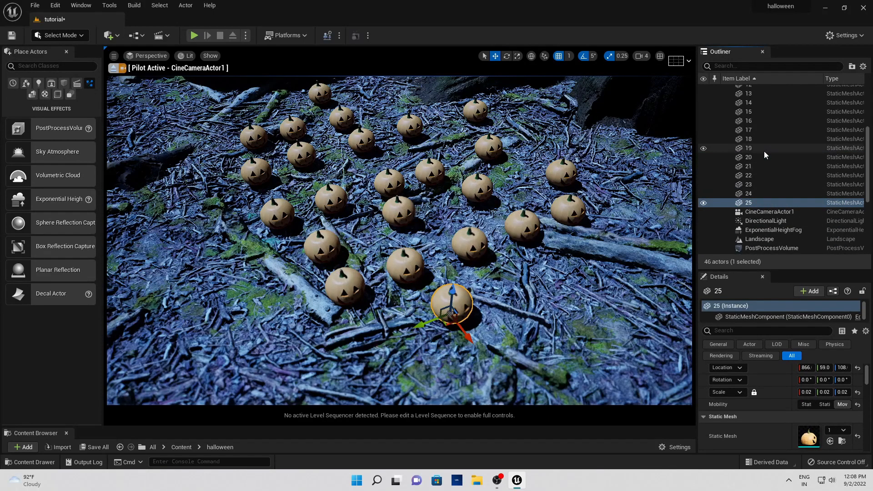
{"action": "left_click", "coordinate": [753, 111], "text": "shift"}
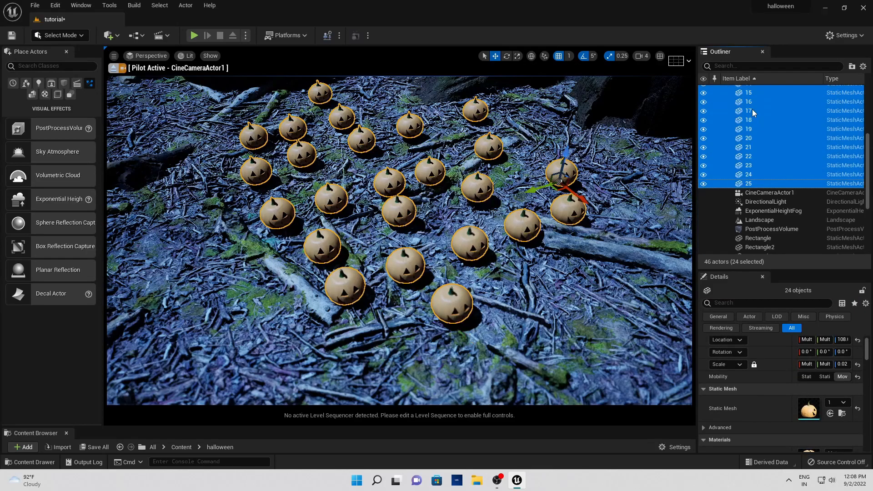
{"action": "key", "text": "f"}
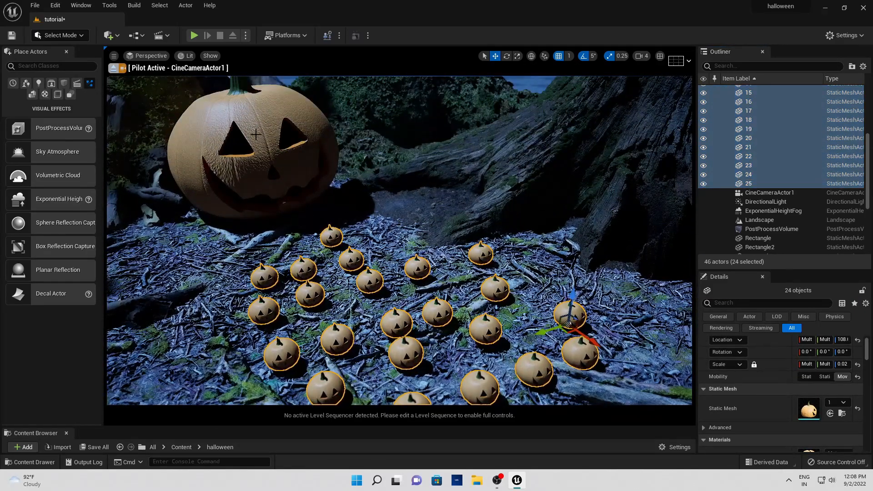
{"action": "scroll", "coordinate": [773, 159], "scroll_direction": "up", "scroll_amount": 3}
{"action": "scroll", "coordinate": [483, 299], "scroll_direction": "down", "scroll_amount": 5}
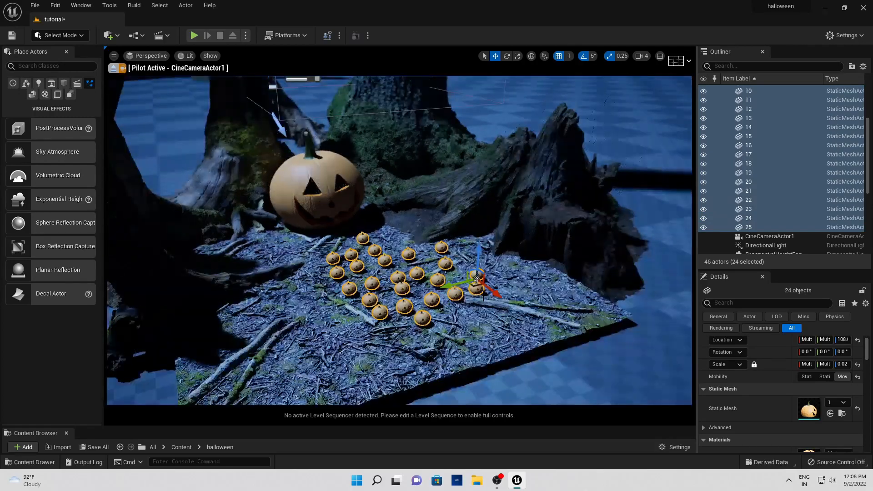
{"action": "scroll", "coordinate": [485, 300], "scroll_direction": "up", "scroll_amount": 3}
{"action": "left_click_drag", "start_coordinate": [508, 273], "coordinate": [510, 262]}
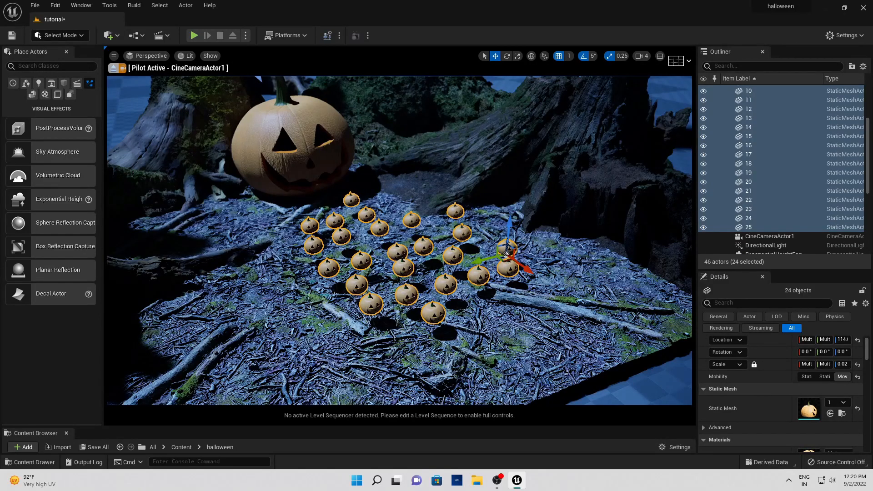
Step: Enable Simulate Physics for all the selected small pumpkins
{"action": "scroll", "coordinate": [777, 154], "scroll_direction": "up", "scroll_amount": 3}
{"action": "scroll", "coordinate": [751, 204], "scroll_direction": "down", "scroll_amount": 3}
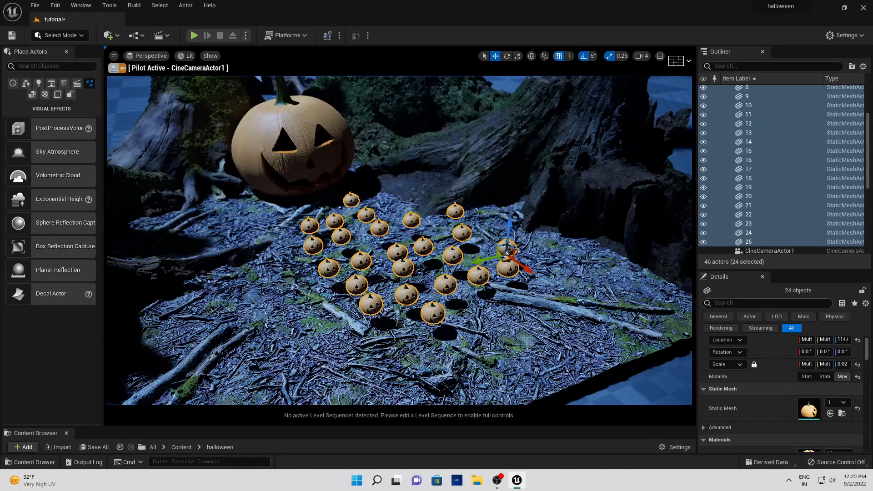
{"action": "scroll", "coordinate": [754, 378], "scroll_direction": "down", "scroll_amount": 4}
{"action": "scroll", "coordinate": [753, 378], "scroll_direction": "down", "scroll_amount": 1}
{"action": "scroll", "coordinate": [773, 396], "scroll_direction": "down", "scroll_amount": 3}
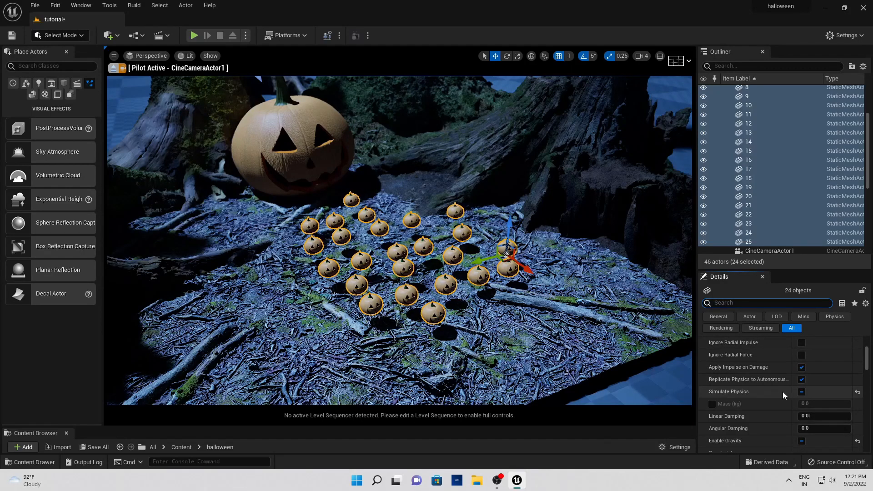
{"action": "left_click", "coordinate": [802, 393]}
{"action": "left_click", "coordinate": [803, 393]}
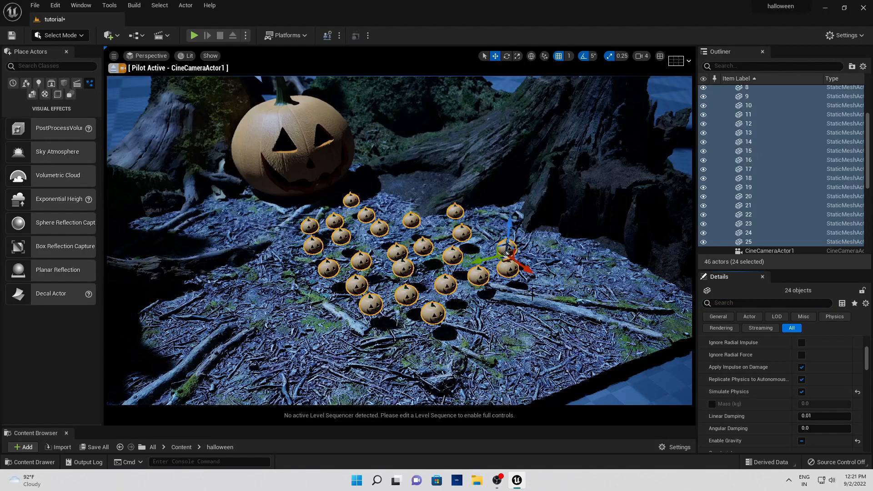
Step: Run the level in Simulate mode so the small pumpkins fall, keep their simulated positions, and stop the simulation
{"action": "left_click", "coordinate": [244, 36]}
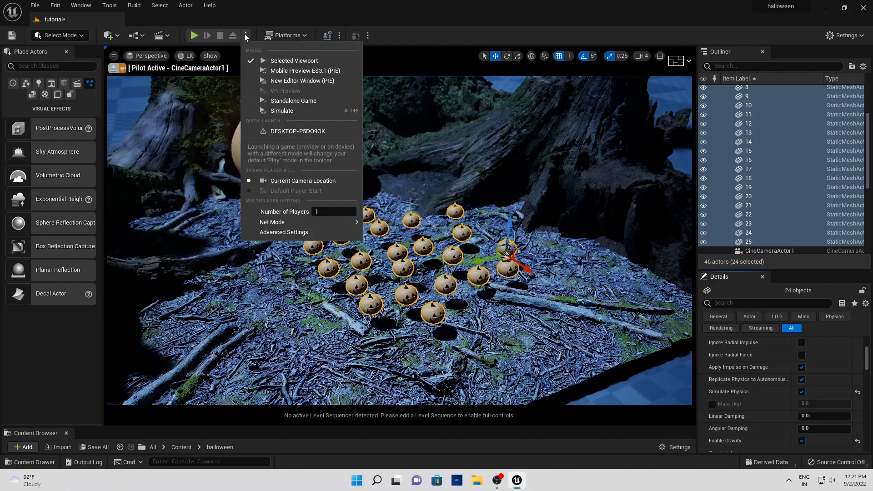
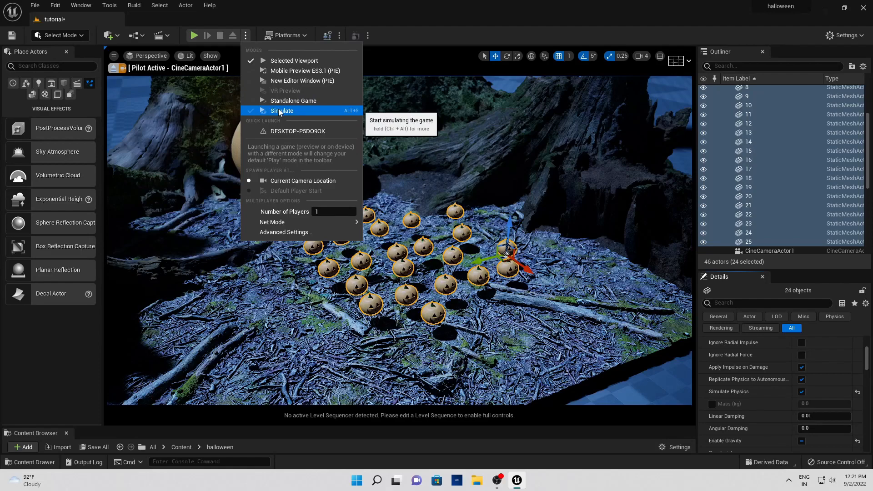
{"action": "left_click", "coordinate": [279, 111]}
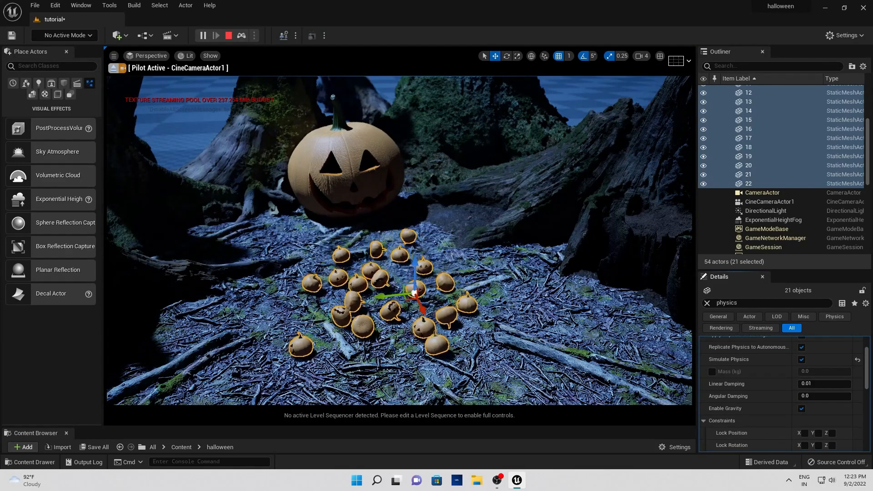
{"action": "right_click_drag", "start_coordinate": [485, 195], "coordinate": [493, 231]}
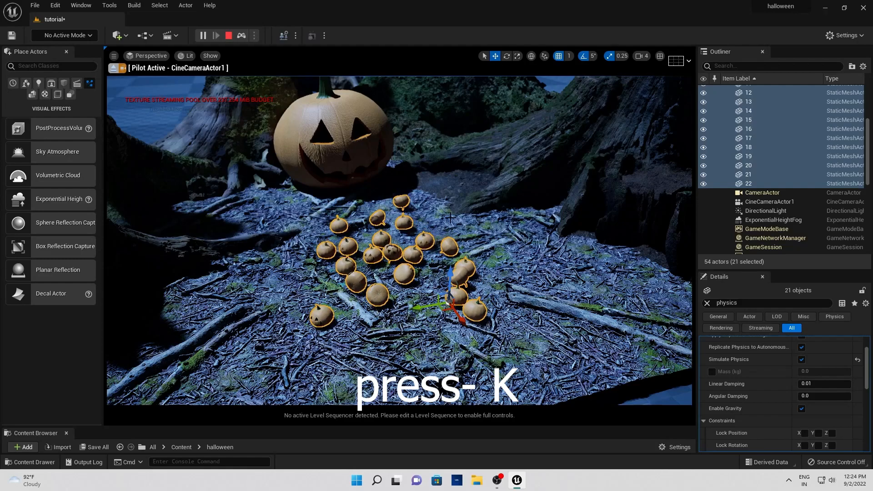
{"action": "key", "text": "k"}
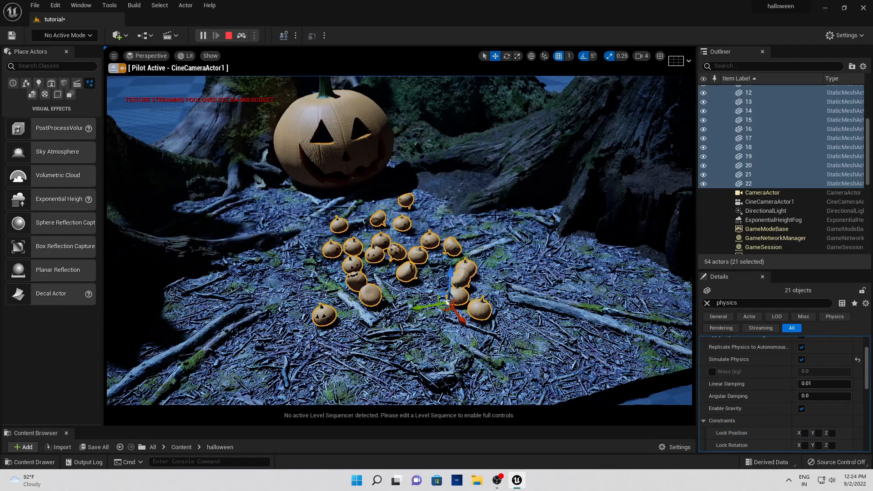
{"action": "left_click", "coordinate": [232, 35]}
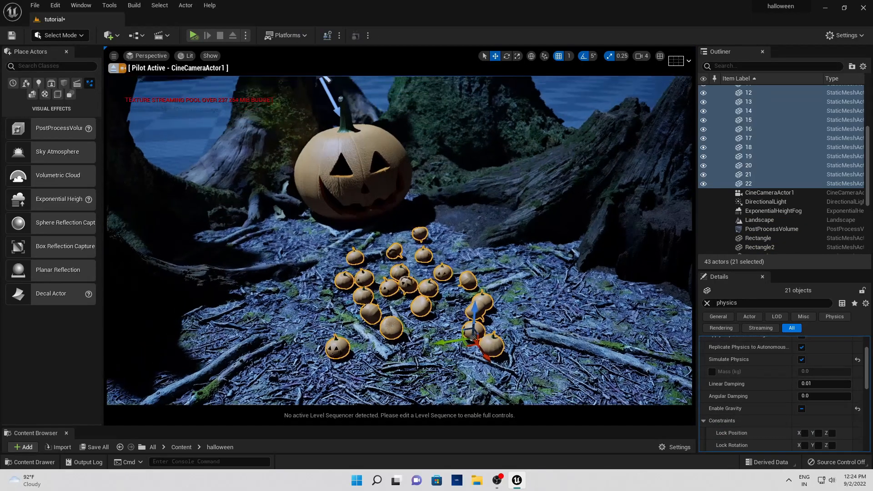
Step: Turn off Simulate Physics and Enable Gravity for the fallen small pumpkins, and drop their selection
{"action": "right_click_drag", "start_coordinate": [399, 241], "coordinate": [397, 266]}
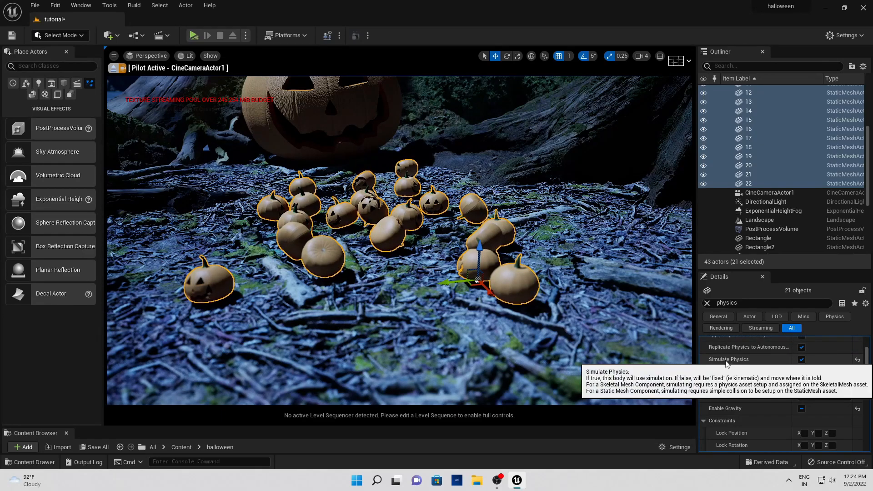
{"action": "left_click", "coordinate": [802, 360]}
{"action": "left_click", "coordinate": [802, 409]}
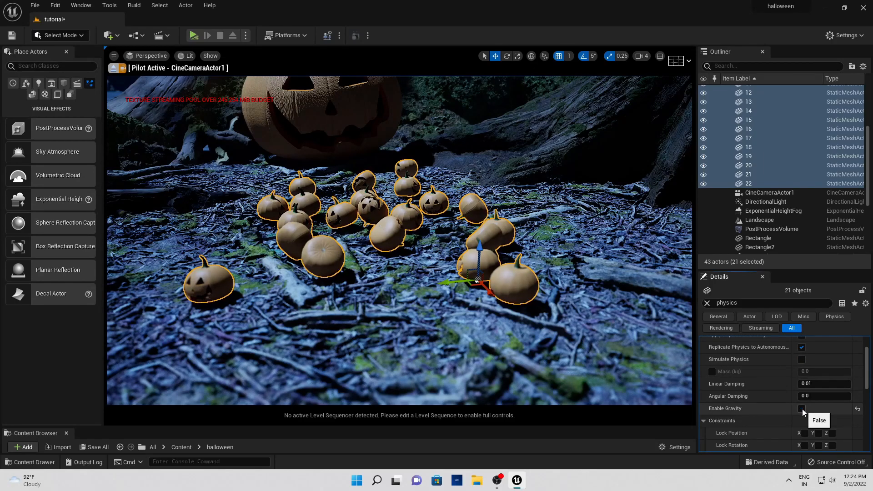
{"action": "mouse_move", "coordinate": [571, 269]}
{"action": "right_mouse_down"}
{"action": "mouse_move", "coordinate": [570, 256]}
{"action": "mouse_move", "coordinate": [600, 284]}
{"action": "mouse_move", "coordinate": [571, 289]}
{"action": "mouse_move", "coordinate": [584, 306]}
{"action": "mouse_move", "coordinate": [569, 263]}
{"action": "right_mouse_up"}
{"action": "left_click", "coordinate": [571, 269]}
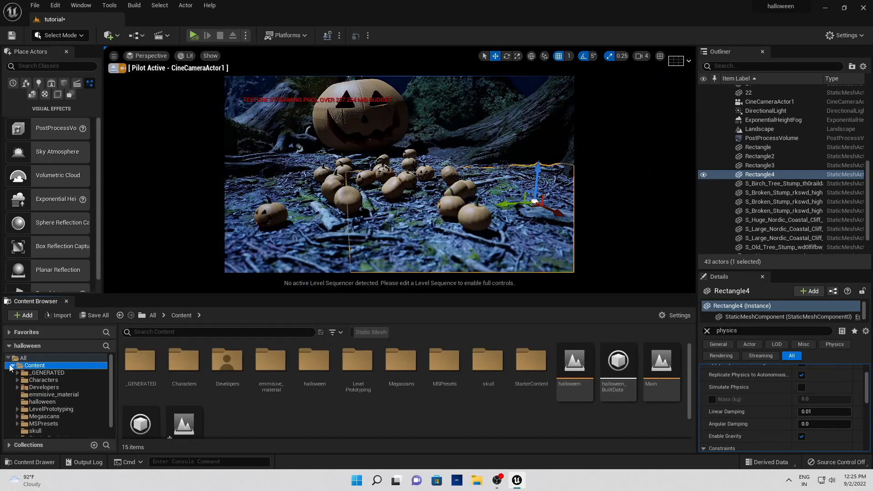
Step: Create a new folder named emmisive2 in the Content directory and open it
{"action": "left_click", "coordinate": [12, 365]}
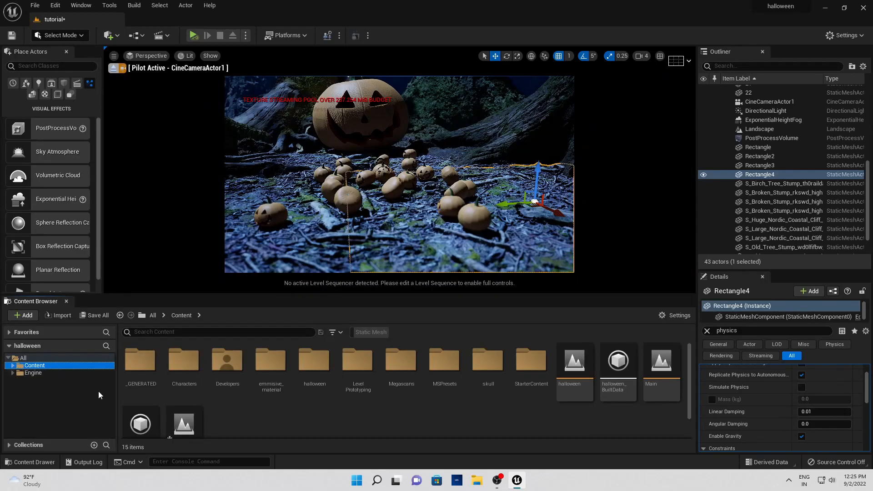
{"action": "right_click", "coordinate": [266, 424]}
{"action": "left_click", "coordinate": [316, 117]}
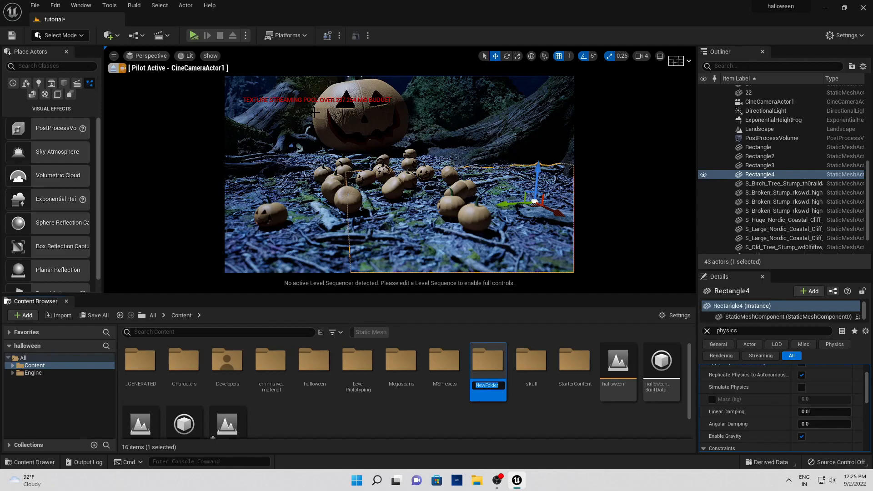
{"action": "type", "text": "emmisive2"}
{"action": "key", "text": "Return"}
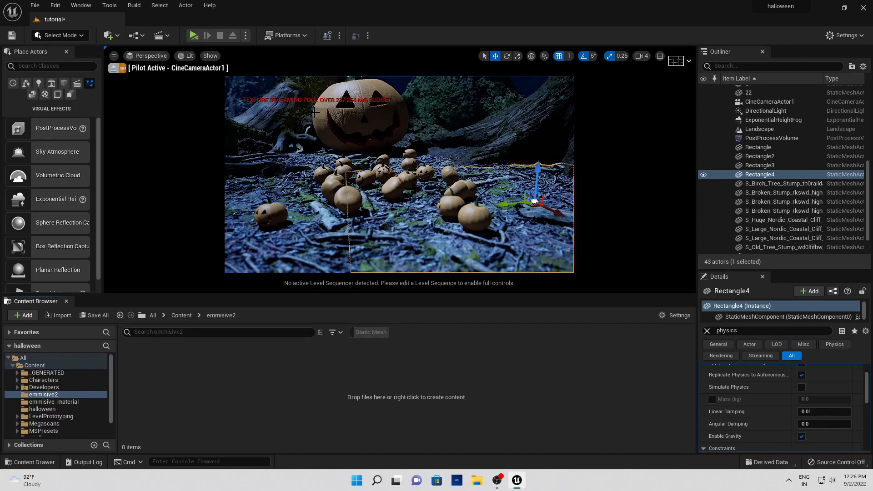
Step: Create a new material with the default name in the emmisive2 folder, open its graph and shift the output node aside
{"action": "right_click", "coordinate": [272, 386]}
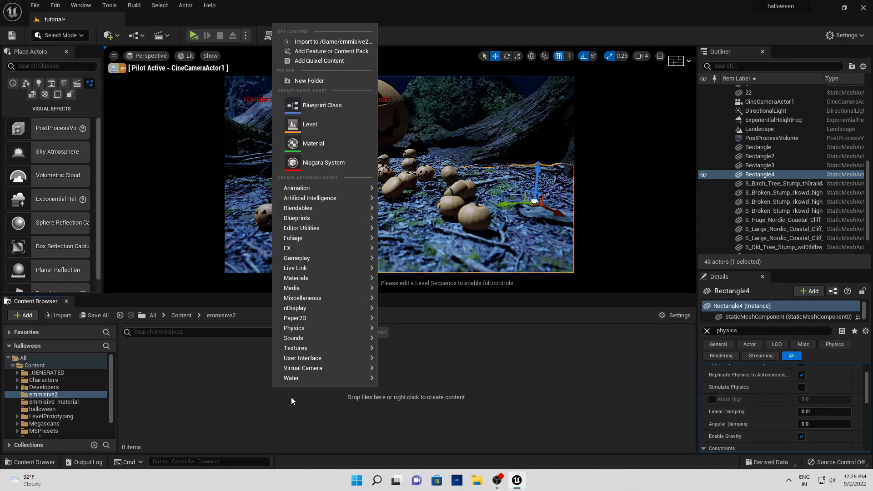
{"action": "left_click", "coordinate": [353, 146]}
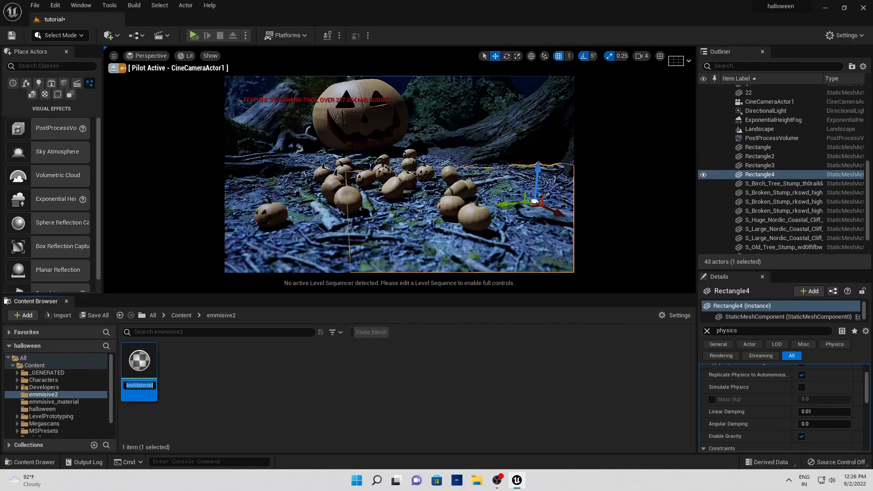
{"action": "key", "text": "Return"}
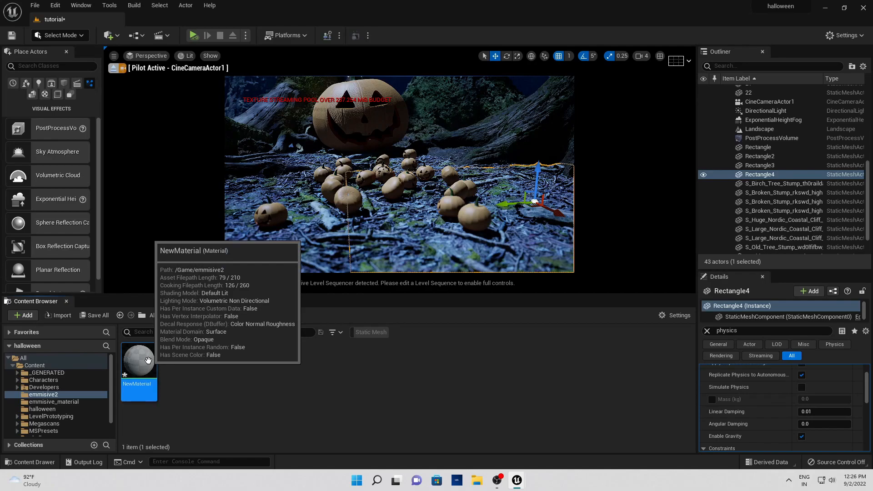
{"action": "double_click", "coordinate": [148, 360]}
{"action": "scroll", "coordinate": [419, 223], "scroll_direction": "down", "scroll_amount": 2}
{"action": "right_click_drag", "start_coordinate": [361, 226], "coordinate": [474, 214]}
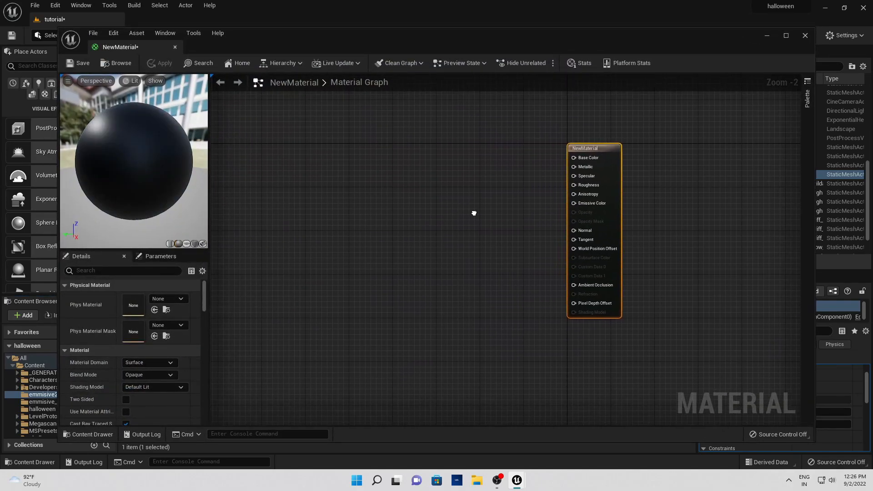
{"action": "left_click_drag", "start_coordinate": [574, 146], "coordinate": [607, 146]}
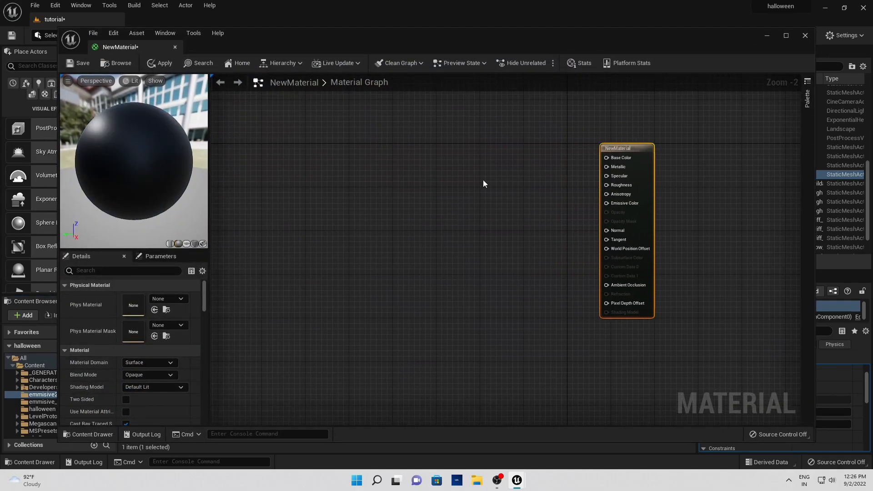
Step: Add a Multiply node to the material graph and place it beside the output node's Emissive Color input
{"action": "right_click", "coordinate": [459, 213]}
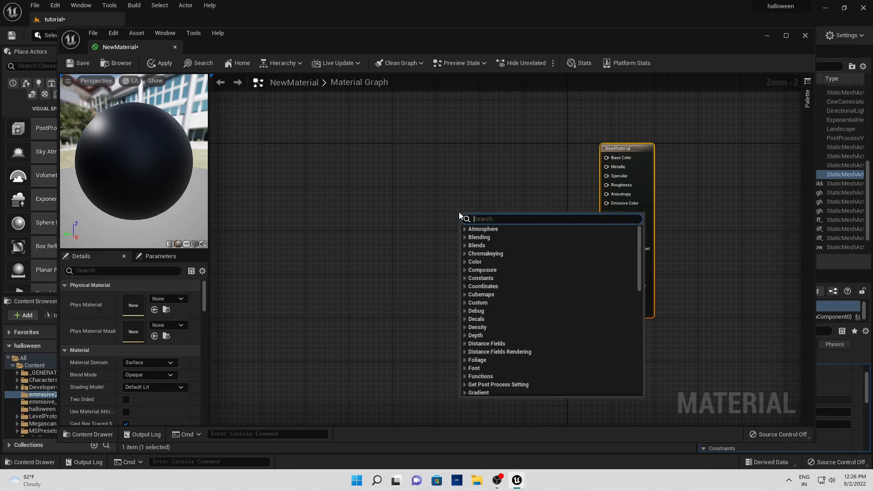
{"action": "type", "text": "mult"}
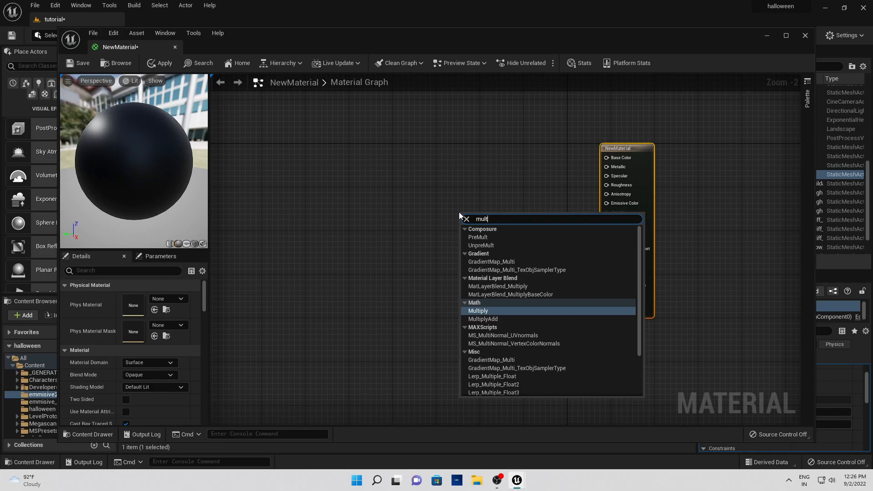
{"action": "left_click", "coordinate": [495, 312]}
{"action": "left_click_drag", "start_coordinate": [475, 216], "coordinate": [540, 209]}
{"action": "left_click", "coordinate": [411, 181]}
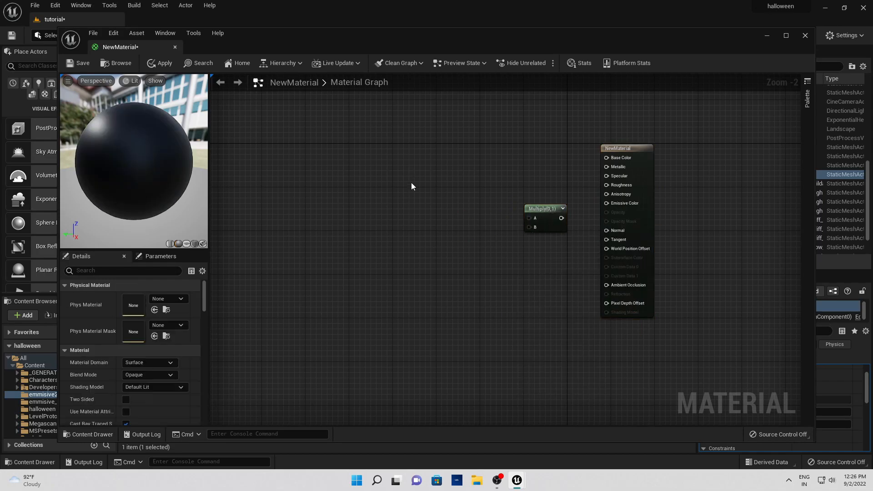
Step: Add a Constant3Vector converted to a parameter named color and connect it to the Multiply node's A input
{"action": "right_click", "coordinate": [384, 149]}
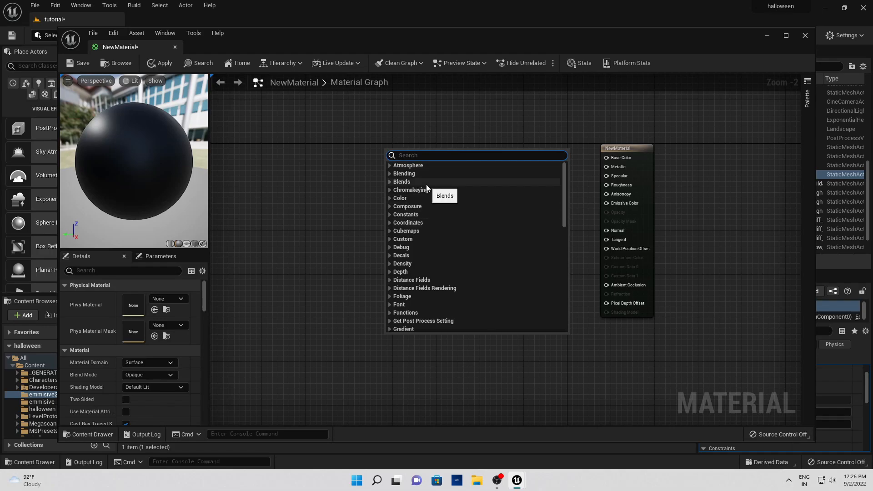
{"action": "type", "text": "consta"}
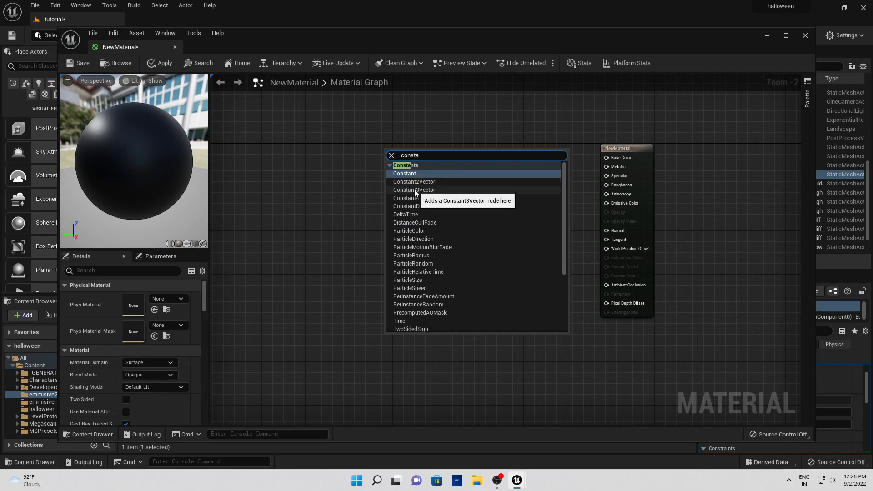
{"action": "left_click", "coordinate": [414, 190]}
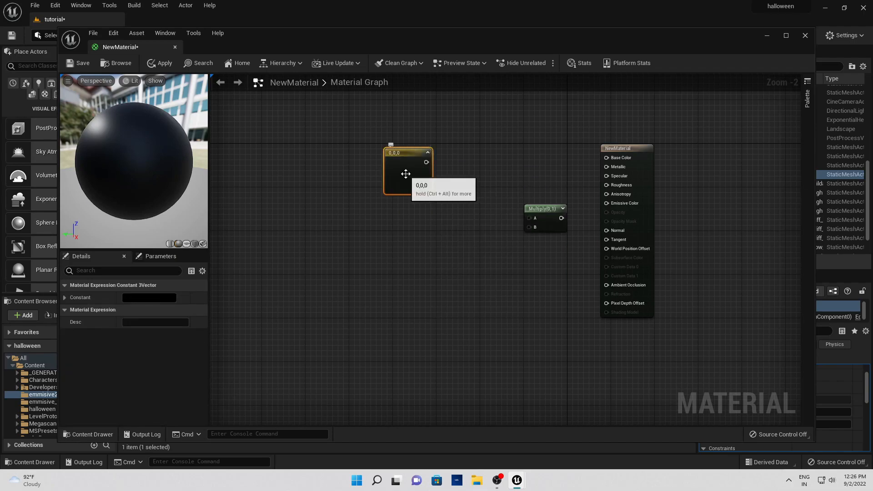
{"action": "right_click", "coordinate": [406, 177]}
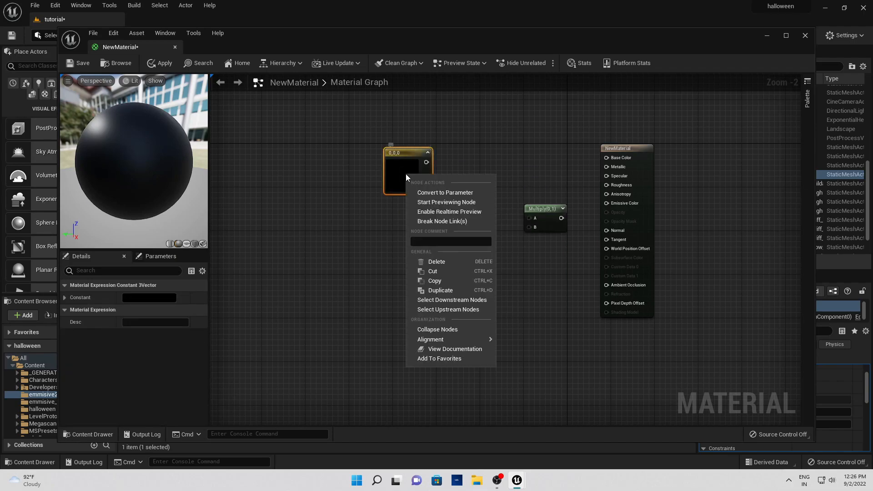
{"action": "left_click", "coordinate": [422, 193]}
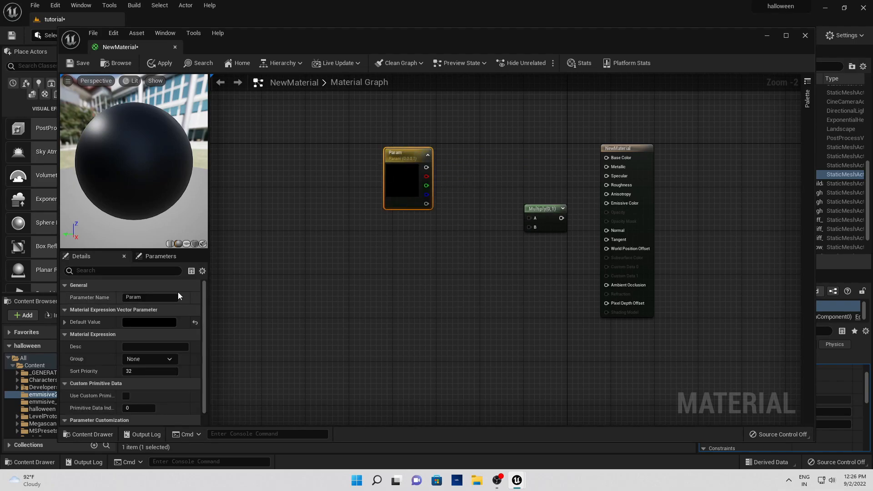
{"action": "left_click", "coordinate": [150, 298]}
{"action": "type", "text": "color"}
{"action": "key", "text": "Return"}
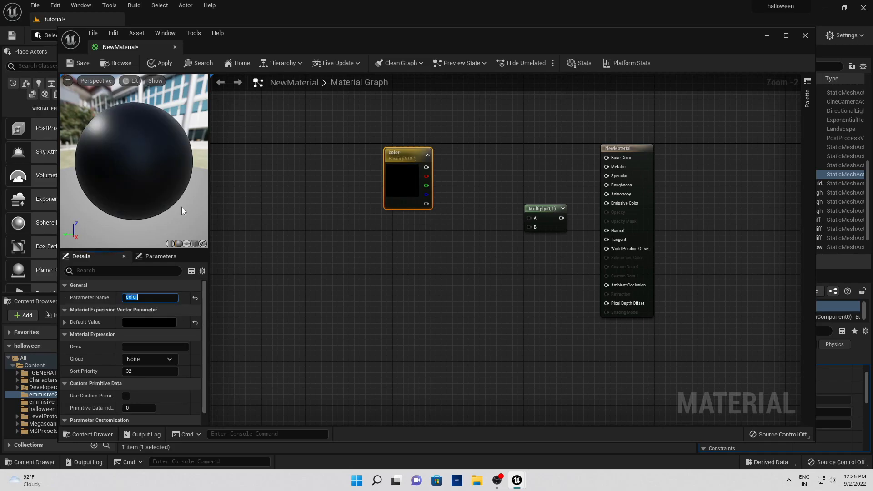
{"action": "left_click_drag", "start_coordinate": [427, 167], "coordinate": [529, 217]}
{"action": "left_click_drag", "start_coordinate": [401, 187], "coordinate": [392, 172]}
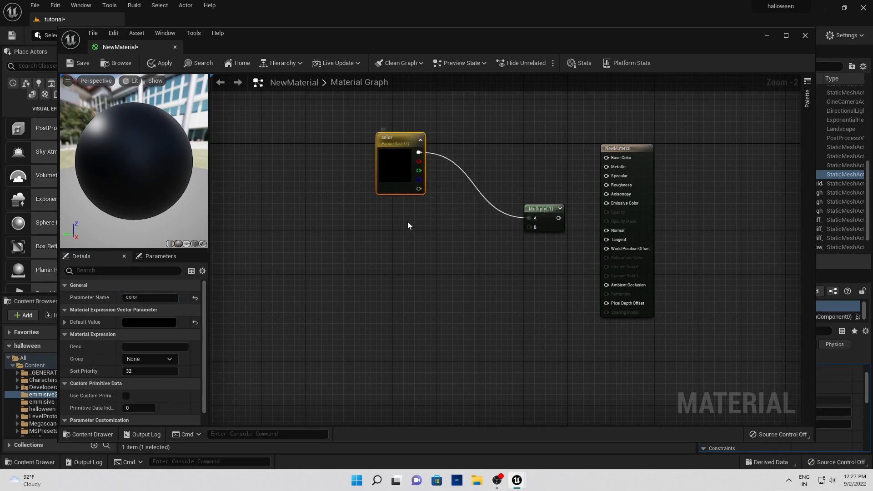
Step: Add a Constant converted to a parameter named value and connect it to the Multiply node's B input
{"action": "right_click_drag", "start_coordinate": [398, 254], "coordinate": [402, 254]}
{"action": "right_click", "coordinate": [402, 254]}
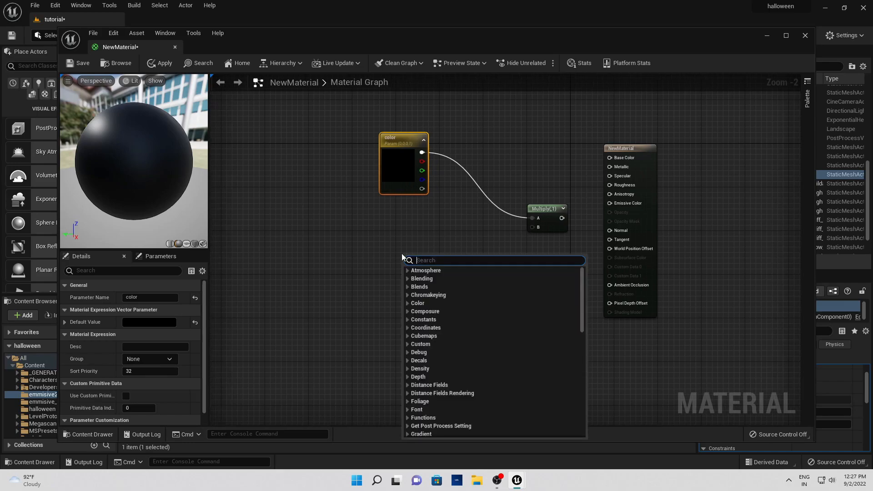
{"action": "type", "text": "const"}
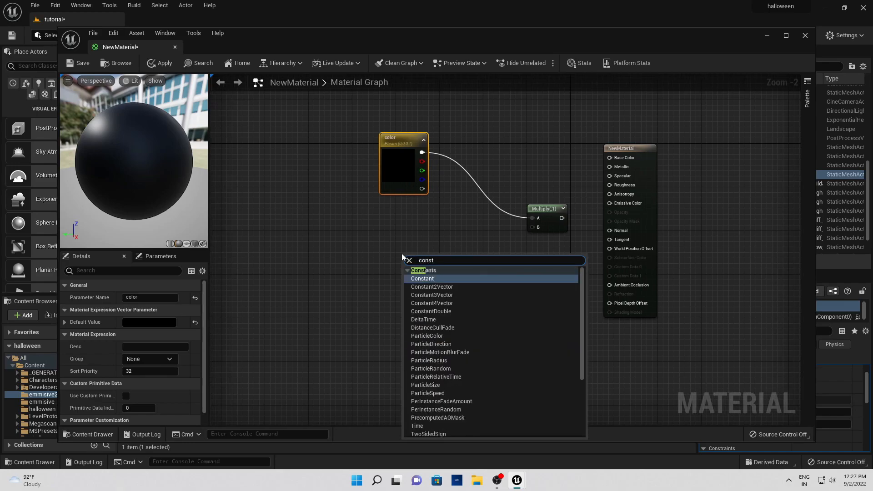
{"action": "key", "text": "Return"}
{"action": "right_click", "coordinate": [402, 260]}
{"action": "left_click", "coordinate": [436, 241]}
{"action": "right_click", "coordinate": [403, 261]}
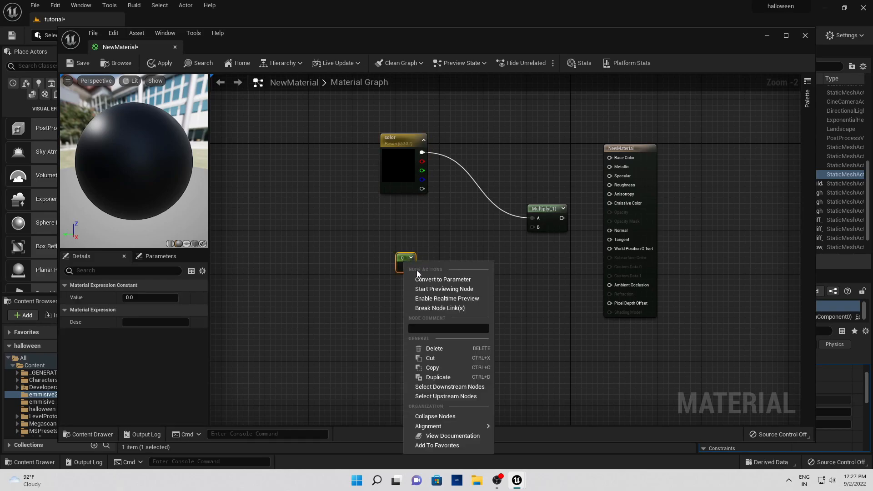
{"action": "left_click", "coordinate": [434, 279]}
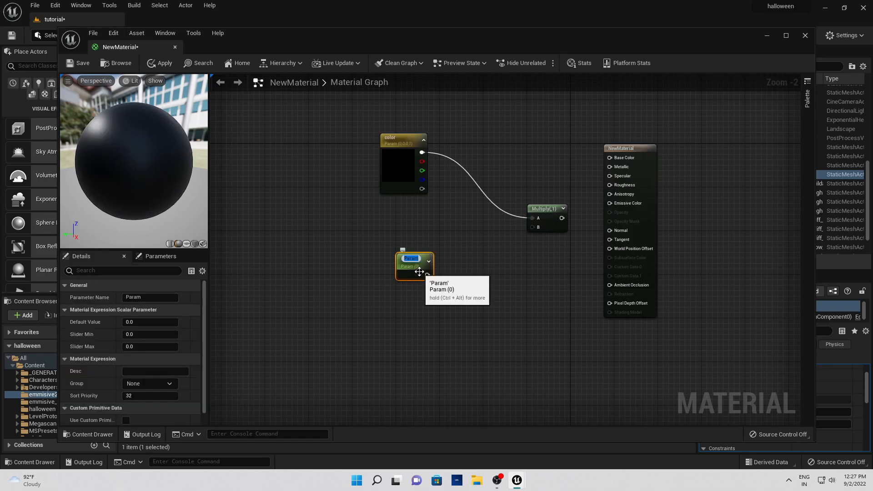
{"action": "type", "text": "value"}
{"action": "key", "text": "Return"}
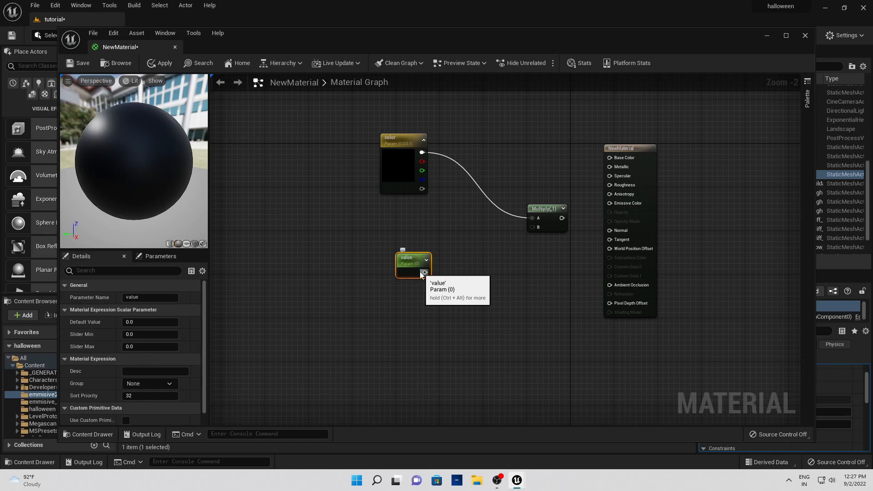
{"action": "left_click_drag", "start_coordinate": [424, 272], "coordinate": [531, 228]}
Step: Align the color node above the value node and set its colour to bright blue, sRGB hex 00BCFFFF
{"action": "left_click_drag", "start_coordinate": [394, 168], "coordinate": [411, 162]}
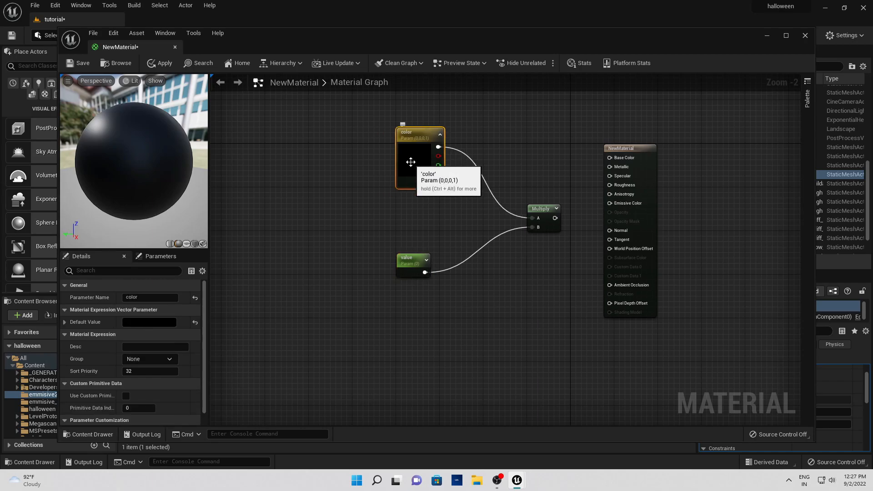
{"action": "double_click", "coordinate": [411, 162]}
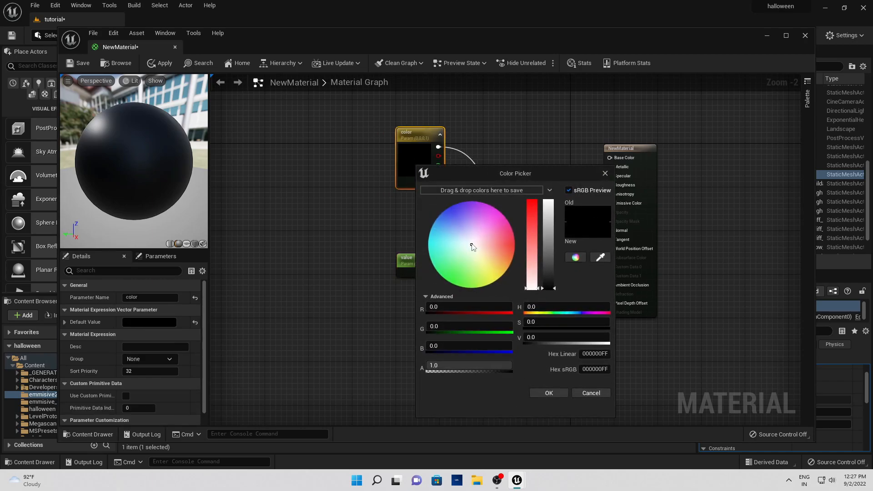
{"action": "left_click_drag", "start_coordinate": [473, 248], "coordinate": [434, 223]}
{"action": "left_click_drag", "start_coordinate": [547, 252], "coordinate": [548, 196]}
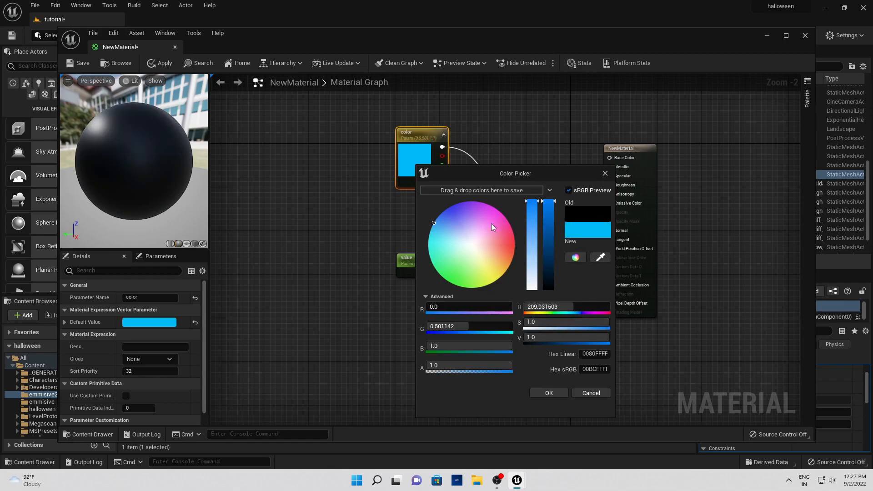
{"action": "left_click", "coordinate": [545, 394]}
Step: Connect the Multiply output to both the Base Color and Emissive Color inputs of the material
{"action": "left_click", "coordinate": [543, 207]}
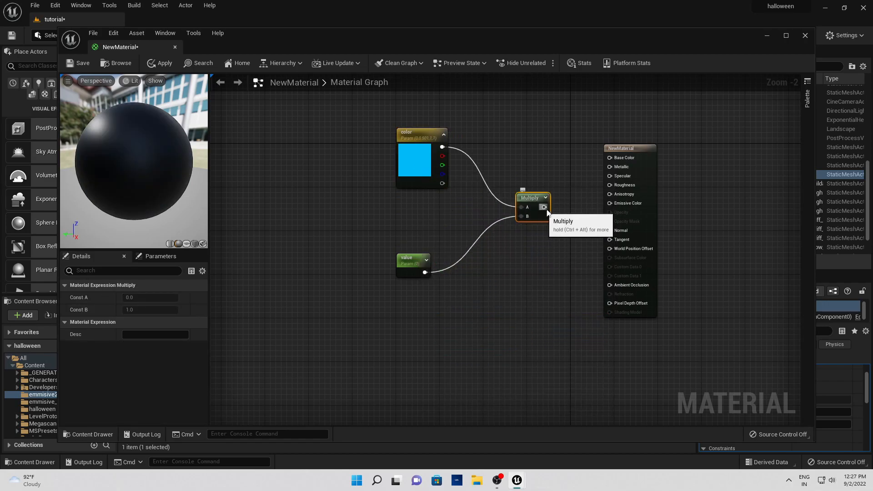
{"action": "left_click_drag", "start_coordinate": [544, 207], "coordinate": [609, 158]}
{"action": "left_click_drag", "start_coordinate": [544, 207], "coordinate": [609, 202]}
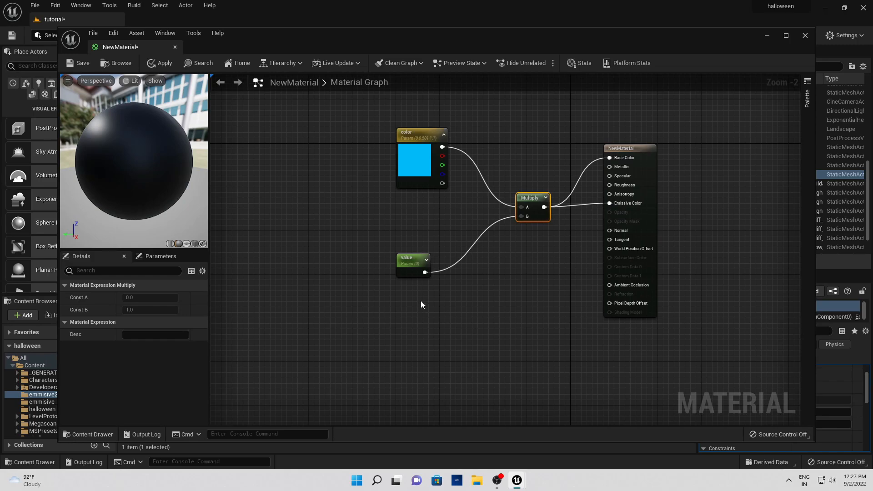
Step: Set the value parameter's default value to 1
{"action": "left_click", "coordinate": [414, 267]}
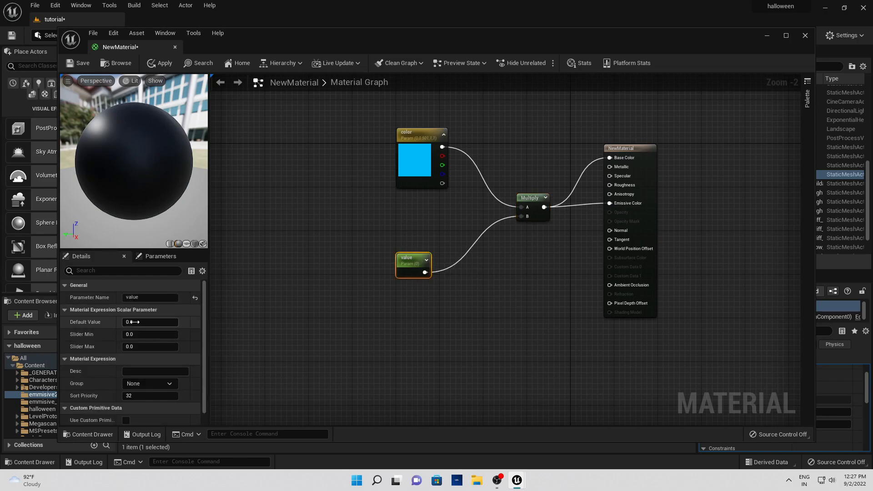
{"action": "type", "text": "1"}
{"action": "key", "text": "Return"}
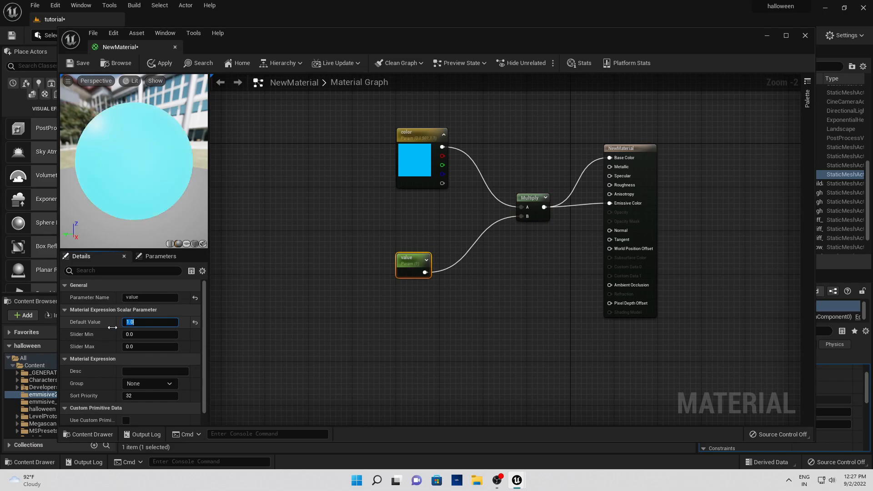
{"action": "left_click", "coordinate": [408, 271]}
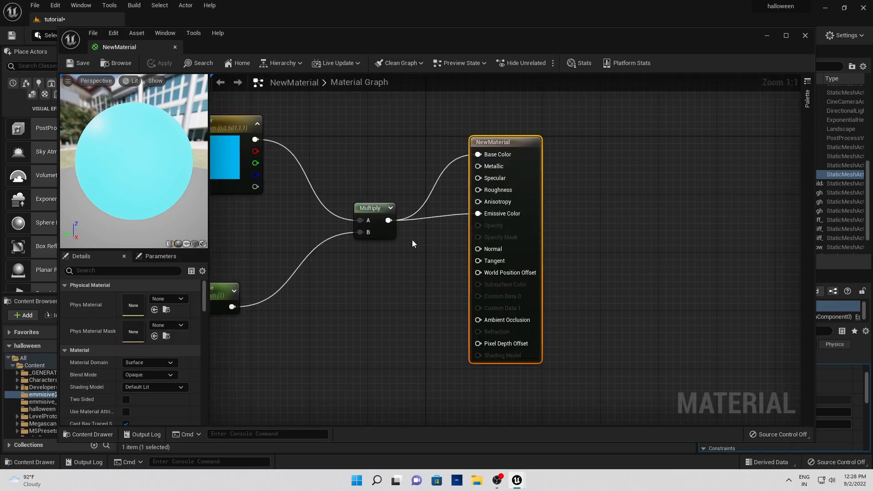
Step: Break the link from Multiply to Base Color, then save the material and close its editor
{"action": "right_click_drag", "start_coordinate": [412, 240], "coordinate": [516, 236]}
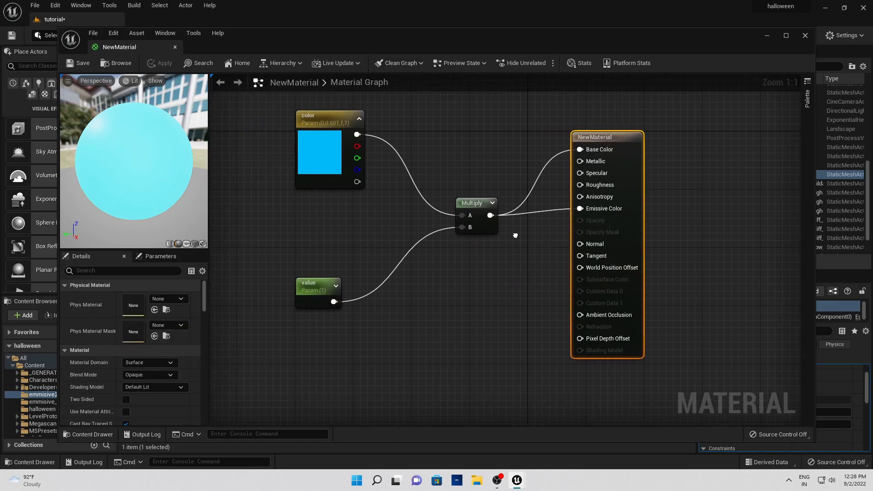
{"action": "left_click", "coordinate": [539, 175], "text": "alt"}
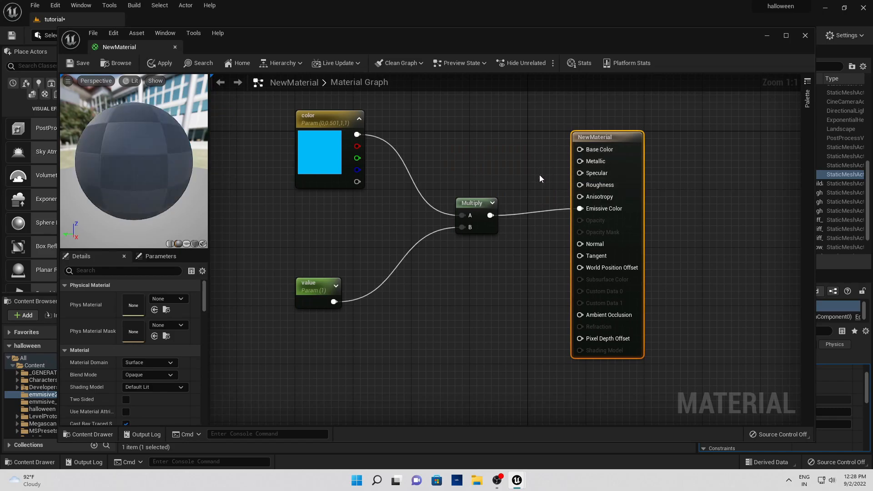
{"action": "left_click", "coordinate": [78, 63]}
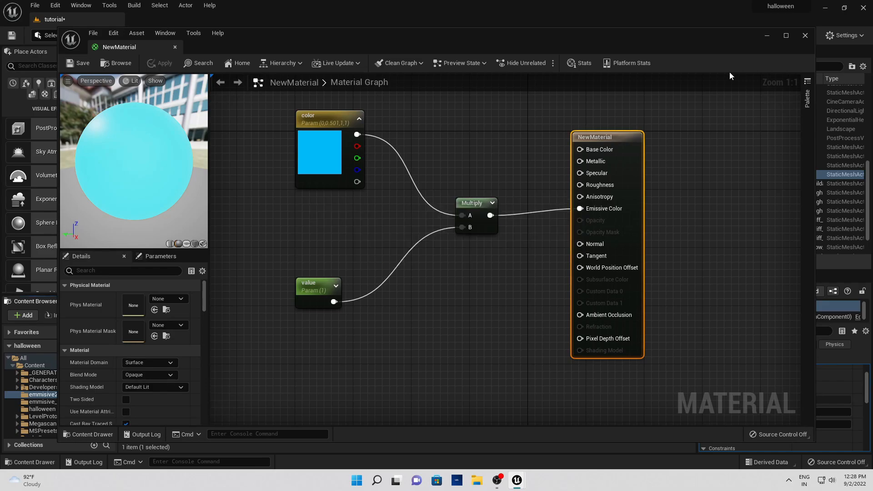
{"action": "left_click", "coordinate": [805, 35]}
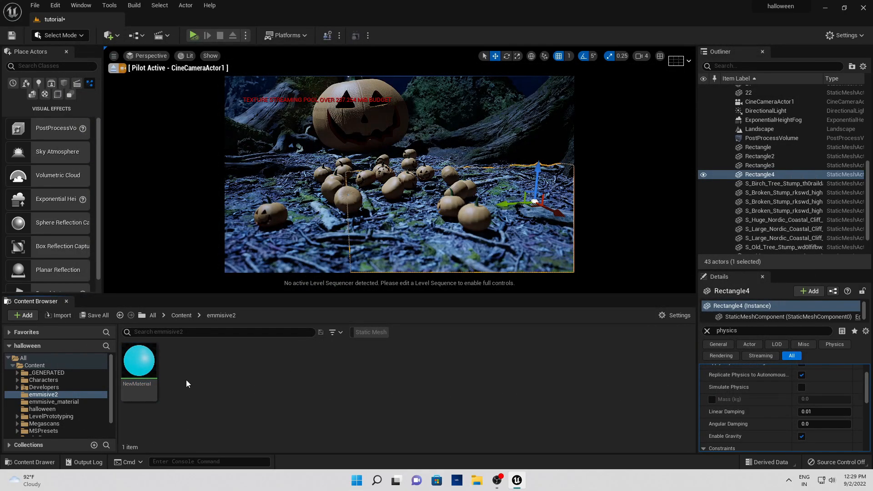
Step: Create a material instance from NewMaterial and give it a name starting with emmisive_sphere_mat
{"action": "right_click", "coordinate": [136, 362]}
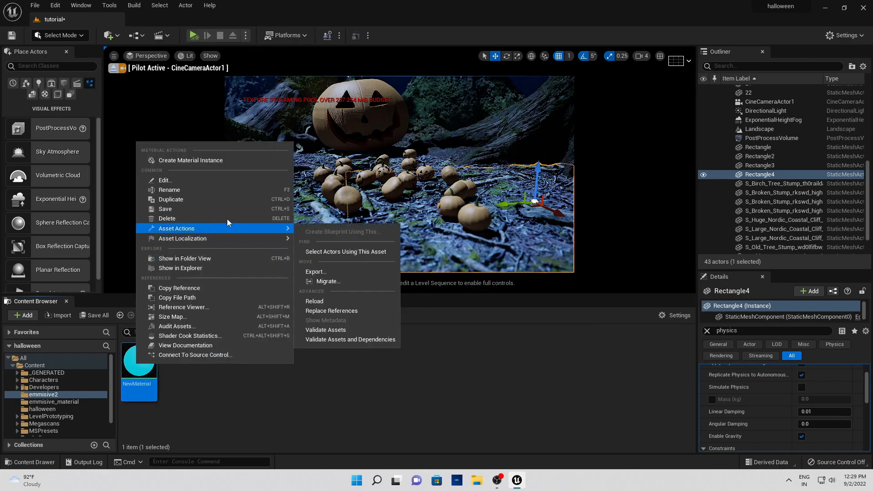
{"action": "left_click", "coordinate": [222, 161]}
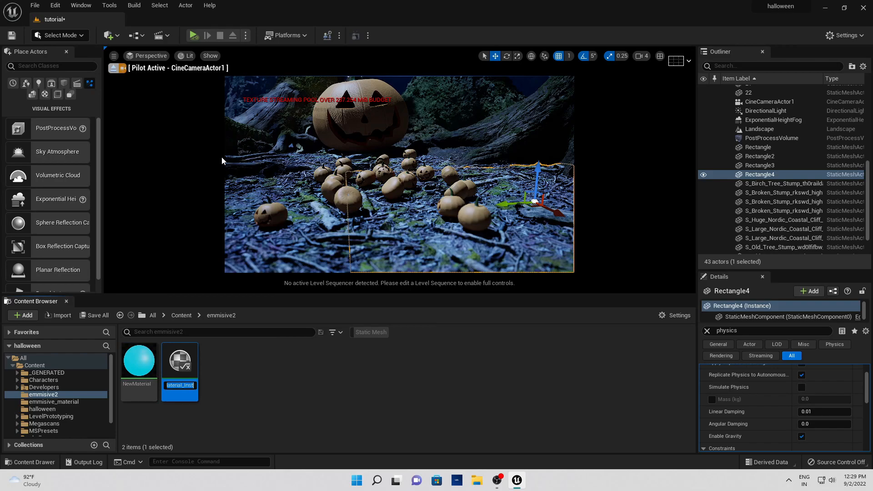
{"action": "type", "text": "emm"}
{"action": "key", "text": "Return"}
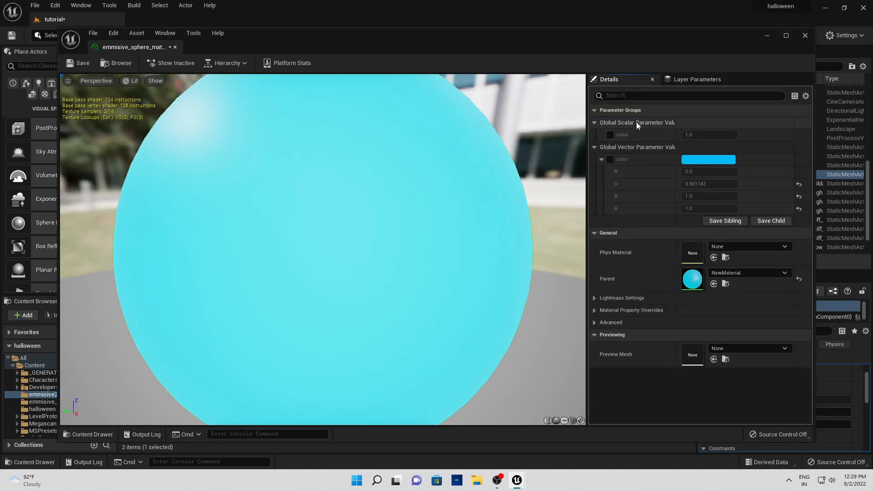
Step: Enable the value and color parameter overrides in the material instance and set the color to orange, with G 0.265757 and B 0
{"action": "left_click", "coordinate": [609, 135]}
{"action": "left_click", "coordinate": [610, 159]}
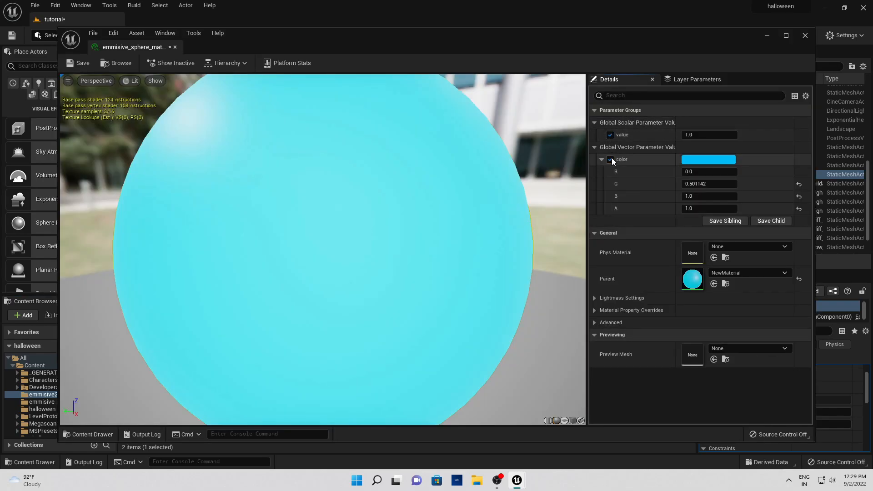
{"action": "left_click", "coordinate": [709, 160]}
{"action": "left_click_drag", "start_coordinate": [592, 249], "coordinate": [610, 255]}
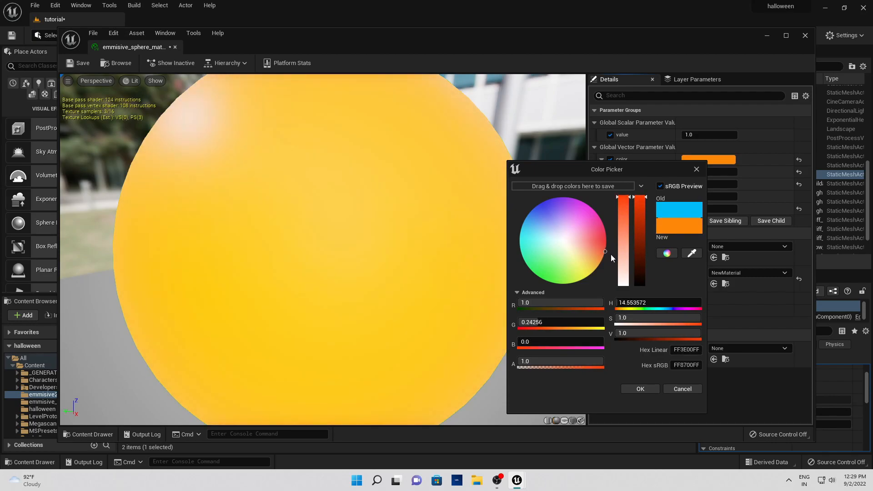
{"action": "left_click", "coordinate": [636, 387]}
Step: Set the material instance's value parameter to 3 and close its editor
{"action": "left_click_drag", "start_coordinate": [697, 135], "coordinate": [719, 135]}
{"action": "left_click", "coordinate": [693, 135]}
{"action": "type", "text": "2"}
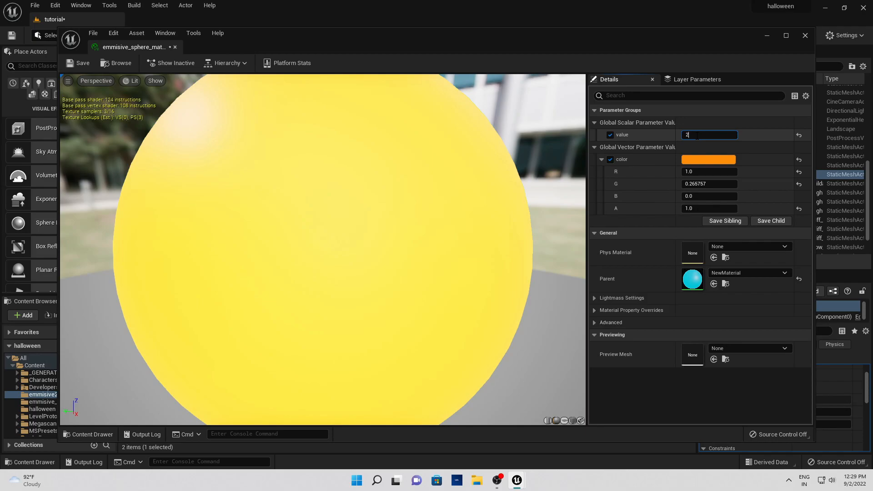
{"action": "key", "text": "Return"}
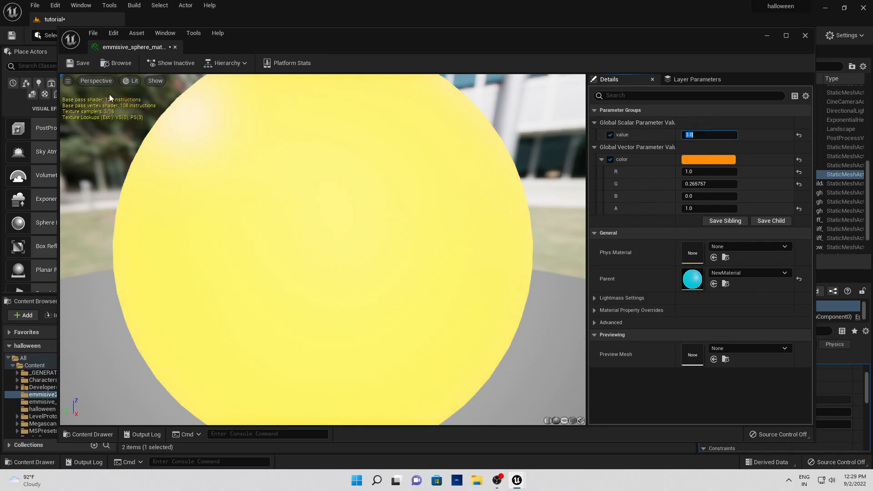
{"action": "left_click", "coordinate": [805, 35]}
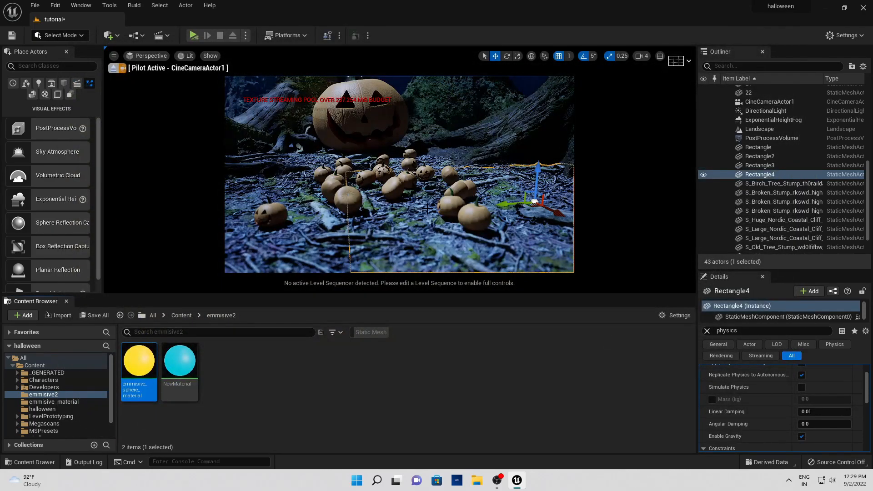
Step: Place a sphere shape at the large carved pumpkin, make it movable and scale it uniformly to about 0.46
{"action": "right_click_drag", "start_coordinate": [348, 182], "coordinate": [344, 157]}
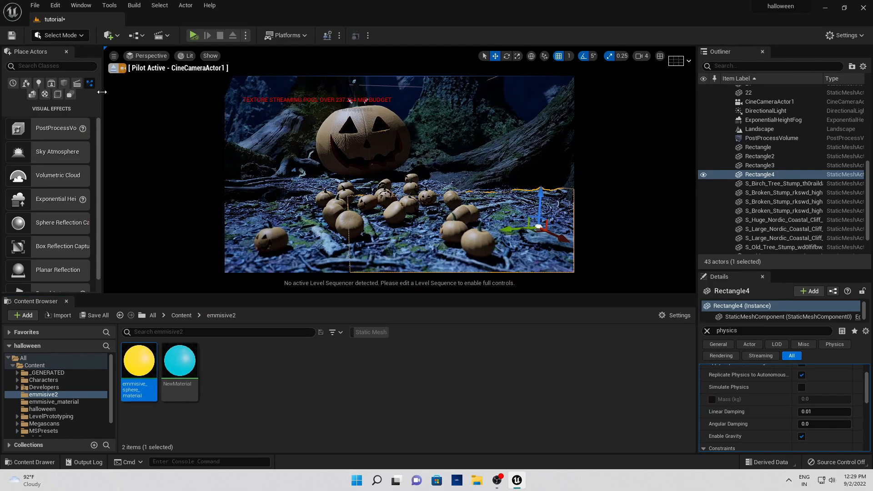
{"action": "left_click", "coordinate": [62, 86]}
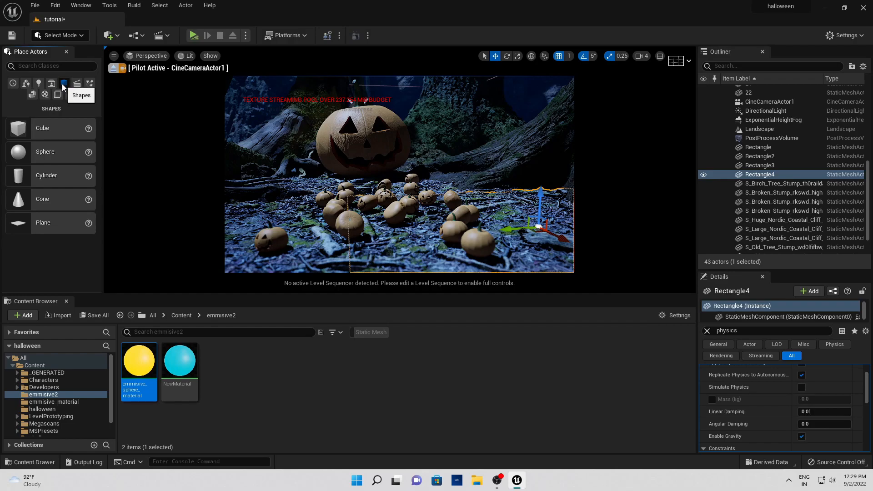
{"action": "left_click_drag", "start_coordinate": [45, 153], "coordinate": [376, 132]}
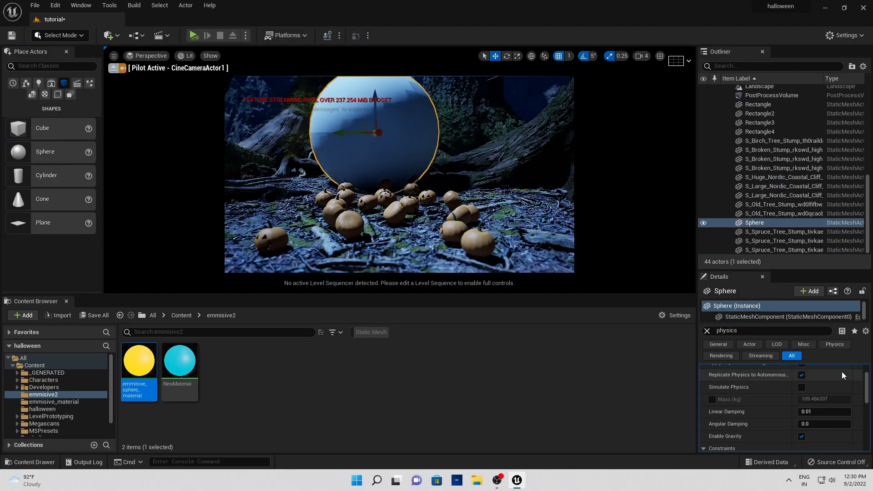
{"action": "left_click", "coordinate": [707, 331]}
{"action": "left_click", "coordinate": [845, 419]}
{"action": "left_click_drag", "start_coordinate": [845, 408], "coordinate": [820, 408]}
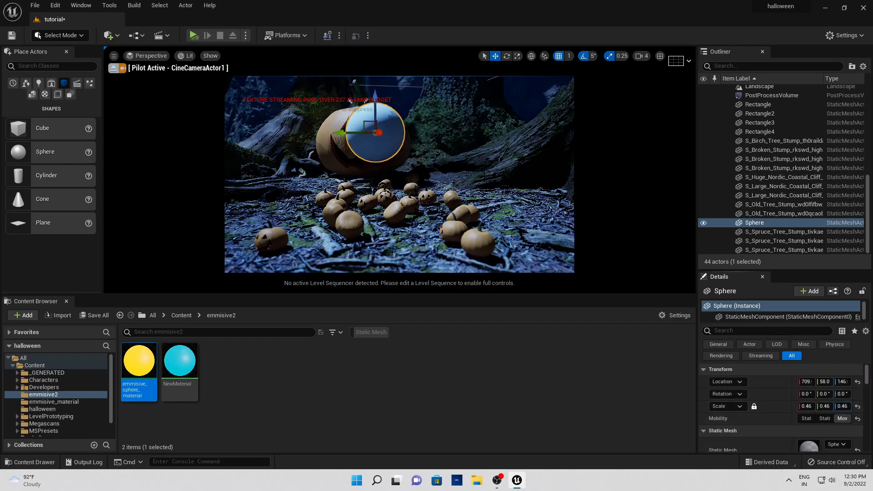
Step: Move the sphere inside the large pumpkin and assign it the yellow emmisive_sphere_material instance
{"action": "left_click_drag", "start_coordinate": [377, 133], "coordinate": [361, 124]}
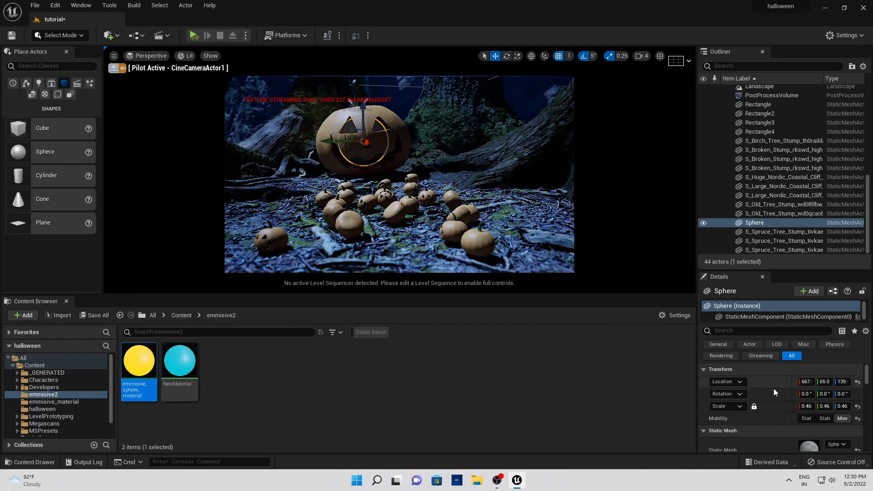
{"action": "scroll", "coordinate": [859, 395], "scroll_direction": "down", "scroll_amount": 2}
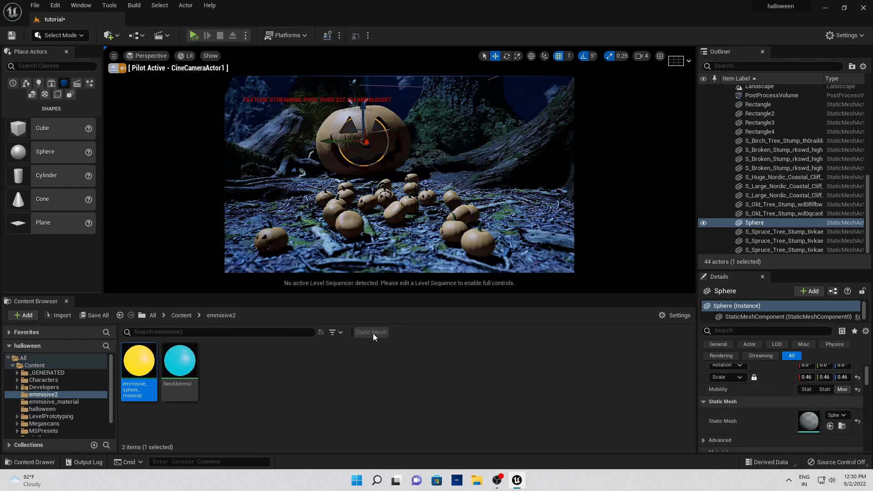
{"action": "scroll", "coordinate": [743, 393], "scroll_direction": "down", "scroll_amount": 2}
{"action": "left_click_drag", "start_coordinate": [138, 364], "coordinate": [834, 414]}
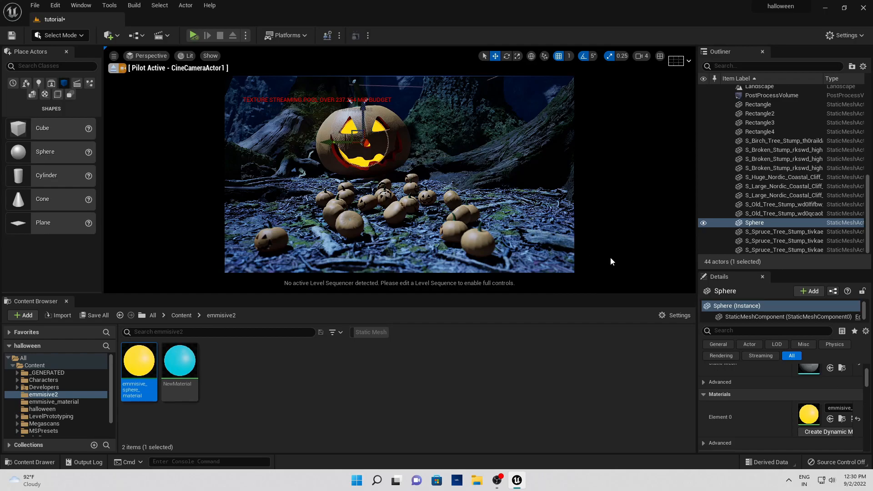
Step: Resize the glowing sphere to fill the large pumpkin, with a scale of about 0.65 in X and Y and 0.5 in Z
{"action": "scroll", "coordinate": [797, 389], "scroll_direction": "up", "scroll_amount": 5}
{"action": "left_click_drag", "start_coordinate": [807, 406], "coordinate": [838, 406]}
{"action": "left_click_drag", "start_coordinate": [361, 118], "coordinate": [363, 117]}
{"action": "left_click", "coordinate": [518, 55]}
{"action": "left_click_drag", "start_coordinate": [364, 112], "coordinate": [364, 117]}
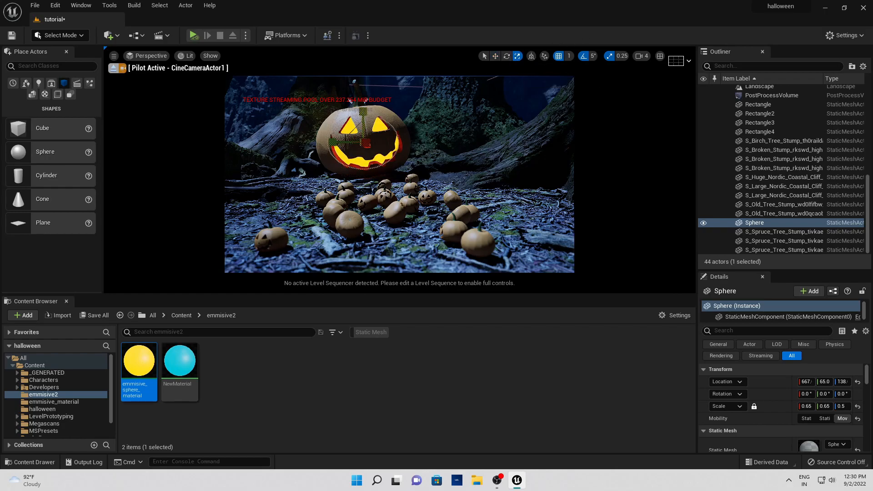
Step: Change the emmisive_sphere_material instance's color to a lighter orange, hex sRGB FFA224FF, and close its editor
{"action": "double_click", "coordinate": [139, 361]}
{"action": "left_click_drag", "start_coordinate": [678, 33], "coordinate": [117, 63]}
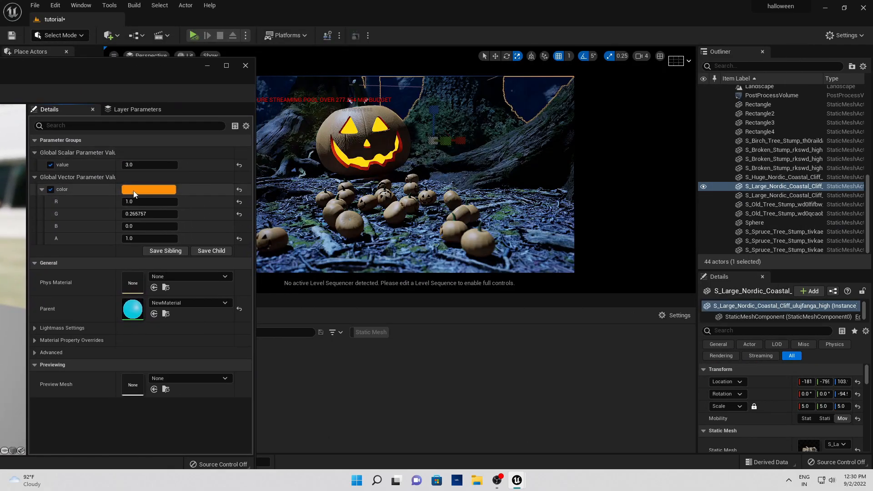
{"action": "left_click", "coordinate": [149, 190]}
{"action": "left_click", "coordinate": [229, 286]}
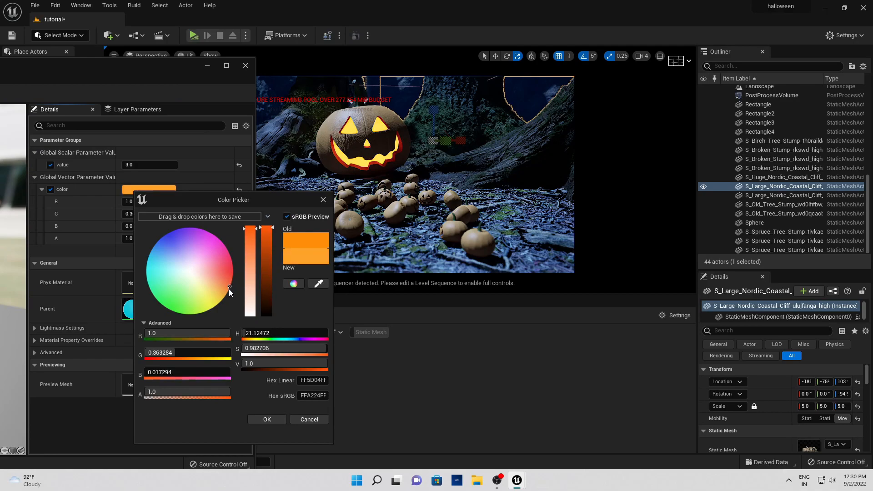
{"action": "left_click", "coordinate": [276, 421]}
{"action": "left_click_drag", "start_coordinate": [176, 71], "coordinate": [336, 86]}
{"action": "left_click_drag", "start_coordinate": [104, 87], "coordinate": [364, 100]}
{"action": "left_click_drag", "start_coordinate": [124, 98], "coordinate": [287, 105]}
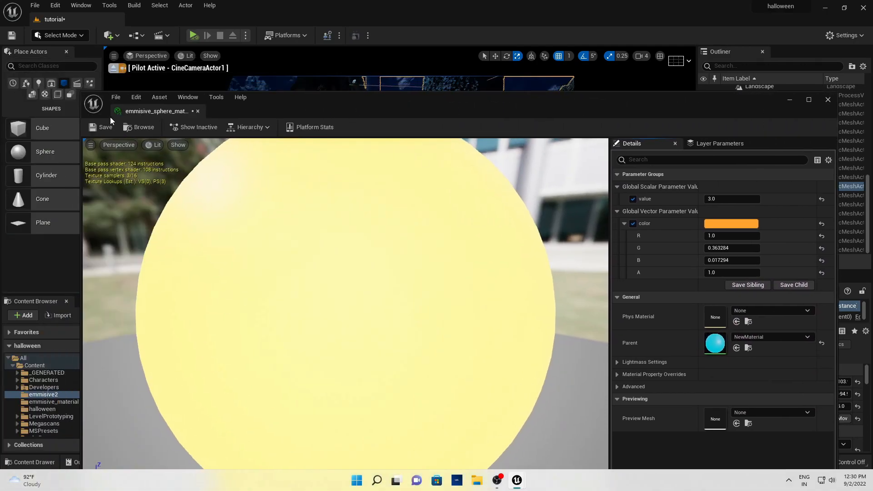
{"action": "left_click", "coordinate": [828, 100]}
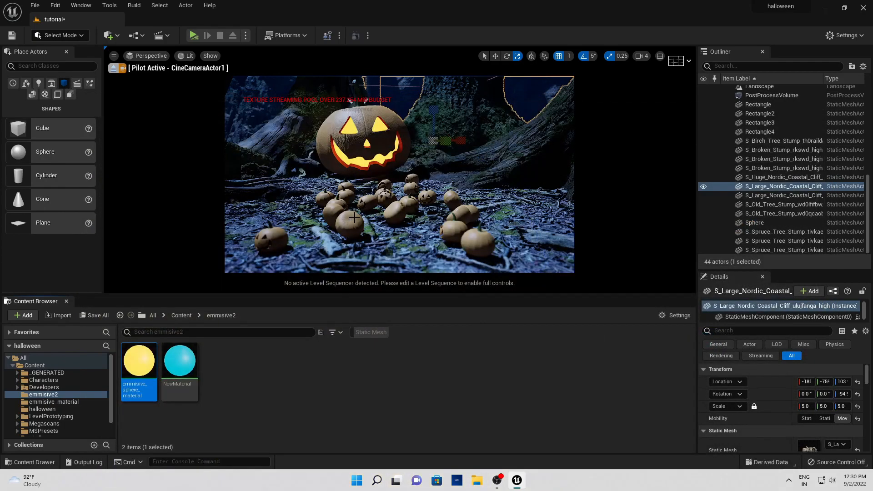
Step: Sample CineCameraActor1's manual focus distance at the small carved pumpkin in the foreground, about 45 cm
{"action": "right_click_drag", "start_coordinate": [399, 175], "coordinate": [405, 180]}
{"action": "mouse_move", "coordinate": [399, 174]}
{"action": "middle_mouse_down"}
{"action": "mouse_move", "coordinate": [383, 159]}
{"action": "mouse_move", "coordinate": [390, 162]}
{"action": "middle_mouse_up"}
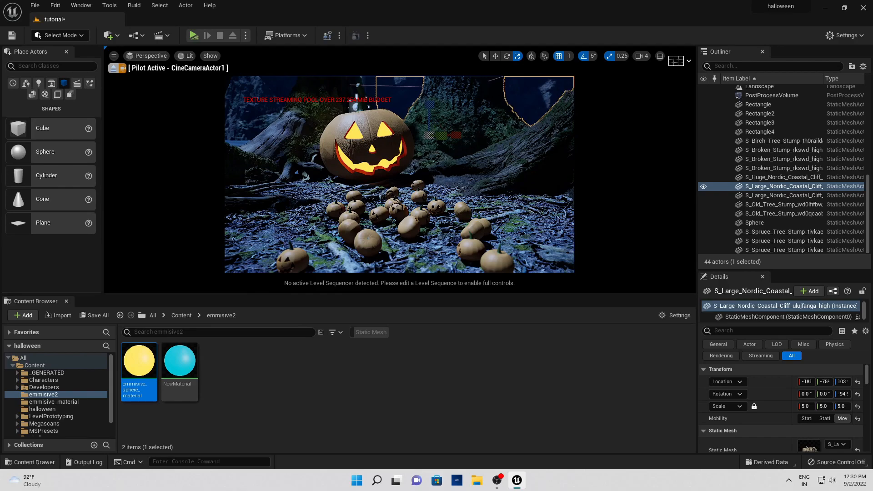
{"action": "middle_click_drag", "start_coordinate": [415, 220], "coordinate": [414, 238]}
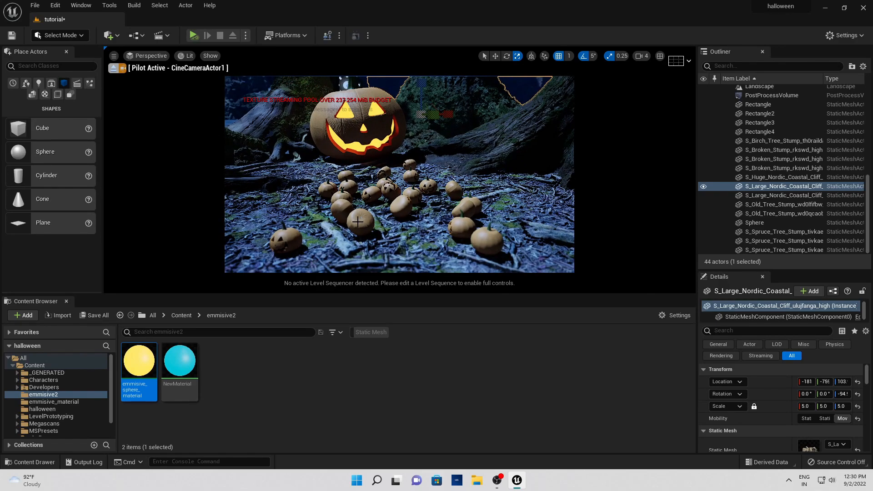
{"action": "right_click_drag", "start_coordinate": [415, 220], "coordinate": [399, 236]}
{"action": "middle_click_drag", "start_coordinate": [415, 220], "coordinate": [390, 223]}
{"action": "right_click_drag", "start_coordinate": [399, 175], "coordinate": [433, 195]}
{"action": "left_click_drag", "start_coordinate": [399, 175], "coordinate": [407, 159]}
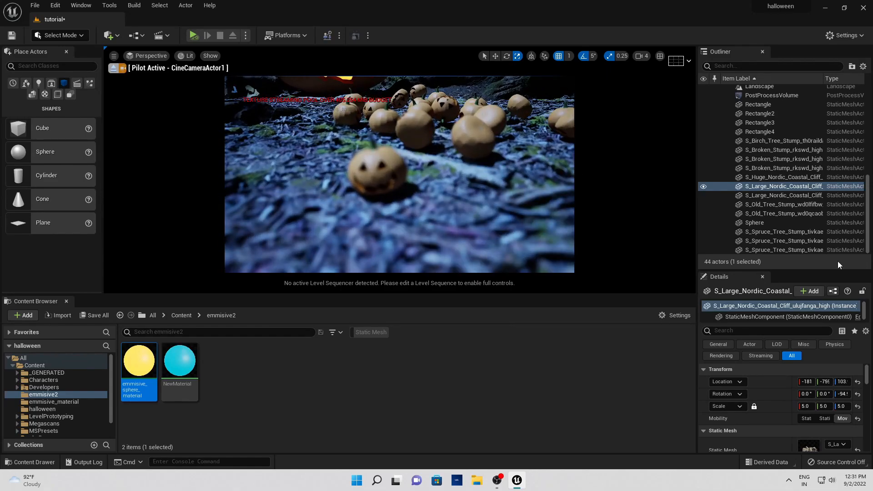
{"action": "scroll", "coordinate": [814, 121], "scroll_direction": "up", "scroll_amount": 5}
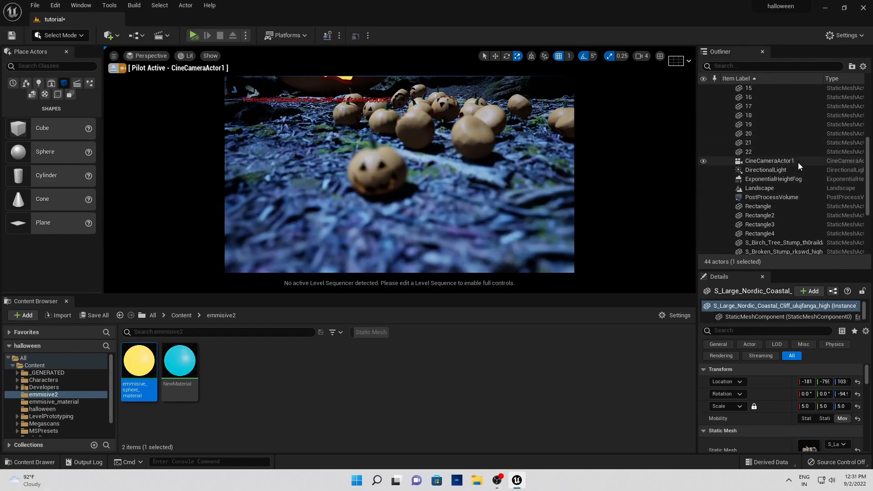
{"action": "left_click", "coordinate": [799, 163]}
{"action": "scroll", "coordinate": [841, 438], "scroll_direction": "down", "scroll_amount": 4}
{"action": "left_click", "coordinate": [844, 437]}
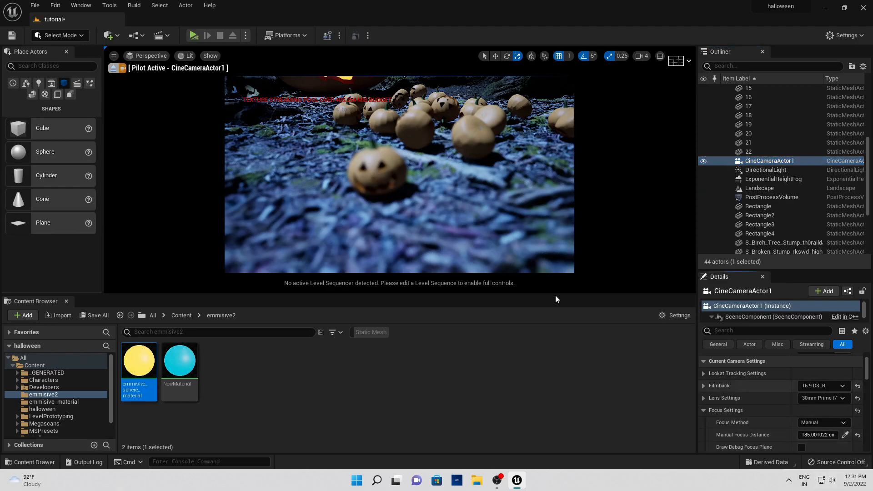
{"action": "left_click", "coordinate": [427, 176]}
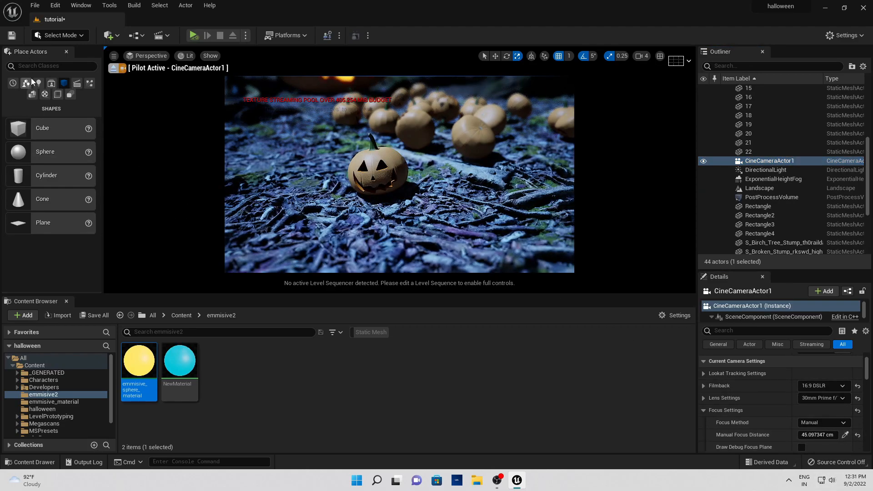
Step: Place a second sphere near the small carved pumpkin, make it movable and scale it uniformly to 0.07
{"action": "left_click_drag", "start_coordinate": [45, 148], "coordinate": [311, 157]}
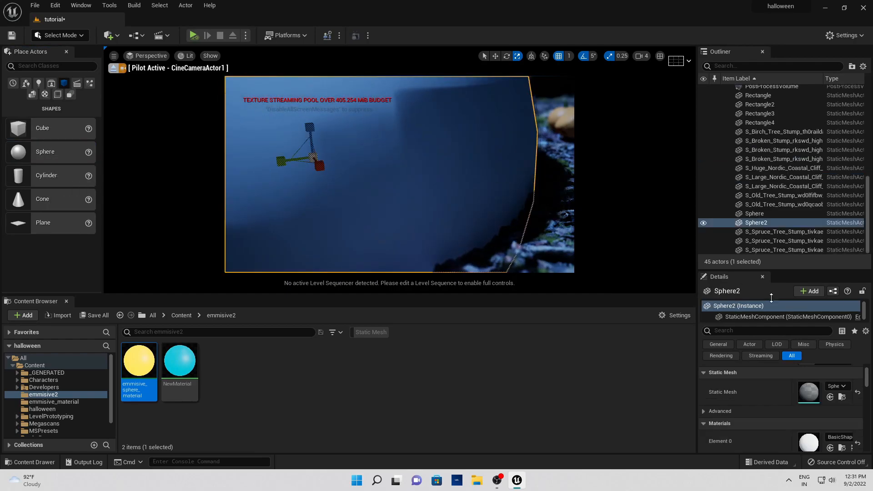
{"action": "left_click", "coordinate": [842, 419]}
{"action": "left_click", "coordinate": [842, 406]}
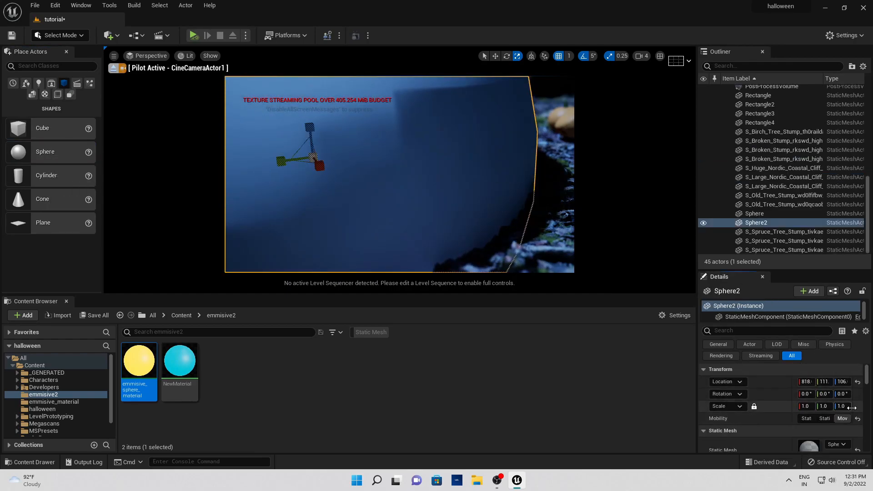
{"action": "type", "text": "0.05"}
{"action": "key", "text": "Return"}
{"action": "type", "text": "0.07"}
{"action": "key", "text": "Return"}
Step: Move the small sphere along its axes until it sits inside the small carved pumpkin
{"action": "left_click", "coordinate": [496, 56]}
{"action": "left_click_drag", "start_coordinate": [320, 165], "coordinate": [344, 205]}
{"action": "left_click_drag", "start_coordinate": [375, 174], "coordinate": [376, 147]}
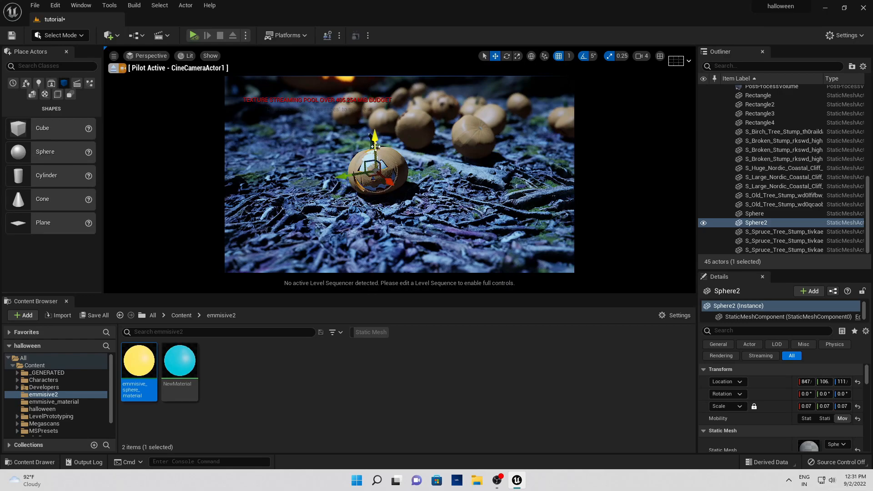
{"action": "left_click_drag", "start_coordinate": [389, 182], "coordinate": [354, 175]}
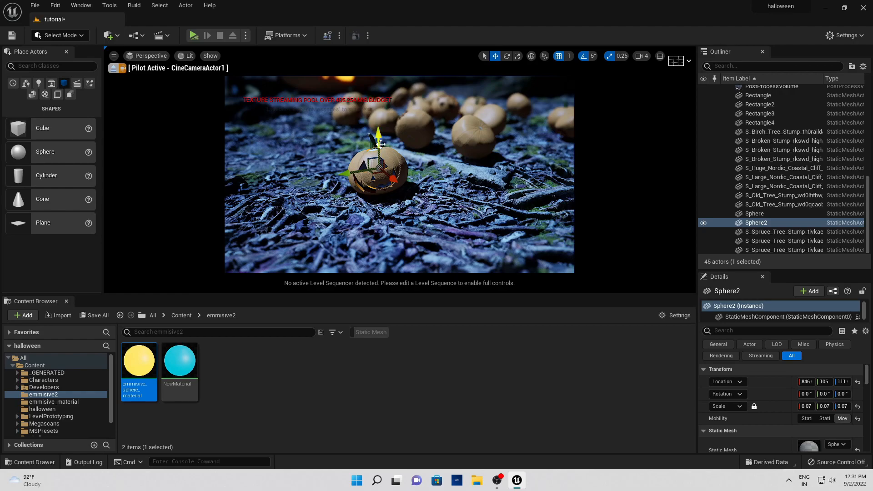
{"action": "left_click_drag", "start_coordinate": [380, 143], "coordinate": [378, 147]}
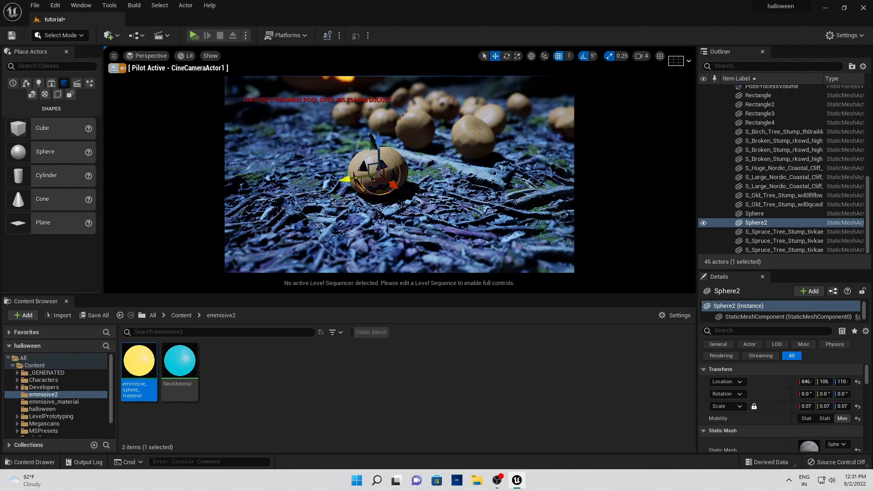
Step: Assign the emmisive_sphere_material instance to the sphere inside the small carved pumpkin
{"action": "scroll", "coordinate": [819, 428], "scroll_direction": "down", "scroll_amount": 3}
{"action": "left_click_drag", "start_coordinate": [162, 368], "coordinate": [805, 430]}
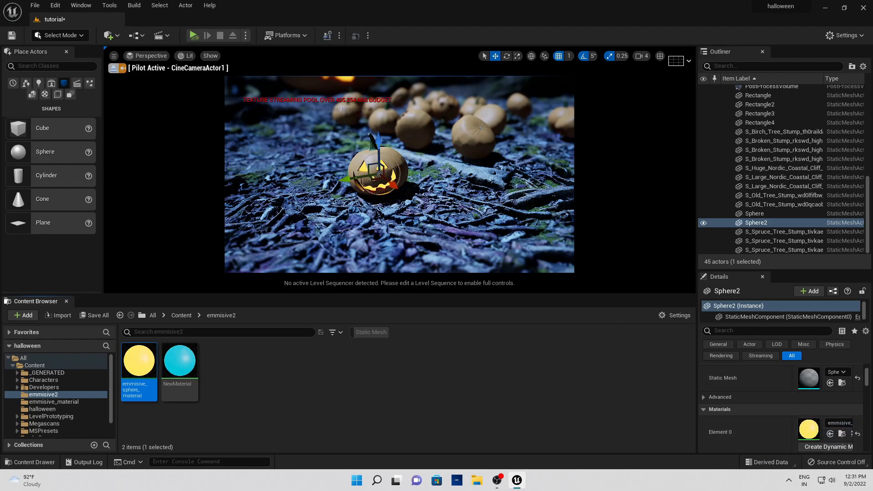
{"action": "left_click", "coordinate": [438, 190]}
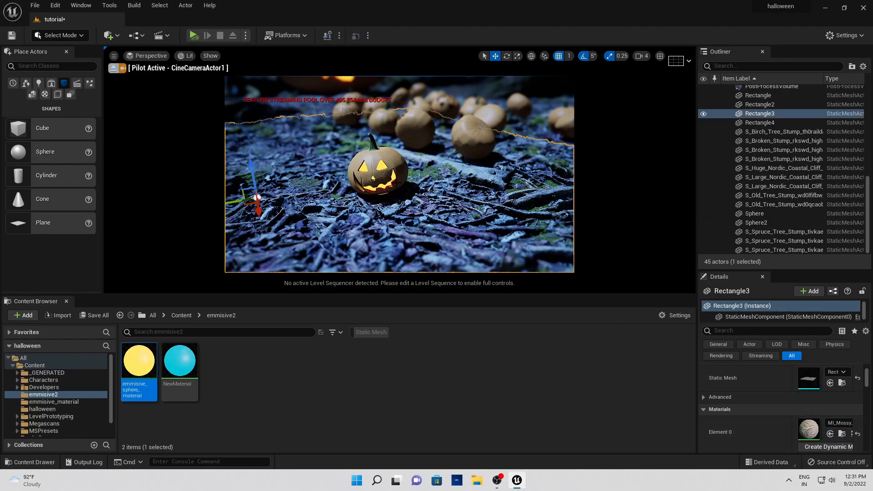
{"action": "left_click", "coordinate": [377, 180]}
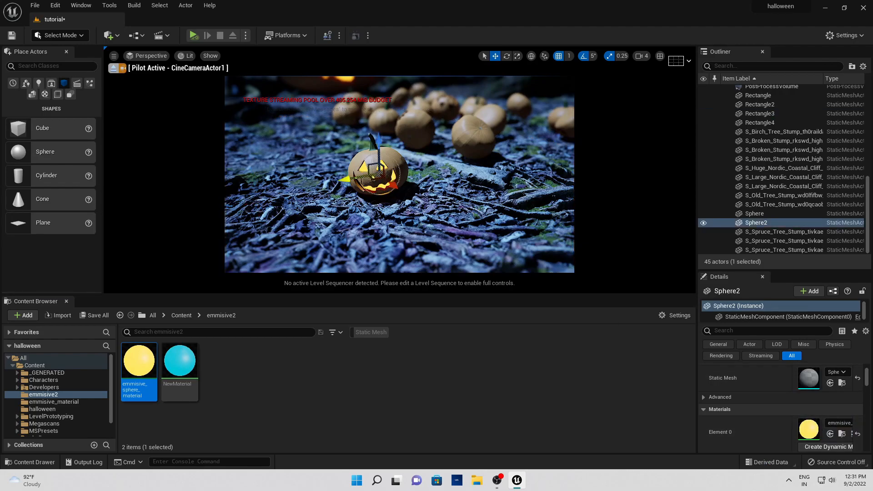
Step: Sample a manual focus distance of about 149.4 cm for CineCameraActor1 and reframe the shot on the scattered pumpkins and the large one
{"action": "left_click", "coordinate": [426, 186]}
{"action": "right_click_drag", "start_coordinate": [425, 185], "coordinate": [393, 152]}
{"action": "right_click_drag", "start_coordinate": [448, 176], "coordinate": [465, 200]}
{"action": "right_click_drag", "start_coordinate": [413, 191], "coordinate": [413, 191]}
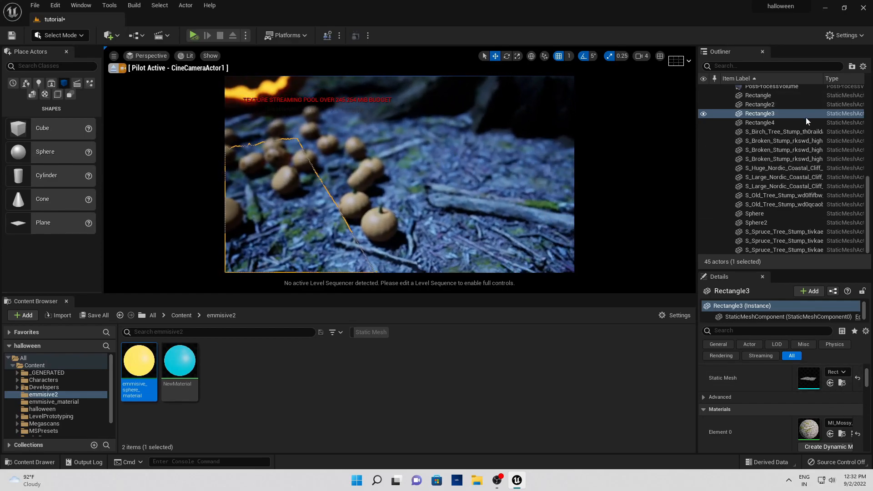
{"action": "scroll", "coordinate": [806, 118], "scroll_direction": "up", "scroll_amount": 5}
{"action": "left_click", "coordinate": [791, 182]}
{"action": "left_click", "coordinate": [847, 421]}
{"action": "left_click", "coordinate": [467, 187]}
{"action": "right_click_drag", "start_coordinate": [437, 154], "coordinate": [395, 132]}
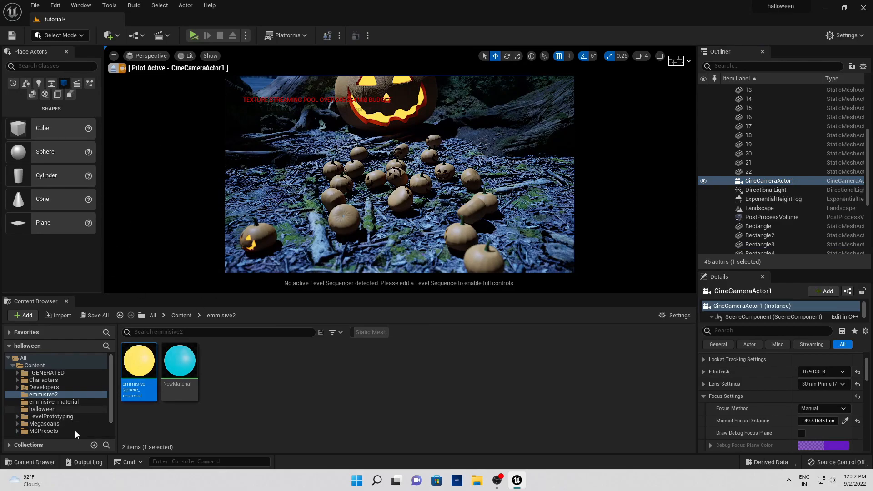
Step: Place the MI_Blood_Stain_shdwbbkc_8K decal from the Megascans decals on the ground in front of the scattered pumpkins
{"action": "scroll", "coordinate": [56, 404], "scroll_direction": "down", "scroll_amount": 2}
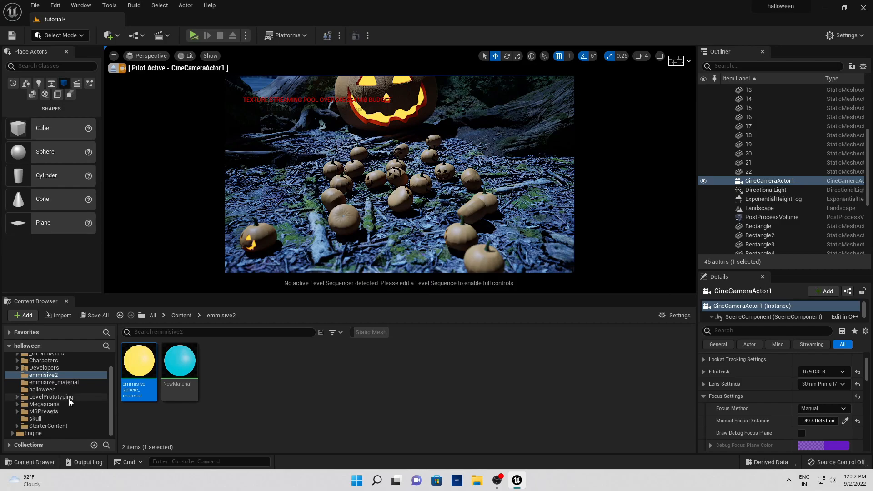
{"action": "left_click", "coordinate": [68, 403]}
{"action": "left_click", "coordinate": [17, 404]}
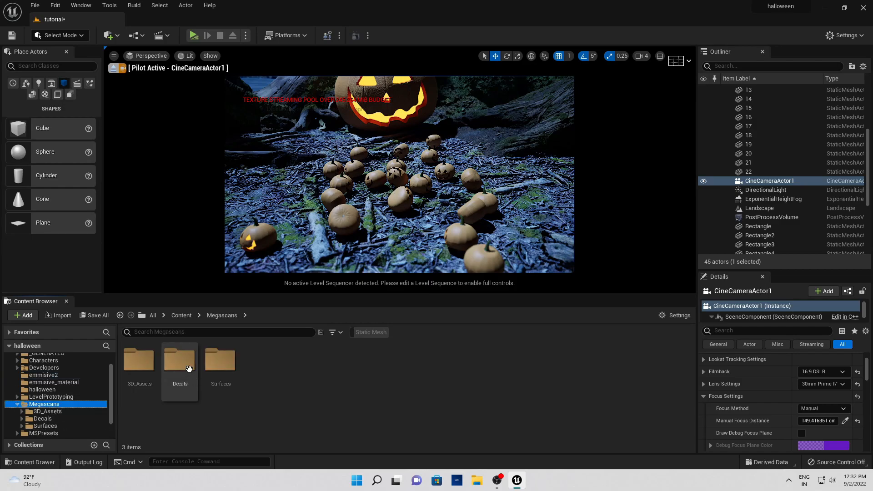
{"action": "double_click", "coordinate": [179, 361]}
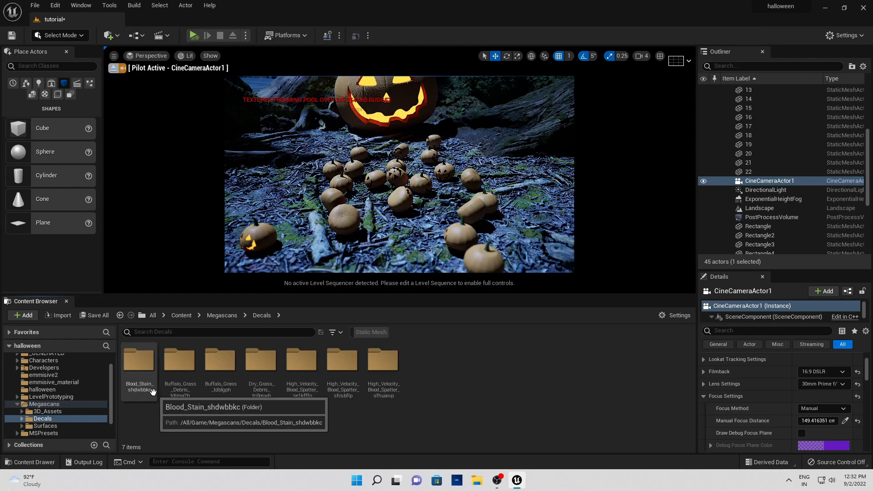
{"action": "double_click", "coordinate": [139, 362]}
{"action": "left_click_drag", "start_coordinate": [137, 360], "coordinate": [372, 239]}
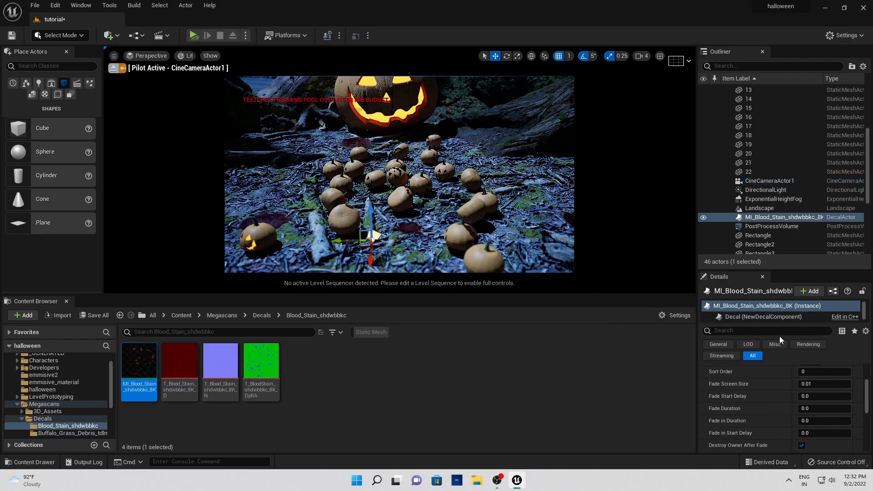
Step: Scale the blood stain decal uniformly to 0.12 and move it to the ground beside the large carved pumpkin
{"action": "scroll", "coordinate": [801, 387], "scroll_direction": "up", "scroll_amount": 5}
{"action": "left_click_drag", "start_coordinate": [843, 406], "coordinate": [802, 407]}
{"action": "left_click_drag", "start_coordinate": [372, 234], "coordinate": [298, 145]}
Step: Place the High_Velocity_Blood_Spatter_se1kfffp decal on the ground among the scattered pumpkins
{"action": "left_click", "coordinate": [56, 433]}
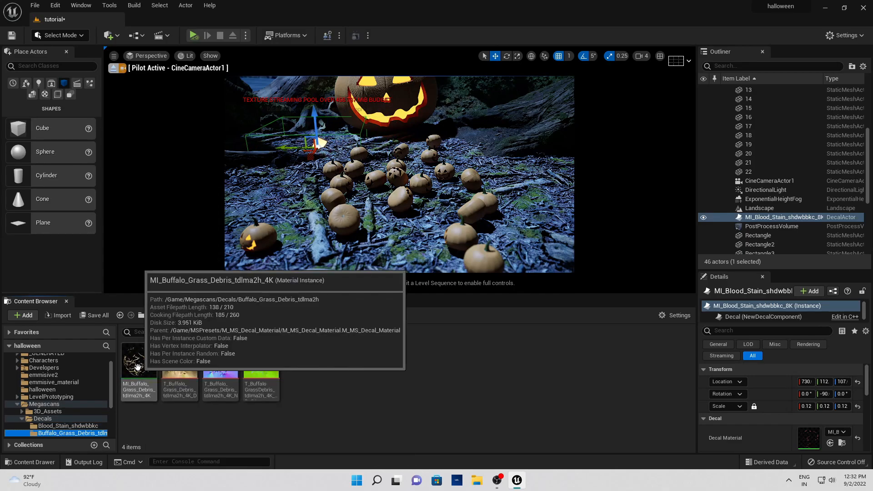
{"action": "scroll", "coordinate": [68, 412], "scroll_direction": "down", "scroll_amount": 2}
{"action": "left_click", "coordinate": [84, 434]}
{"action": "left_click", "coordinate": [68, 426]}
{"action": "left_click_drag", "start_coordinate": [139, 362], "coordinate": [377, 215]}
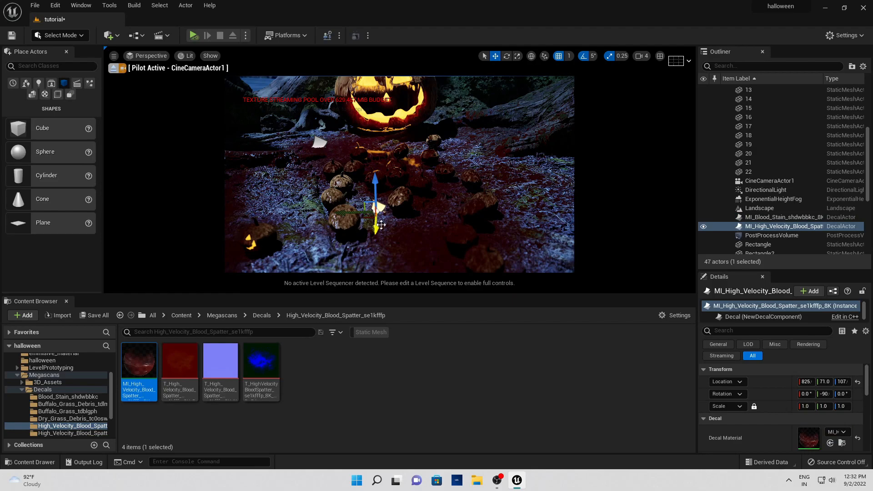
Step: Scale the se1kfffp blood spatter decal uniformly to 0.28 and move it back next to the blood stain decal
{"action": "type", "text": "0.28"}
{"action": "key", "text": "Return"}
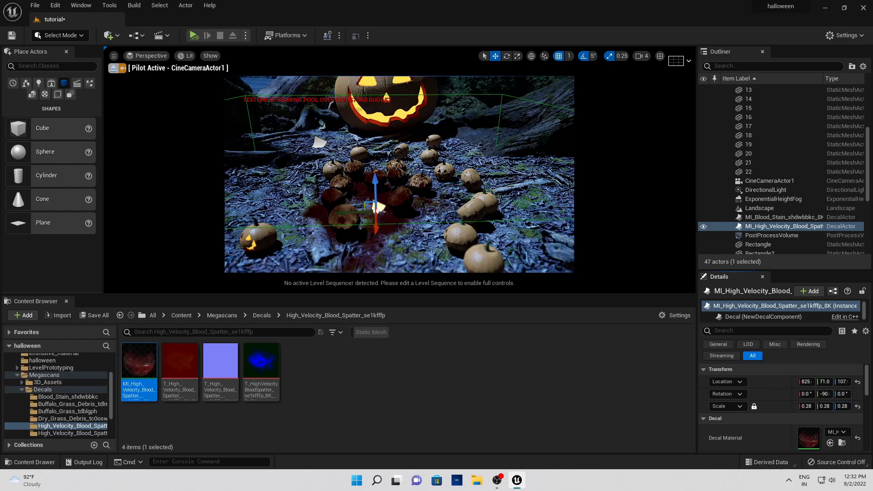
{"action": "left_click_drag", "start_coordinate": [376, 206], "coordinate": [339, 151]}
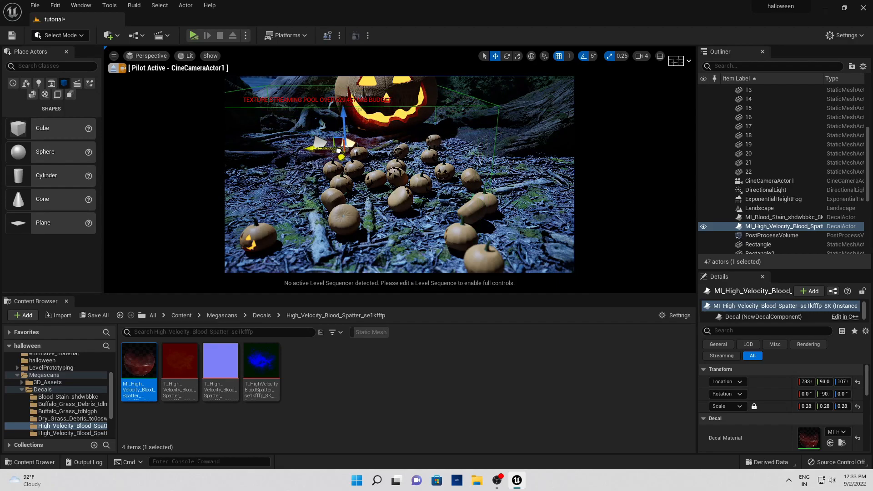
Step: Add the High_Velocity_Blood_Spatter_sfcsbflp decal, scale it uniformly to 0.38 and move it to the middle of the scattered pumpkins
{"action": "left_click", "coordinate": [73, 433]}
{"action": "left_click_drag", "start_coordinate": [154, 355], "coordinate": [420, 210]}
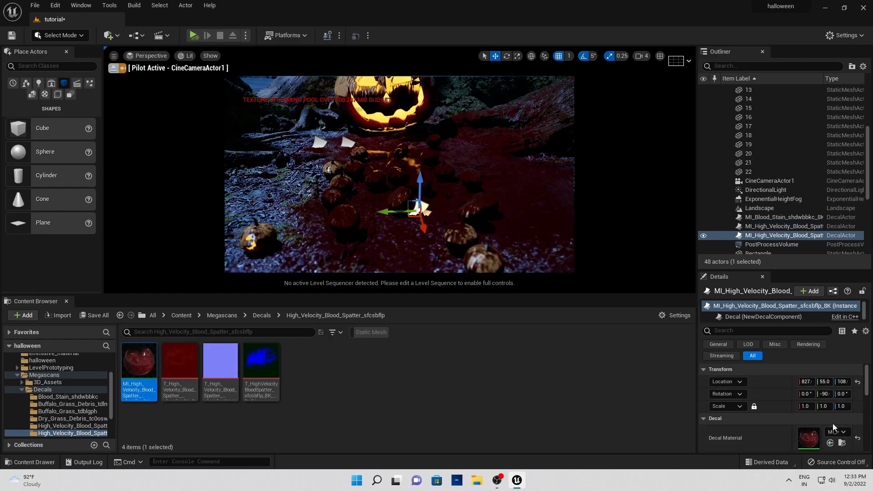
{"action": "mouse_move", "coordinate": [842, 407]}
{"action": "left_mouse_down"}
{"action": "mouse_move", "coordinate": [811, 407]}
{"action": "mouse_move", "coordinate": [842, 406]}
{"action": "left_mouse_up"}
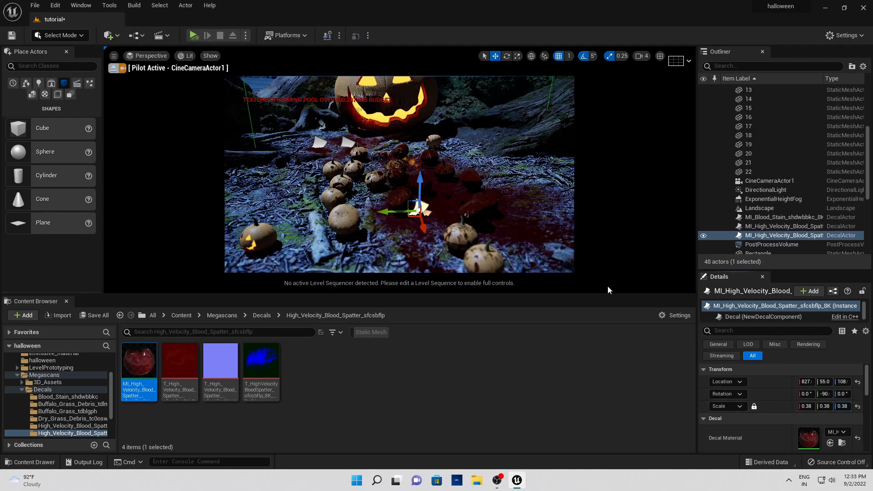
{"action": "left_click_drag", "start_coordinate": [427, 226], "coordinate": [401, 192]}
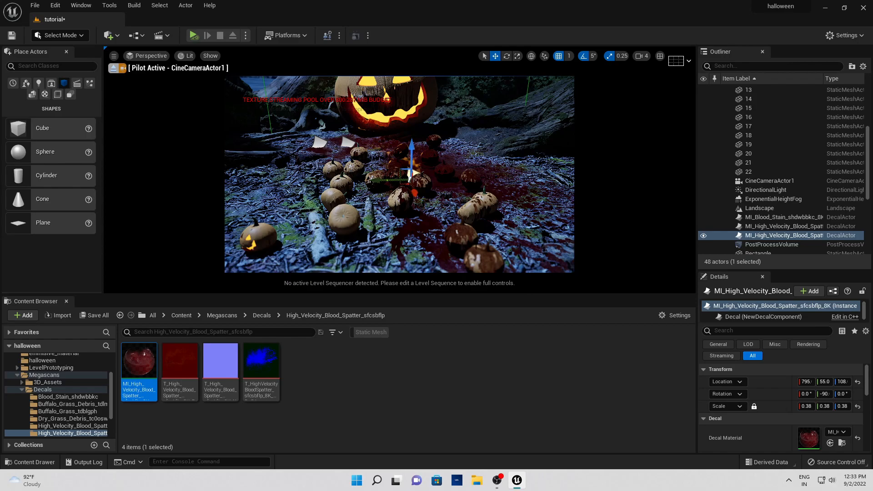
Step: Turn off Receives Decals for the small pumpkins 2 through 22 together
{"action": "left_click_drag", "start_coordinate": [800, 272], "coordinate": [801, 367]}
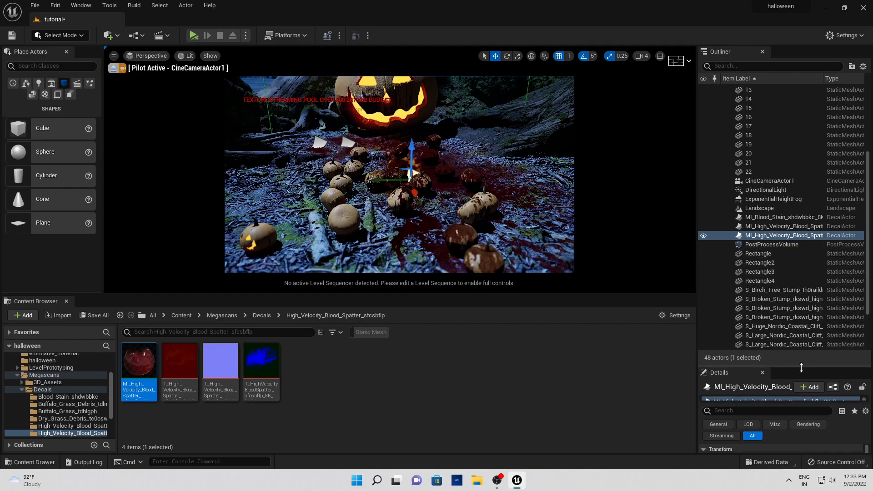
{"action": "scroll", "coordinate": [787, 200], "scroll_direction": "up", "scroll_amount": 2}
{"action": "left_click", "coordinate": [769, 229]}
{"action": "scroll", "coordinate": [769, 229], "scroll_direction": "up", "scroll_amount": 3}
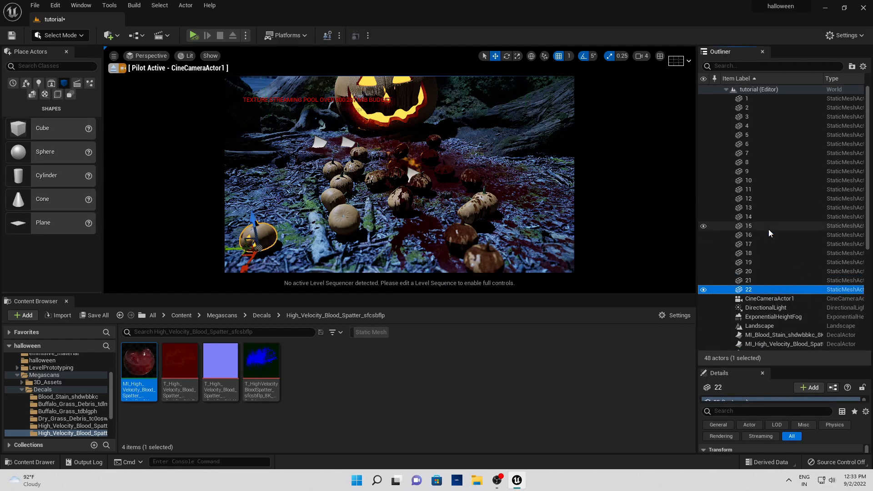
{"action": "left_click", "coordinate": [755, 108], "text": "shift"}
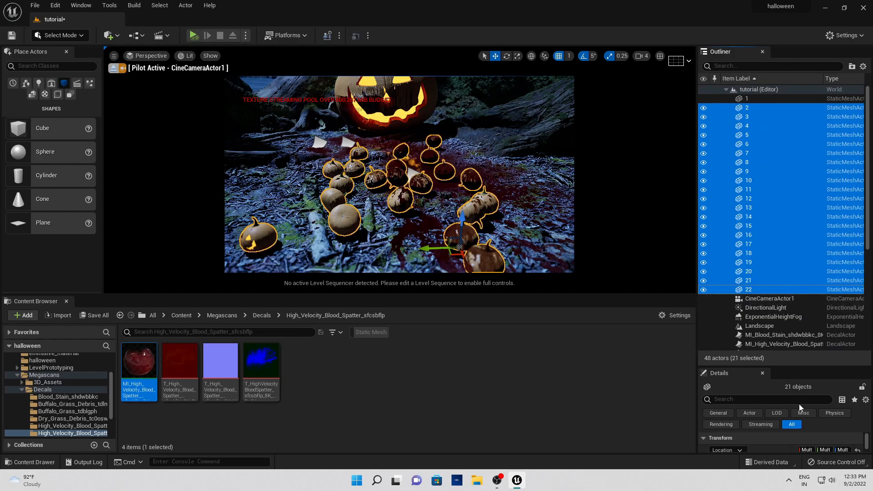
{"action": "left_click_drag", "start_coordinate": [781, 366], "coordinate": [782, 280]}
{"action": "left_click", "coordinate": [764, 314]}
{"action": "type", "text": "dec"}
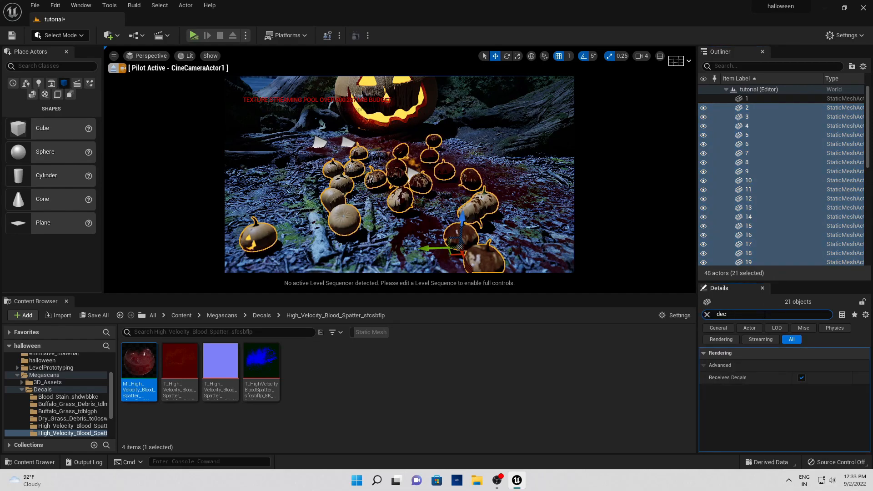
{"action": "left_click", "coordinate": [801, 379]}
{"action": "left_click", "coordinate": [542, 199]}
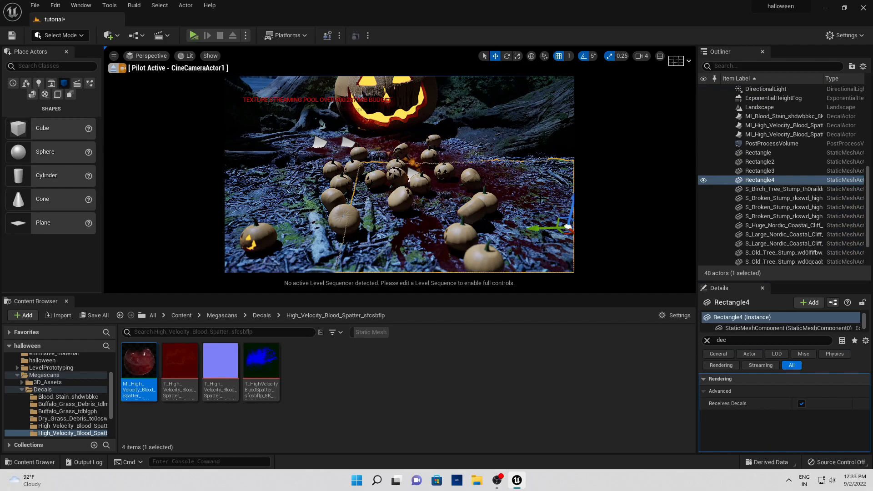
Step: Set the DirectionalLight's intensity to 5 lux
{"action": "mouse_move", "coordinate": [541, 199]}
{"action": "right_mouse_down"}
{"action": "mouse_move", "coordinate": [522, 196]}
{"action": "mouse_move", "coordinate": [539, 194]}
{"action": "mouse_move", "coordinate": [532, 196]}
{"action": "mouse_move", "coordinate": [544, 205]}
{"action": "mouse_move", "coordinate": [539, 200]}
{"action": "right_mouse_up"}
{"action": "left_click", "coordinate": [796, 88]}
{"action": "scroll", "coordinate": [796, 89], "scroll_direction": "up", "scroll_amount": 3}
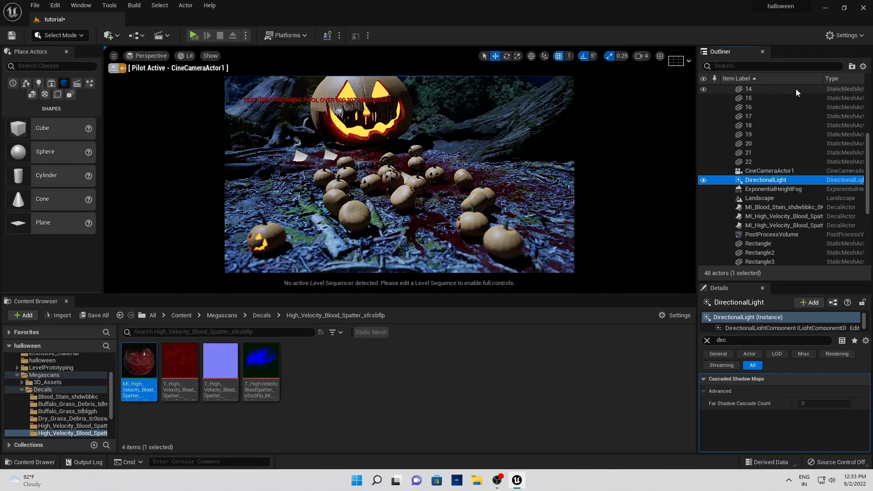
{"action": "left_click", "coordinate": [707, 340]}
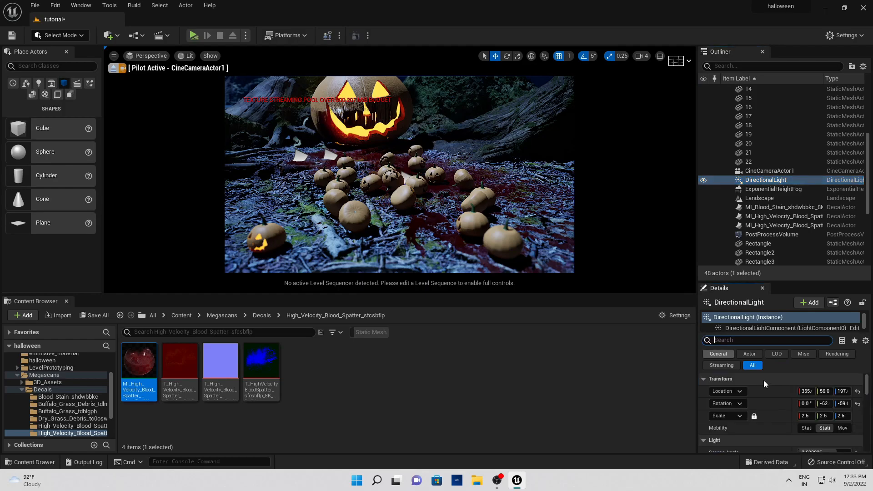
{"action": "scroll", "coordinate": [827, 422], "scroll_direction": "down", "scroll_amount": 5}
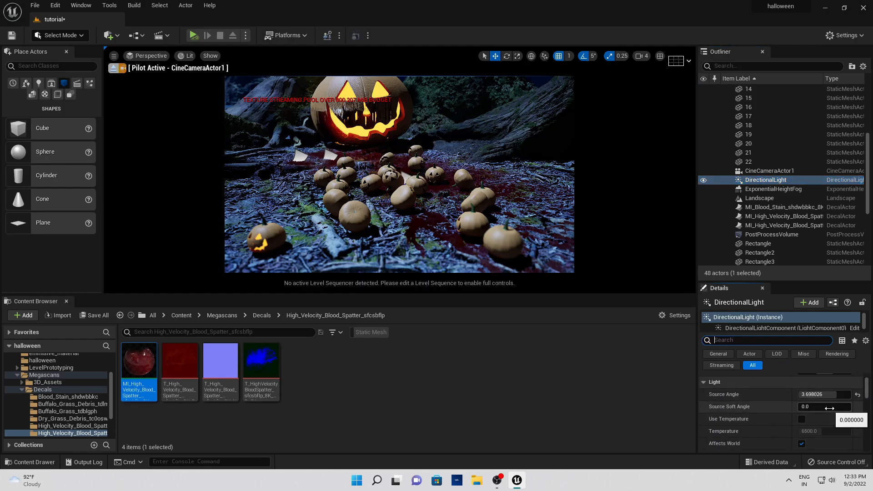
{"action": "scroll", "coordinate": [830, 412], "scroll_direction": "down", "scroll_amount": 1}
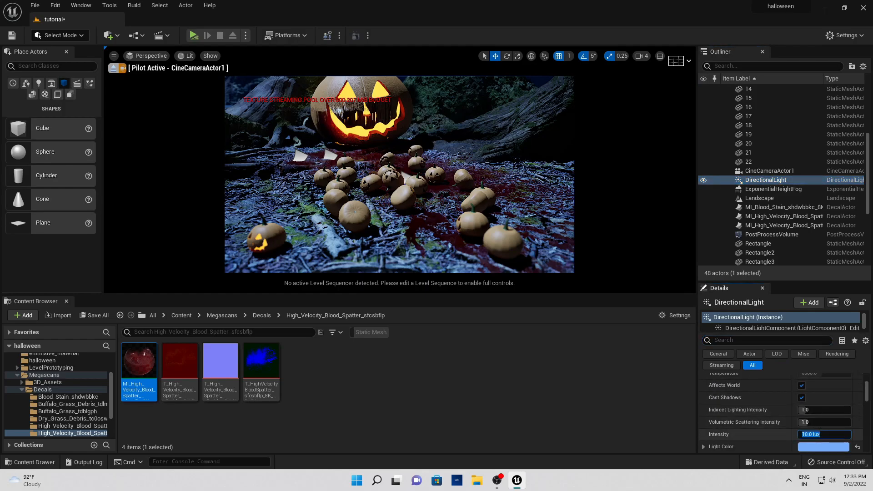
{"action": "type", "text": "5"}
{"action": "key", "text": "Return"}
Step: Reframe the cine camera lower so the whole large carved pumpkin is in shot, and enlarge the viewport by hiding the Content Browser
{"action": "key", "text": "q"}
{"action": "key", "text": "a"}
{"action": "key", "text": "s"}
{"action": "key", "text": "w"}
{"action": "key", "text": "ctrl+space"}
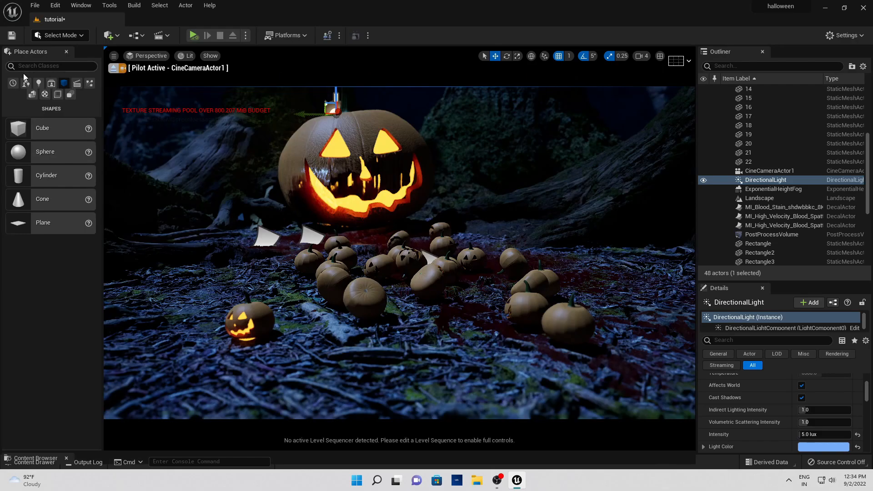
Step: Place a rect light above the ground beside the large carved pumpkin and rotate it to shine down at an angle
{"action": "left_click", "coordinate": [38, 83]}
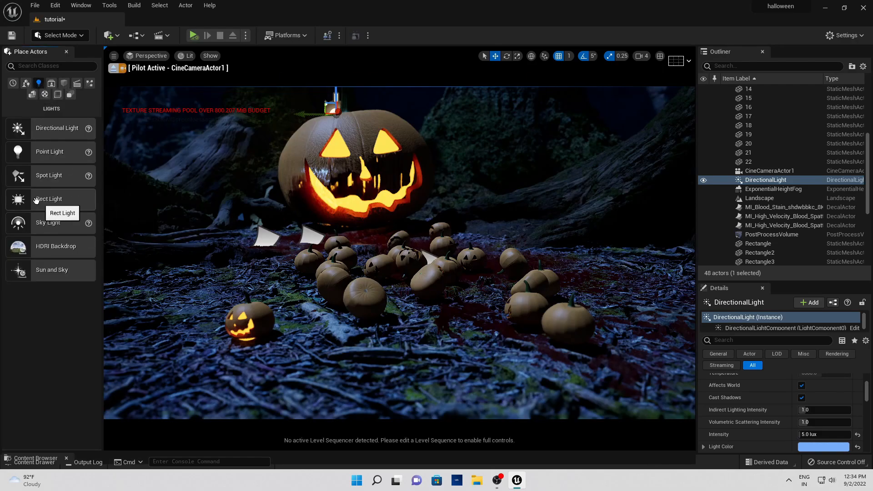
{"action": "left_click_drag", "start_coordinate": [53, 199], "coordinate": [503, 198]}
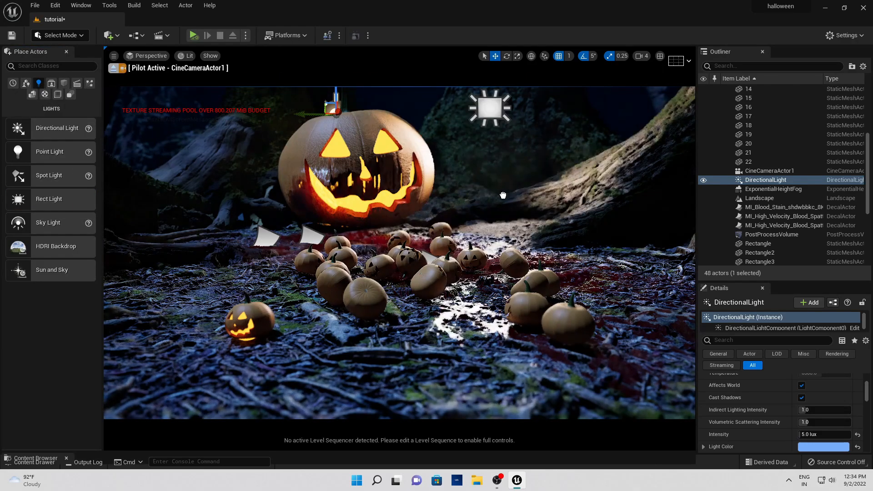
{"action": "left_click", "coordinate": [506, 56]}
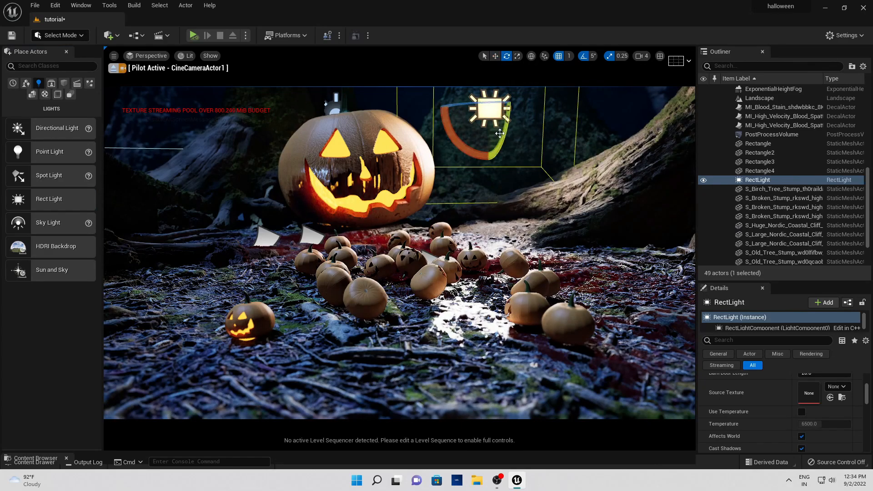
{"action": "left_click_drag", "start_coordinate": [489, 104], "coordinate": [501, 15]}
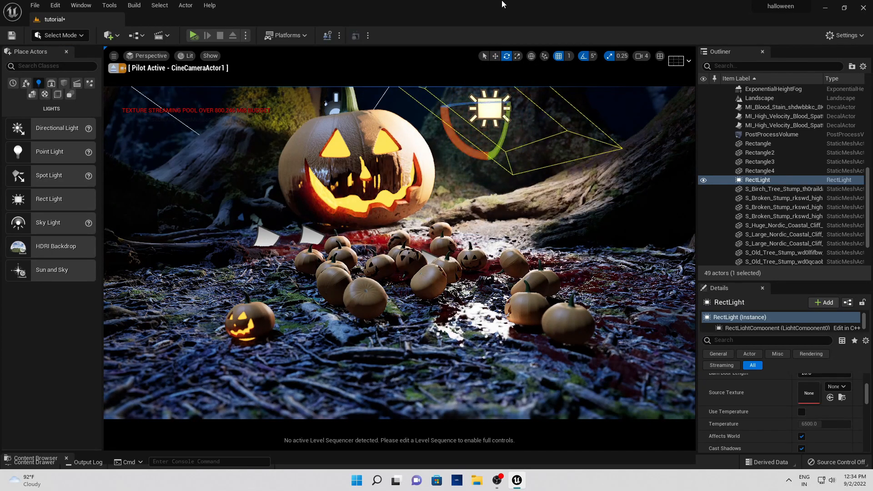
Step: Move the rect light back and raise it high above the scene, out of the camera frame
{"action": "left_click", "coordinate": [496, 56]}
{"action": "left_click_drag", "start_coordinate": [492, 101], "coordinate": [460, 156]}
{"action": "left_click_drag", "start_coordinate": [455, 126], "coordinate": [457, 40]}
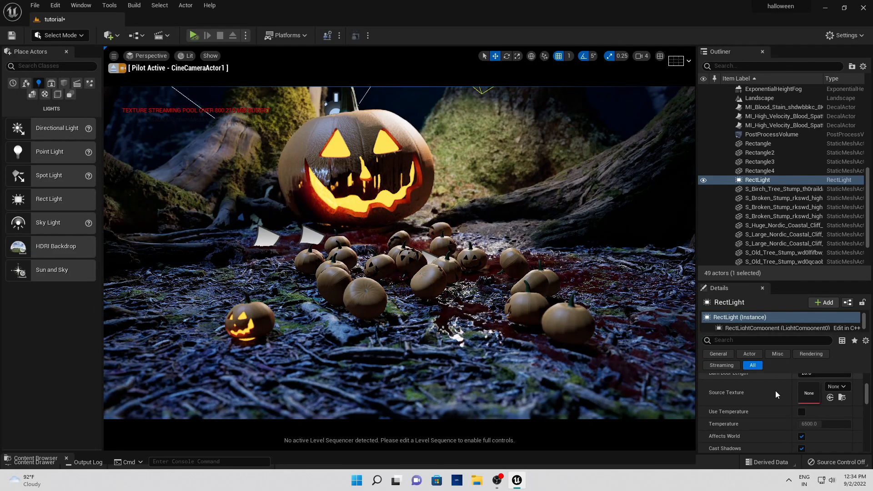
{"action": "scroll", "coordinate": [771, 390], "scroll_direction": "up", "scroll_amount": 10}
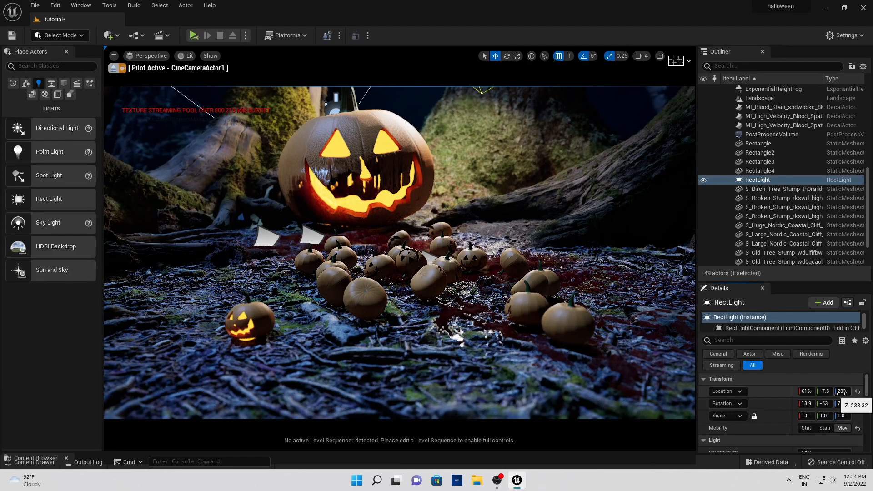
{"action": "left_click_drag", "start_coordinate": [845, 392], "coordinate": [864, 391]}
Step: Set the rect light's light color to orange, hex sRGB FF6E00
{"action": "scroll", "coordinate": [792, 413], "scroll_direction": "down", "scroll_amount": 8}
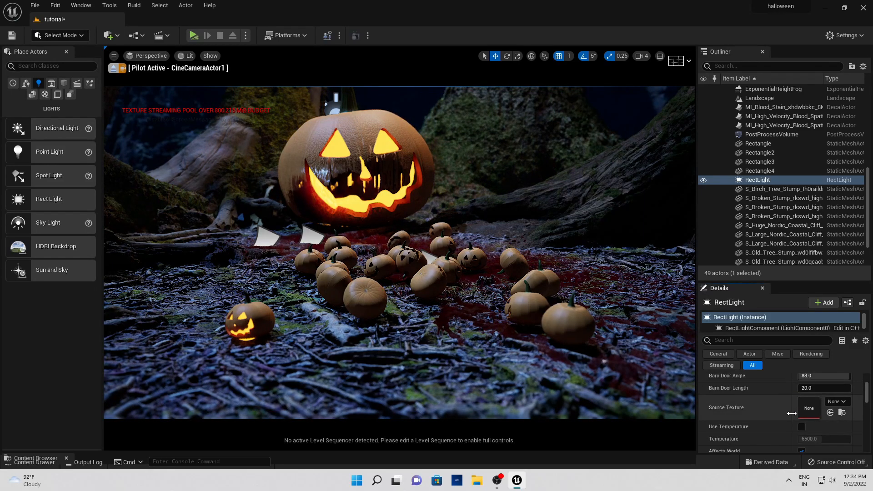
{"action": "left_click", "coordinate": [824, 425]}
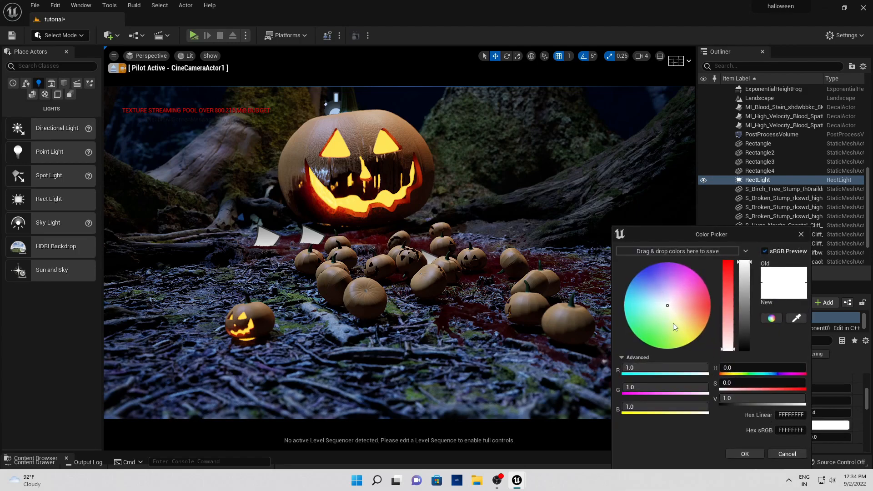
{"action": "left_click_drag", "start_coordinate": [669, 307], "coordinate": [757, 326]}
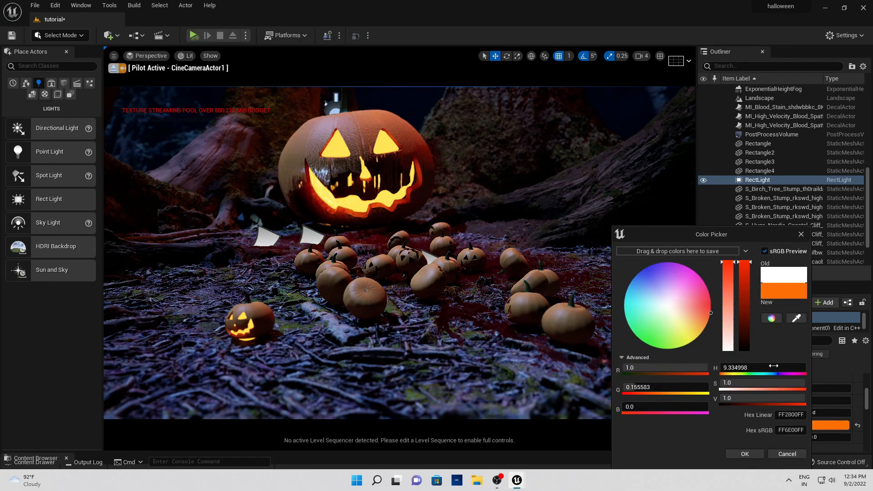
{"action": "left_click", "coordinate": [747, 451]}
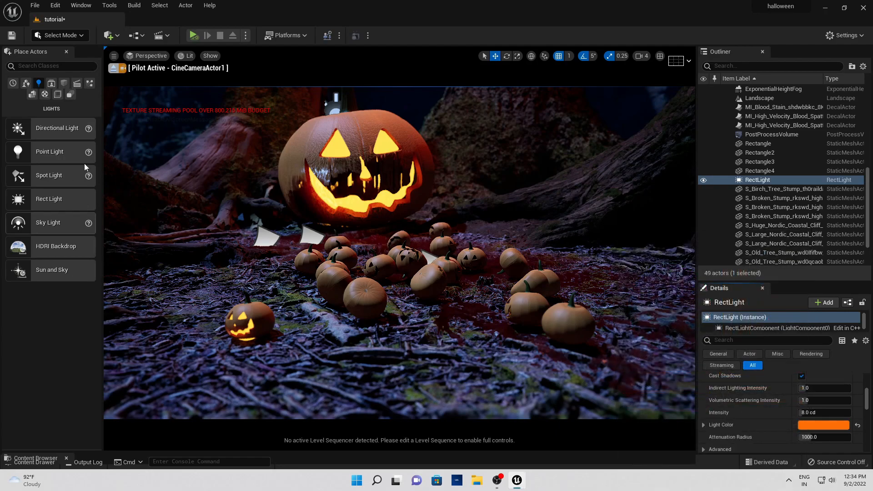
Step: Place a second rect light in front of the large carved pumpkin and rotate it toward the scattered pumpkins
{"action": "left_click_drag", "start_coordinate": [42, 201], "coordinate": [248, 215]}
{"action": "left_click", "coordinate": [506, 56]}
{"action": "left_click_drag", "start_coordinate": [336, 166], "coordinate": [316, 187]}
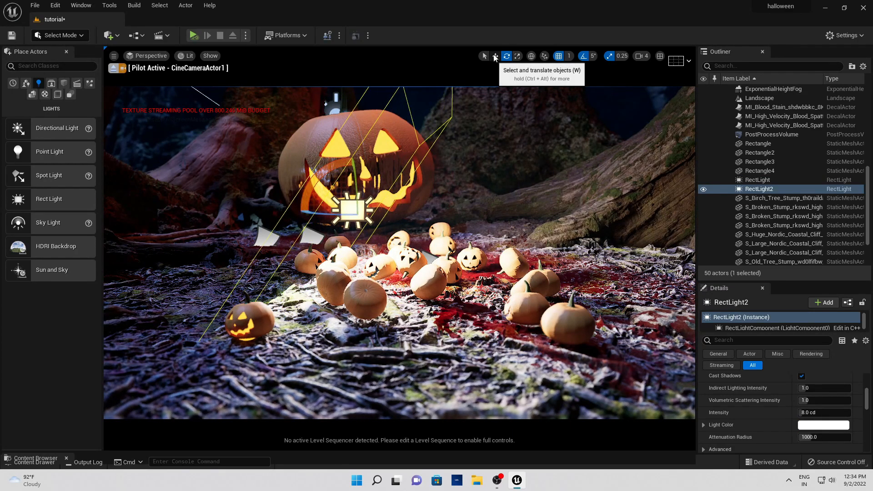
Step: Raise the second rect light high above the pumpkins and shift it sideways, reframing the shot wider on the forest
{"action": "left_click", "coordinate": [494, 55]}
{"action": "scroll", "coordinate": [415, 211], "scroll_direction": "down", "scroll_amount": 15}
{"action": "left_click_drag", "start_coordinate": [415, 211], "coordinate": [410, 95]}
{"action": "left_click_drag", "start_coordinate": [380, 125], "coordinate": [253, 64]}
{"action": "scroll", "coordinate": [424, 248], "scroll_direction": "up", "scroll_amount": 5}
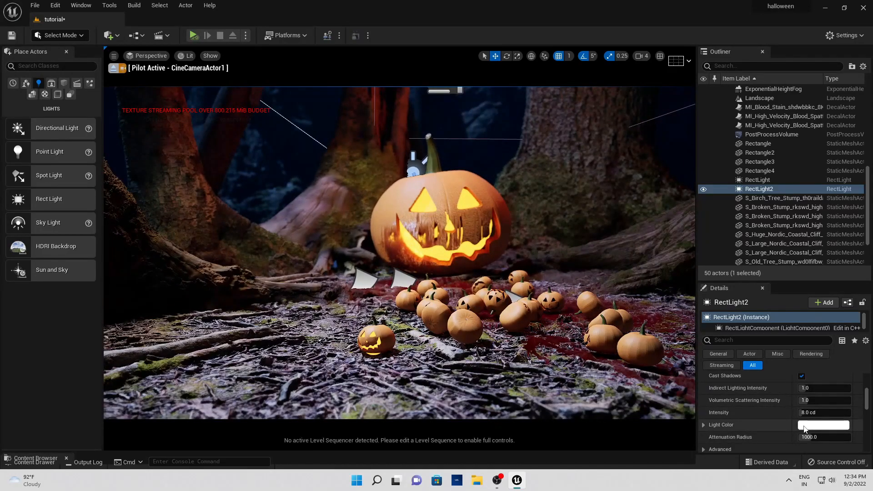
Step: Set the second rect light's light color to cyan blue, hex sRGB 00C9FF
{"action": "left_click", "coordinate": [804, 426]}
{"action": "left_click_drag", "start_coordinate": [655, 307], "coordinate": [620, 289]}
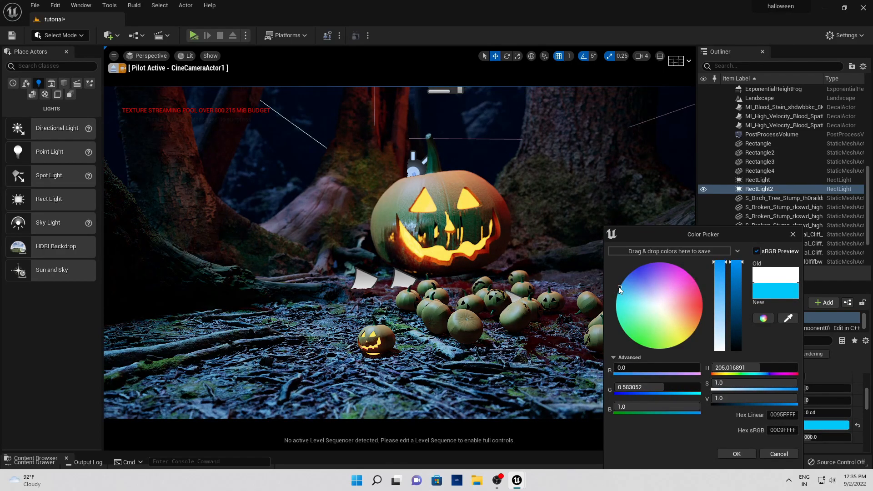
{"action": "left_click", "coordinate": [737, 454]}
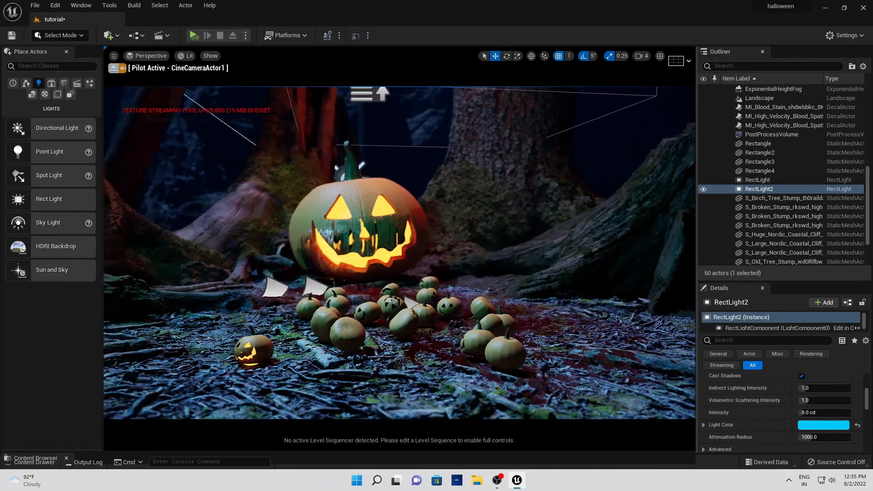
Step: Turn off Receives Decals on the large carved pumpkin
{"action": "right_click_drag", "start_coordinate": [400, 253], "coordinate": [369, 228]}
{"action": "key", "text": "w"}
{"action": "middle_click_drag", "start_coordinate": [369, 227], "coordinate": [408, 258]}
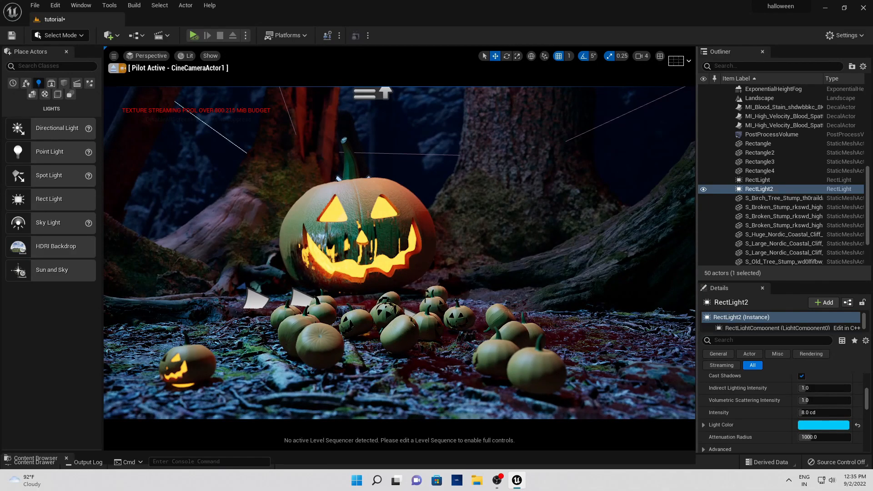
{"action": "right_click_drag", "start_coordinate": [395, 271], "coordinate": [392, 280]}
{"action": "middle_click_drag", "start_coordinate": [392, 281], "coordinate": [384, 252]}
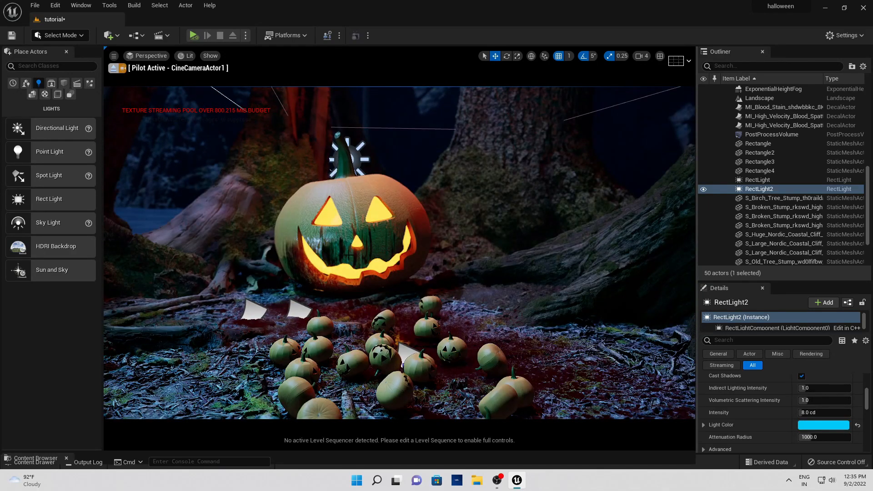
{"action": "left_click", "coordinate": [357, 205]}
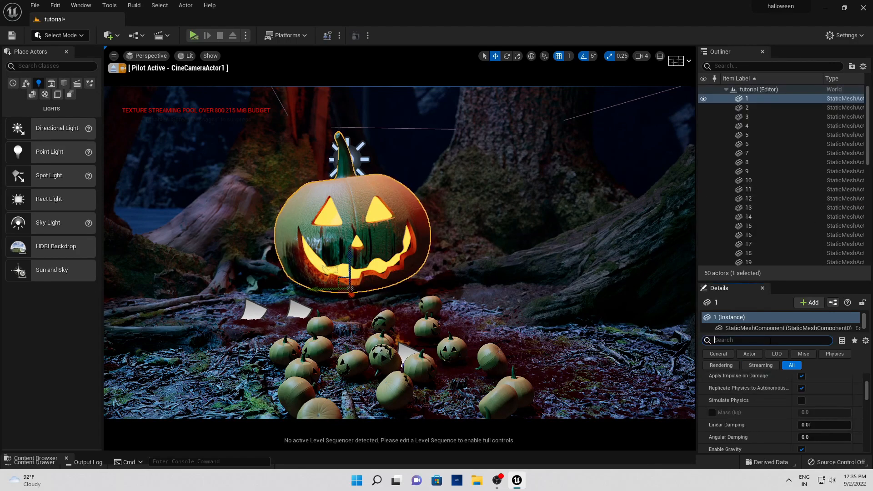
{"action": "left_click", "coordinate": [771, 340]}
{"action": "type", "text": "dec"}
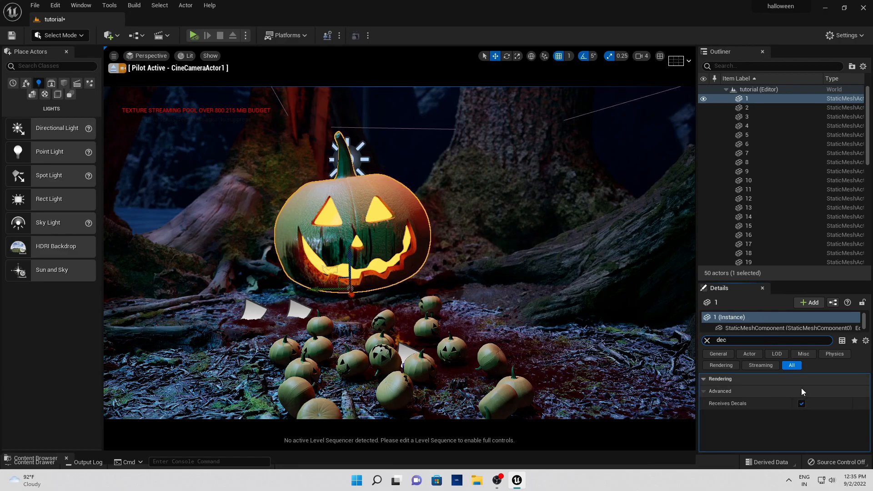
{"action": "left_click", "coordinate": [802, 404]}
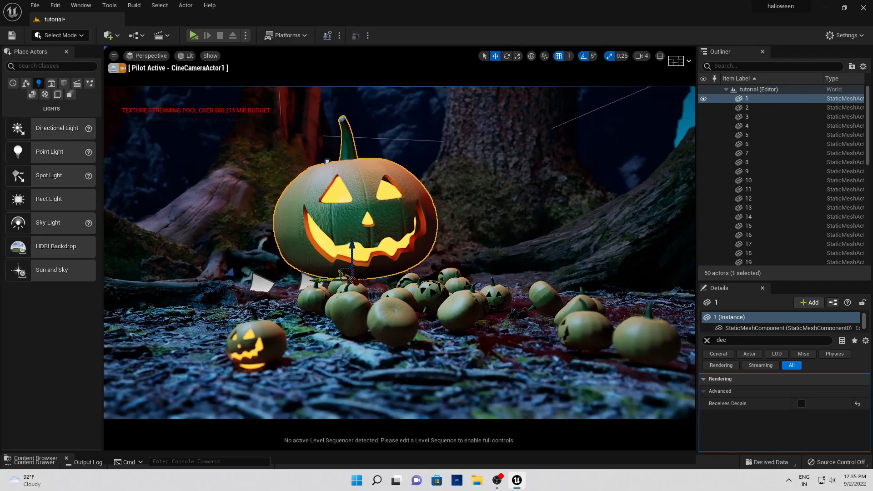
Step: Place P_Steam_Lit emitters from the StarterContent Particles folder in the forest, with one beside the large carved pumpkin
{"action": "left_click", "coordinate": [523, 209]}
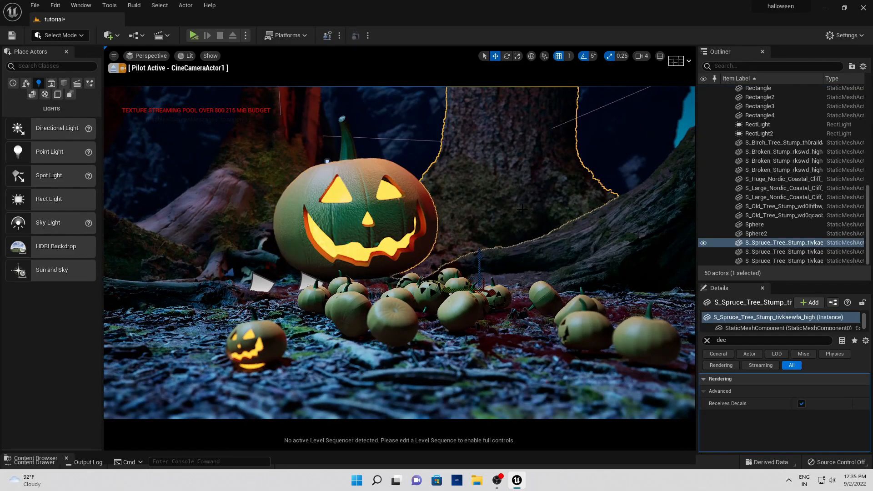
{"action": "key", "text": "ctrl+space"}
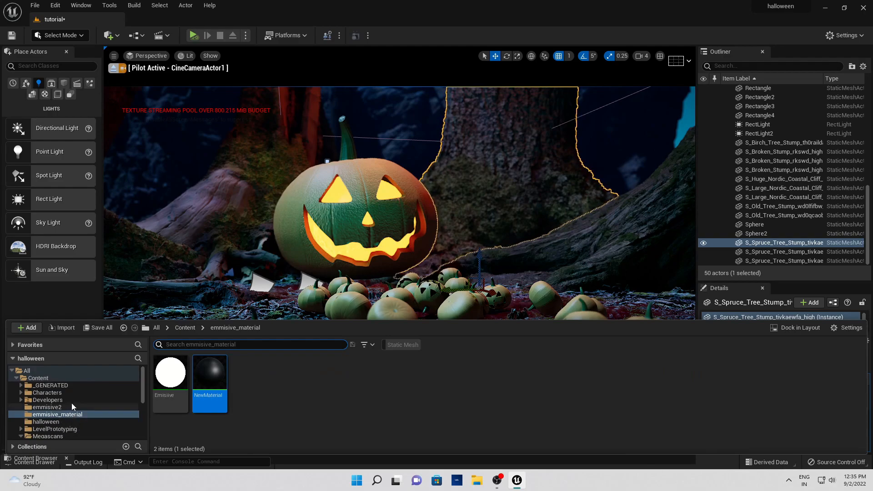
{"action": "left_click", "coordinate": [37, 378]}
{"action": "left_click", "coordinate": [560, 386]}
{"action": "double_click", "coordinate": [560, 385]}
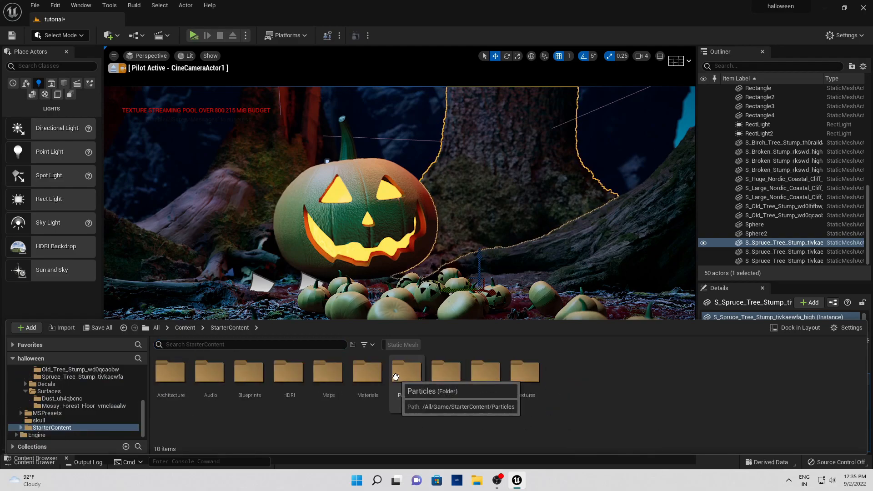
{"action": "double_click", "coordinate": [404, 386]}
{"action": "left_click_drag", "start_coordinate": [407, 376], "coordinate": [106, 260]}
{"action": "right_click_drag", "start_coordinate": [182, 261], "coordinate": [155, 259]}
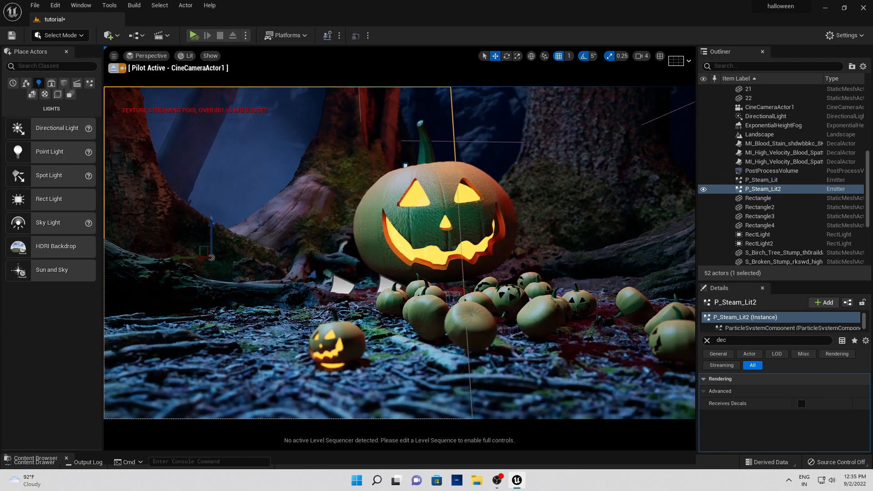
Step: Shift the second P_Steam_Lit emitter sideways away from the large pumpkin and reframe the camera closer on the scattered pumpkins
{"action": "mouse_move", "coordinate": [177, 258]}
{"action": "left_mouse_down"}
{"action": "mouse_move", "coordinate": [325, 258]}
{"action": "mouse_move", "coordinate": [160, 262]}
{"action": "left_mouse_up"}
{"action": "right_click_drag", "start_coordinate": [159, 261], "coordinate": [211, 271]}
{"action": "key", "text": "w"}
{"action": "key", "text": "s"}
{"action": "key", "text": "w"}
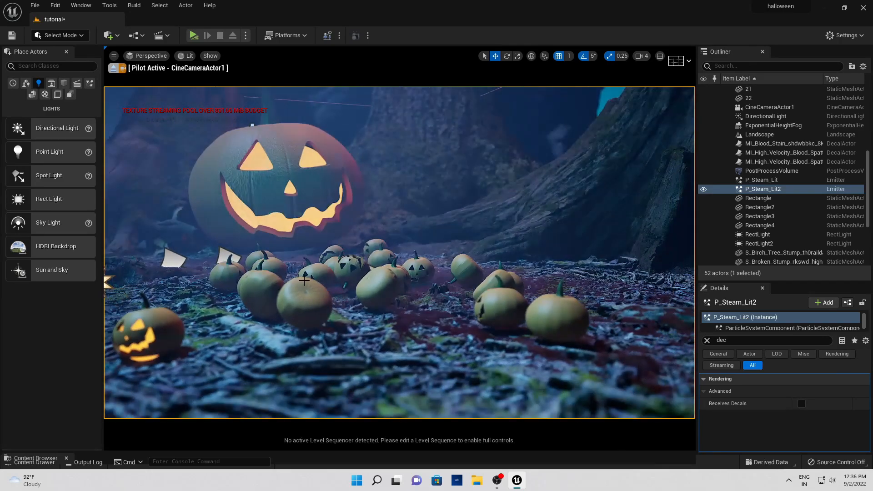